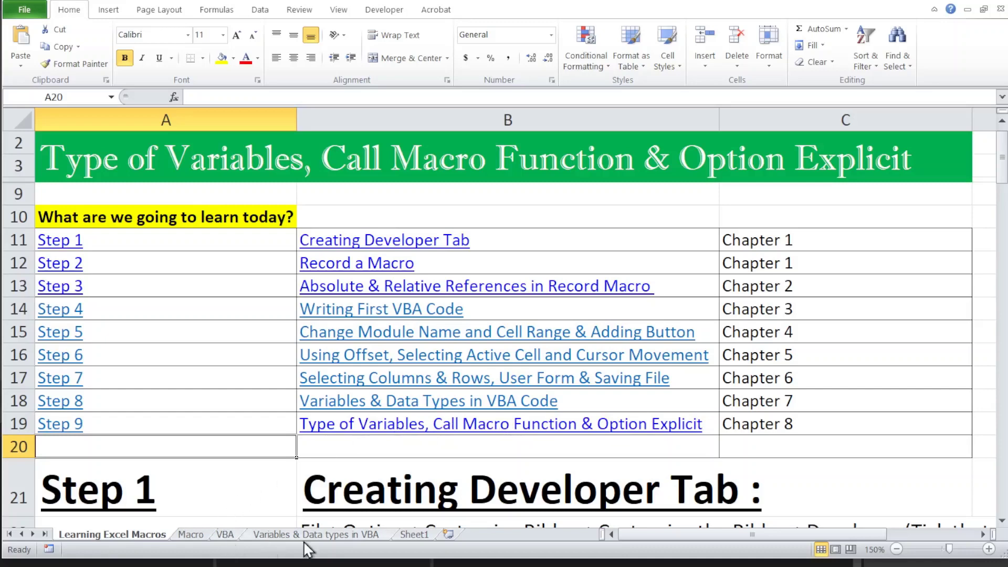
Switch to Sheet1, which holds 2588.56, 28679.88888 and 31268.44888 in A1:A3.
left_click(414, 534)
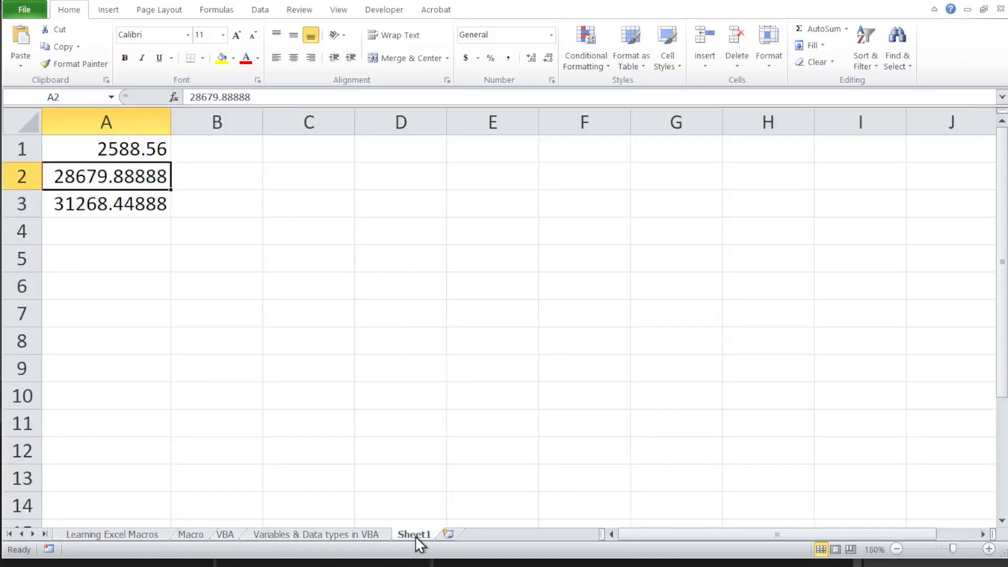
Enter Local Variable, Module Level Variable and Global or Public level variable into B5, B6 and B7.
left_click(225, 258)
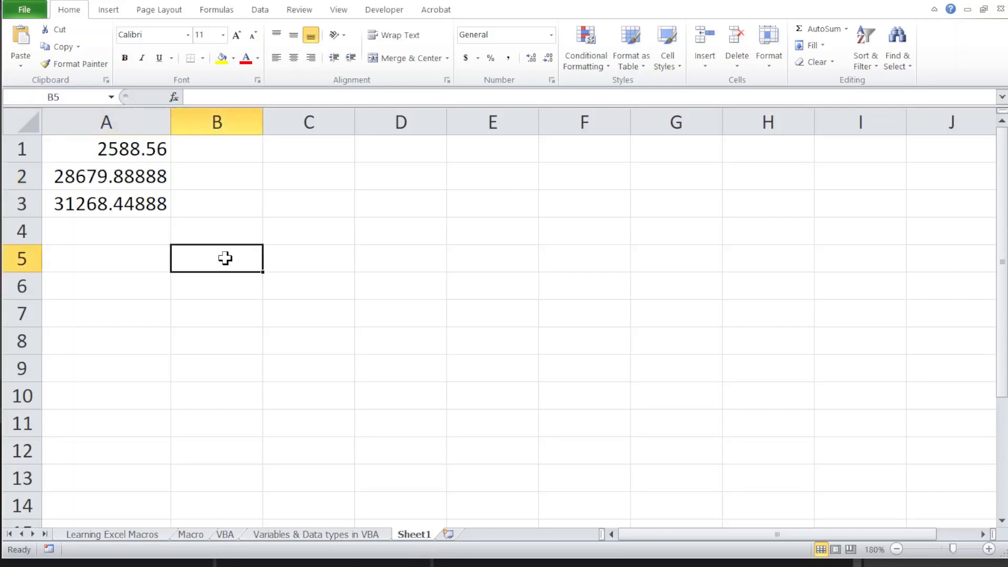
type("Local")
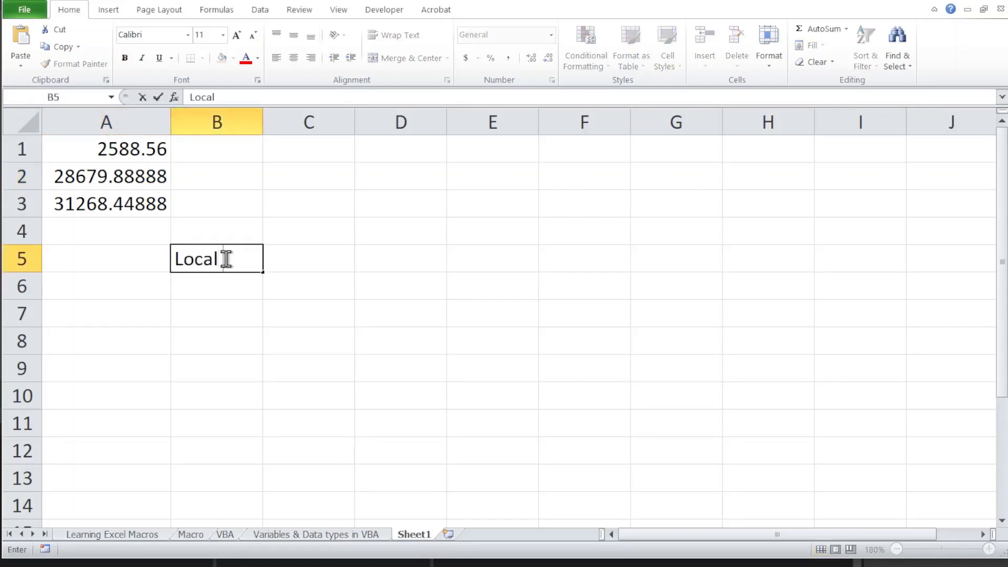
type(" Variable")
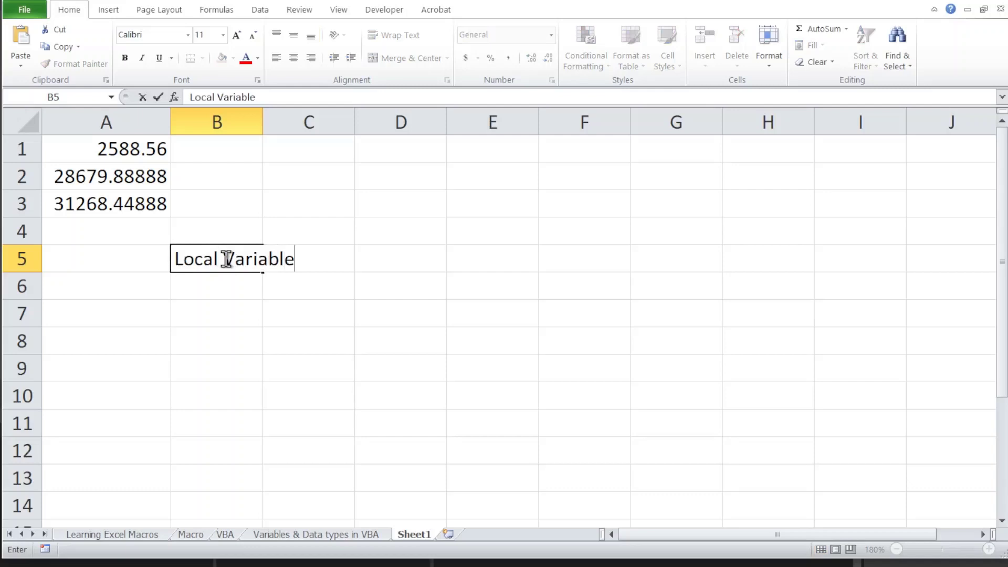
key("Return")
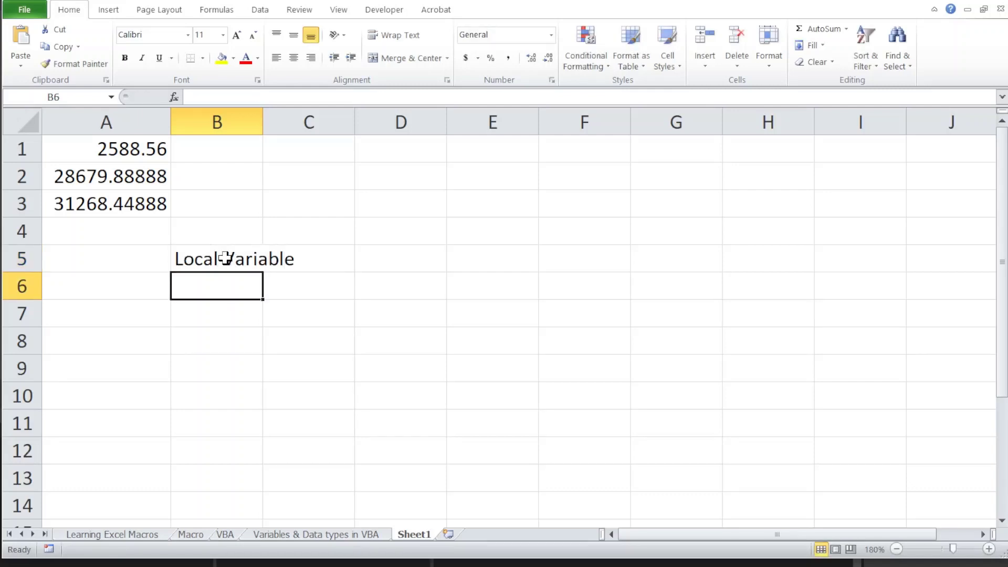
type("Modi")
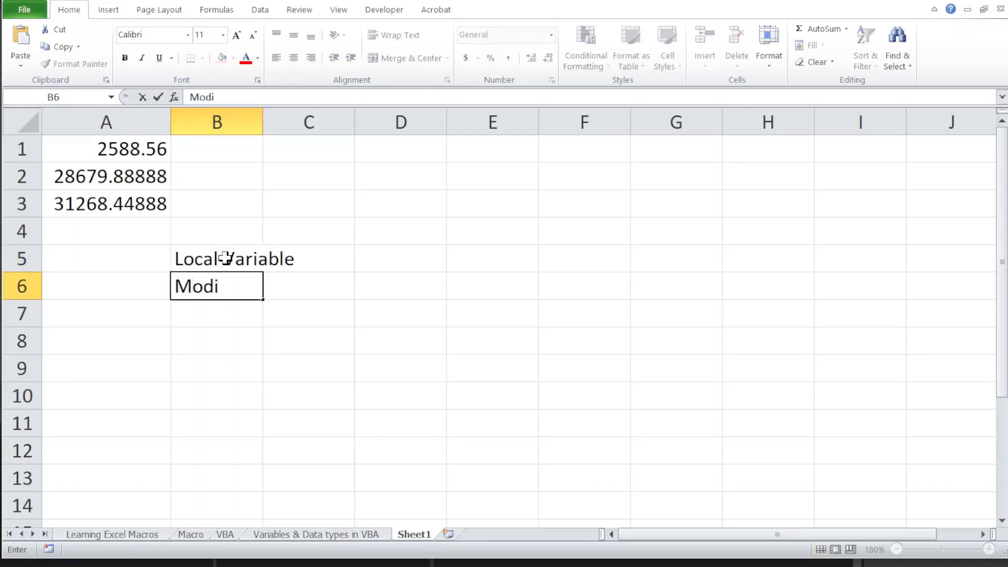
key("BackSpace")
type("ule")
type(" Level ")
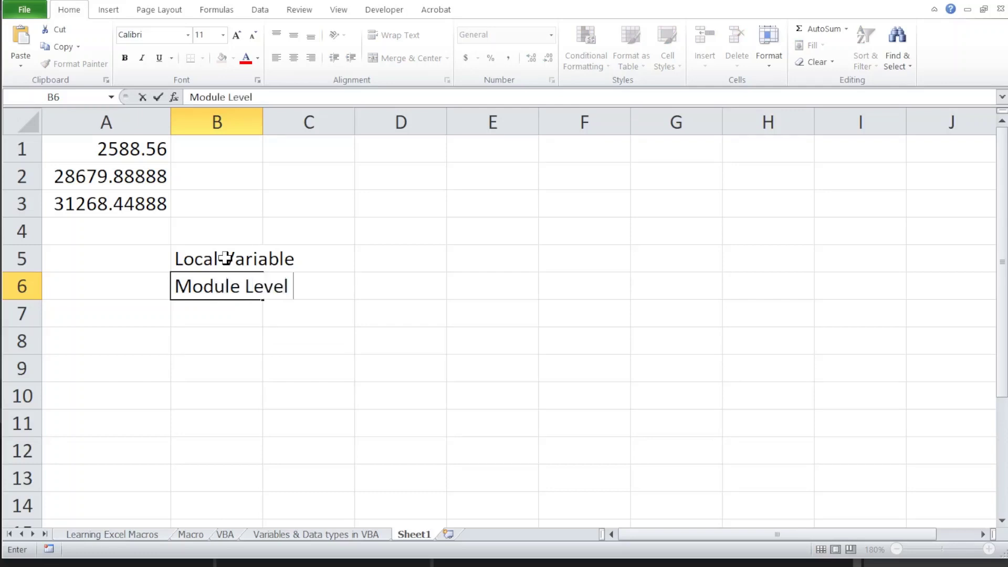
type("Variable")
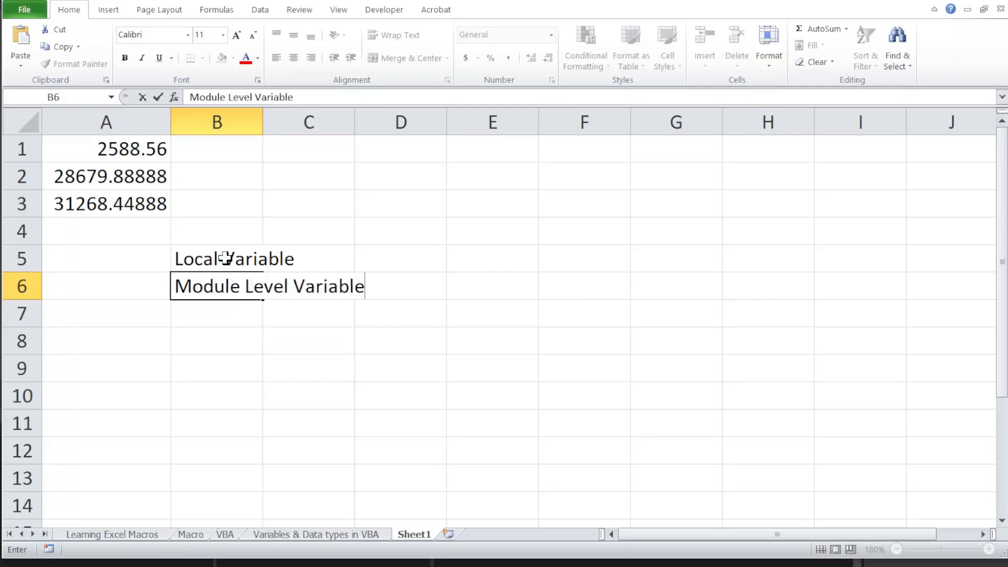
key("Return")
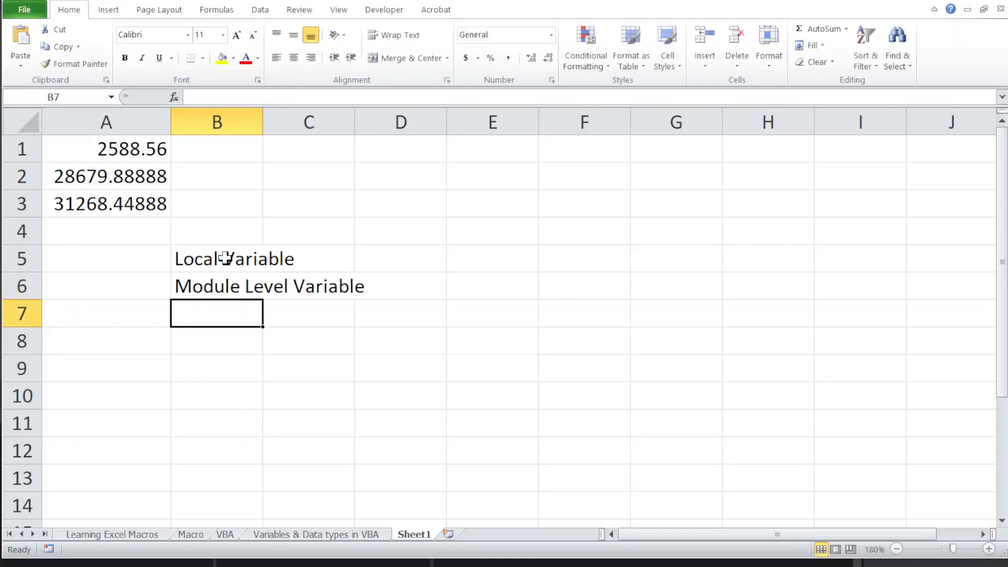
type("Global")
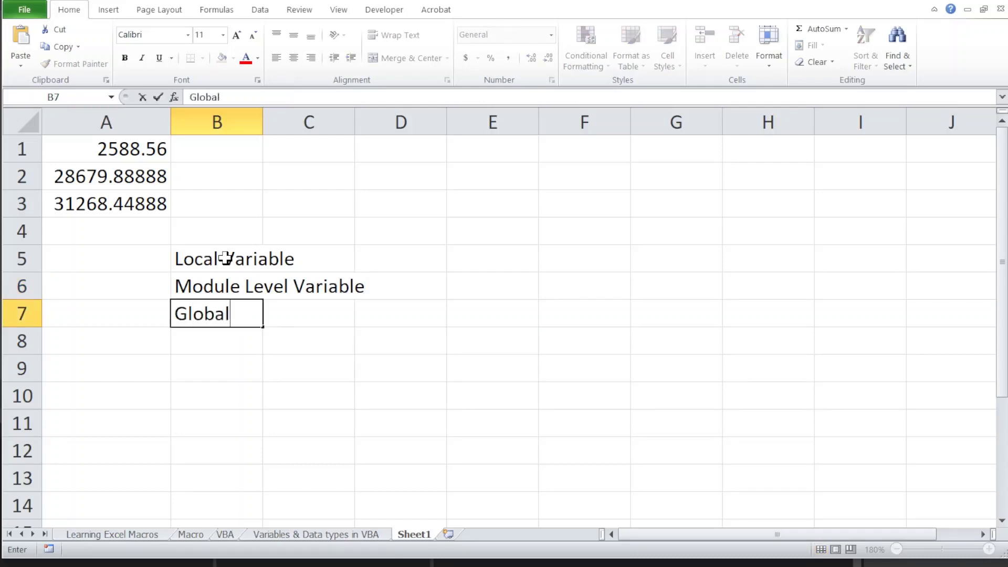
type(" or Pub")
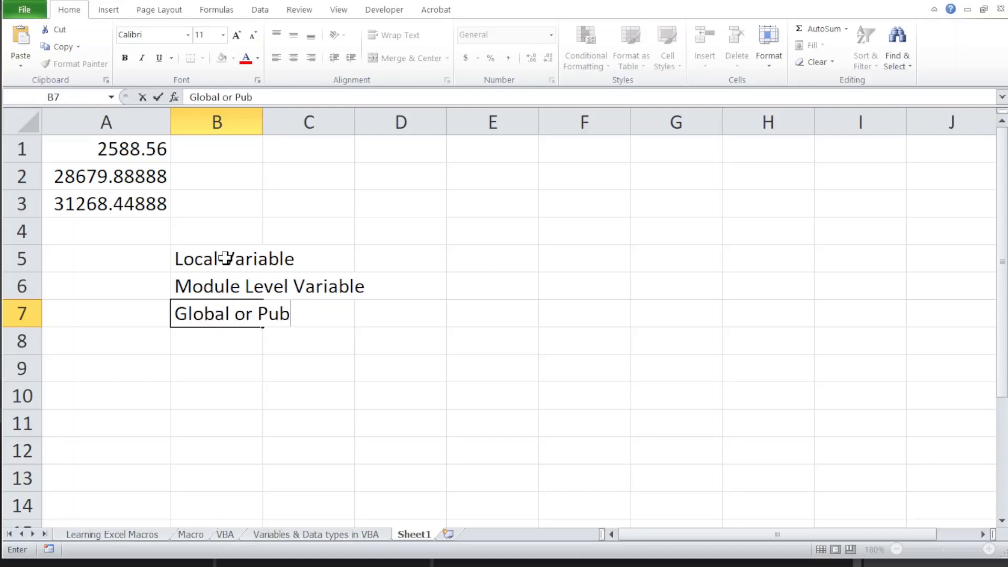
type("lic")
type(" level ")
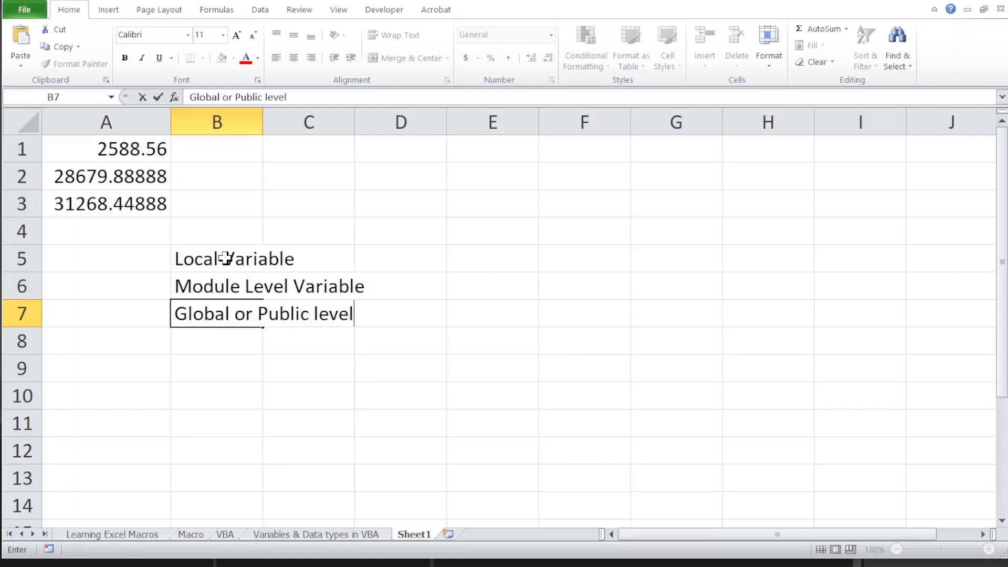
type("variab")
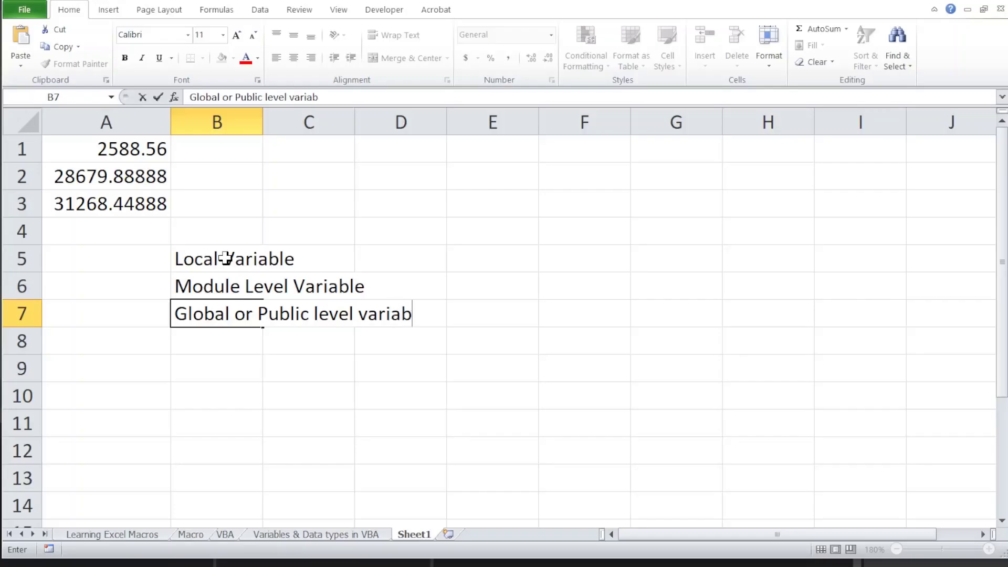
type("le")
key("Return")
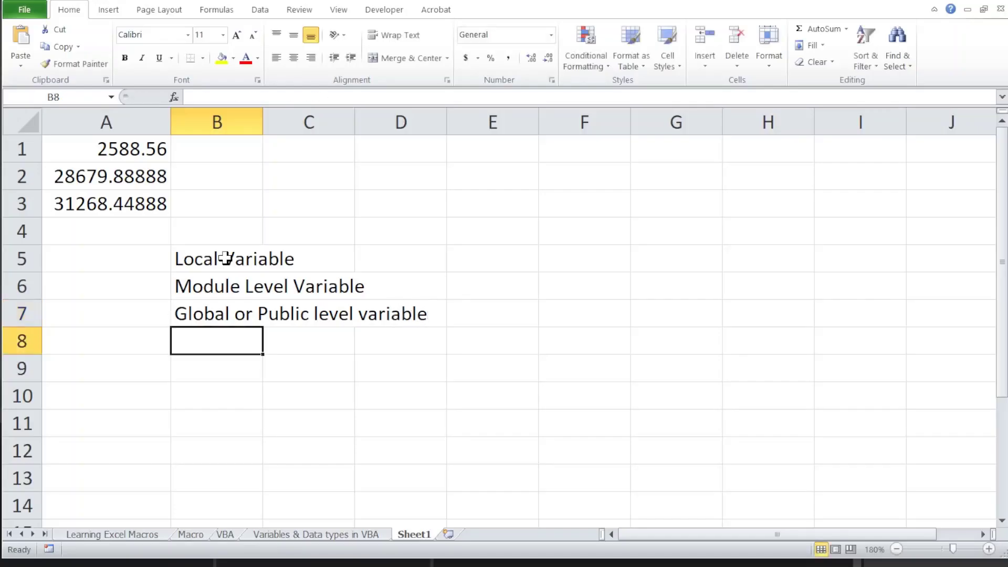
key("Up")
key("Up")
key("Up")
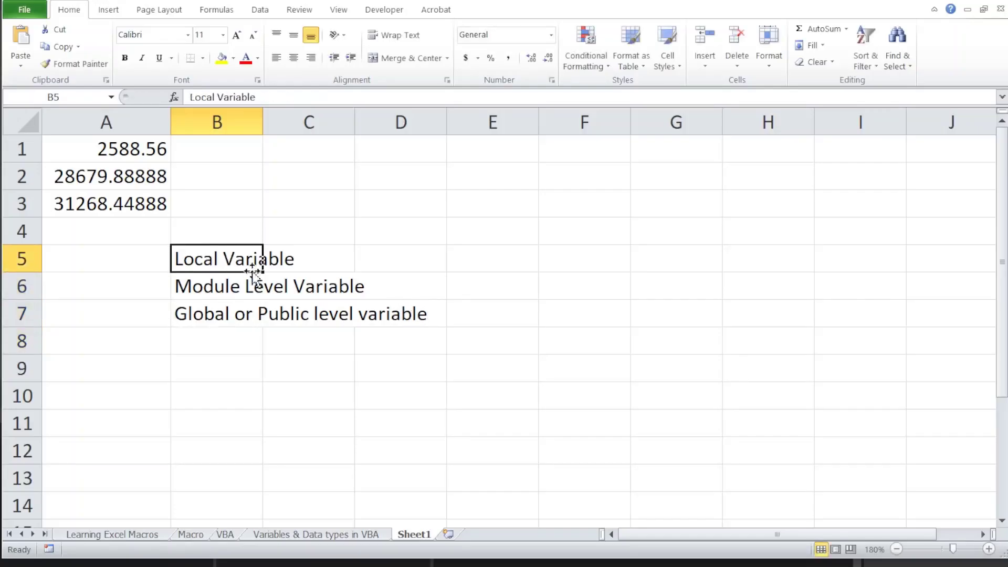
Enter within Macro, Within Module and Within Workbook into E5, E6 and E7.
key("Left")
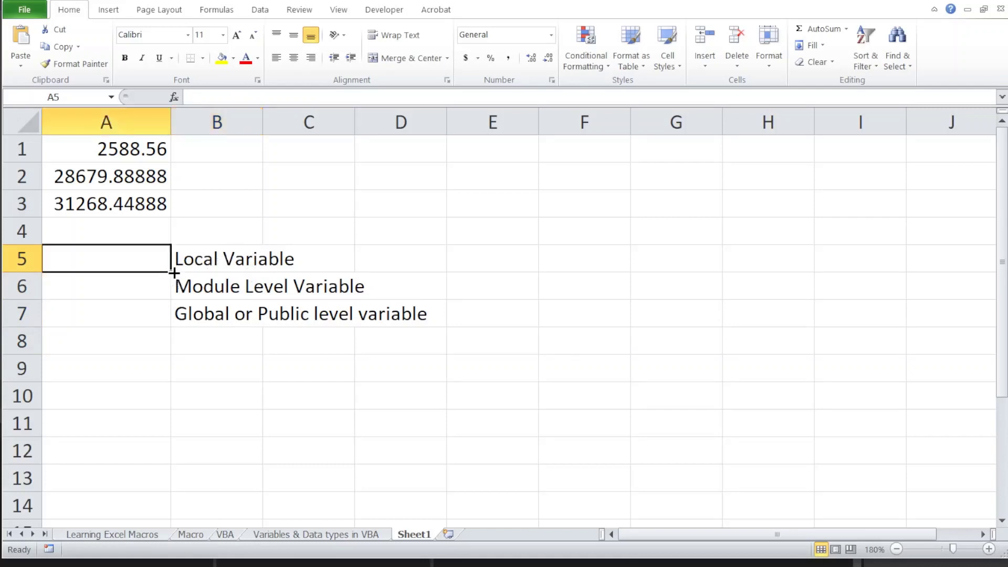
key("Right")
key("Left")
left_click(207, 295)
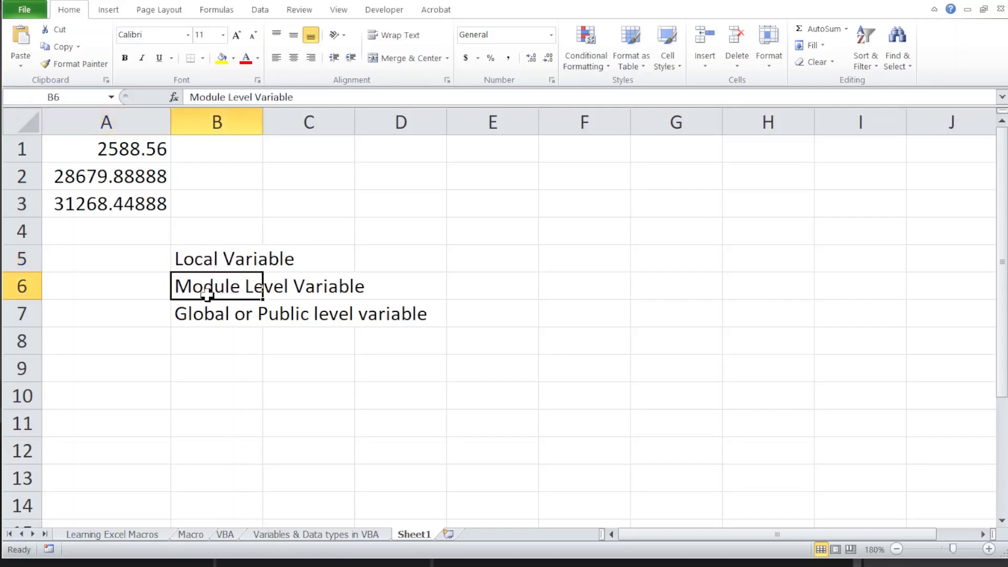
key("Up")
key("Right")
key("Right")
key("Left")
key("Left")
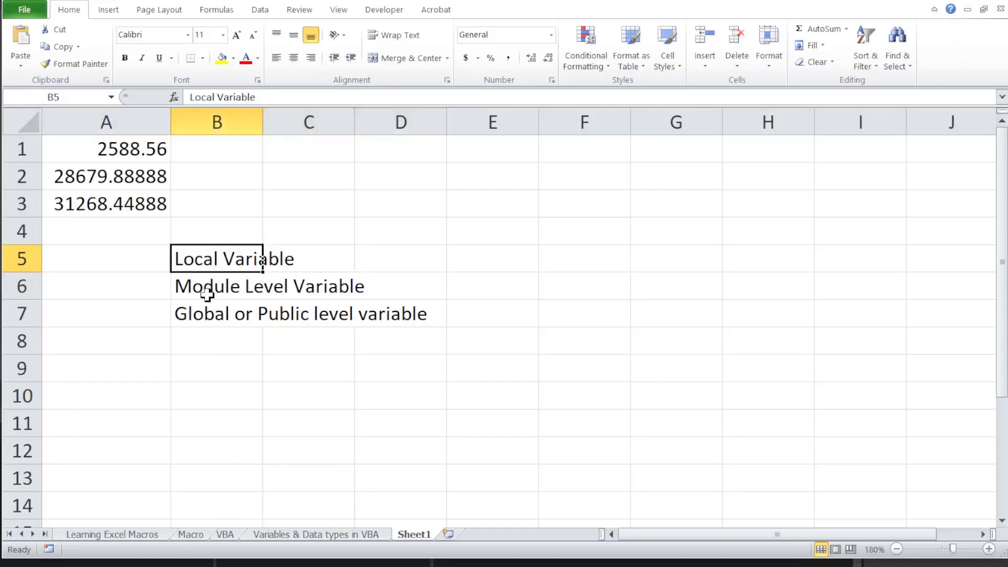
key("Right")
key("Right")
key("Right")
type("w")
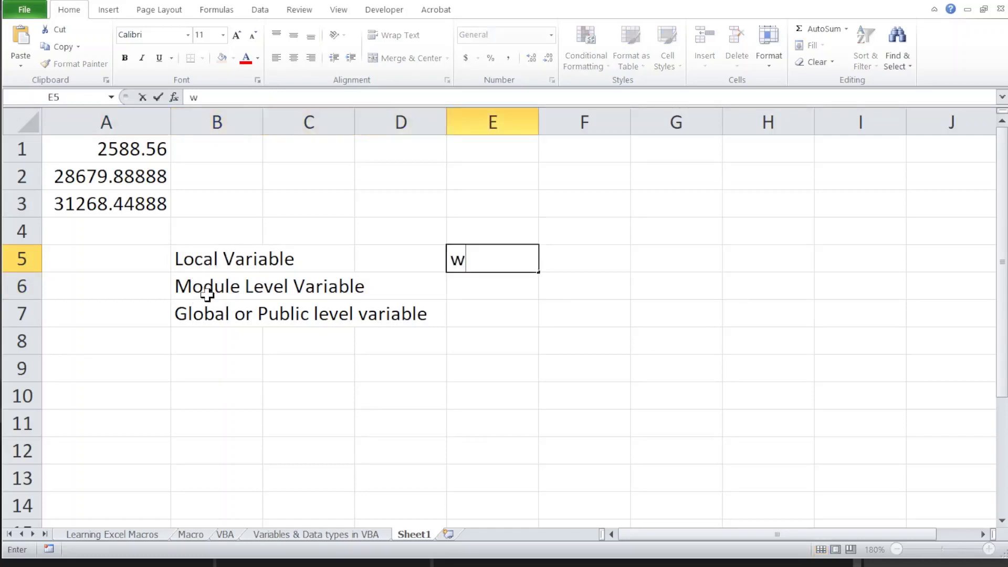
type("ithin Ma")
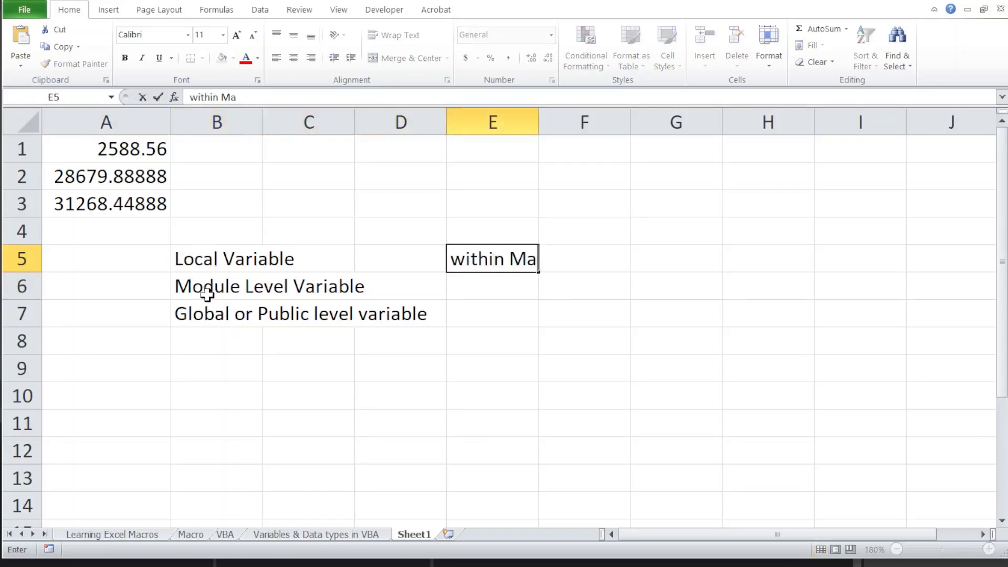
type("cro")
key("Return")
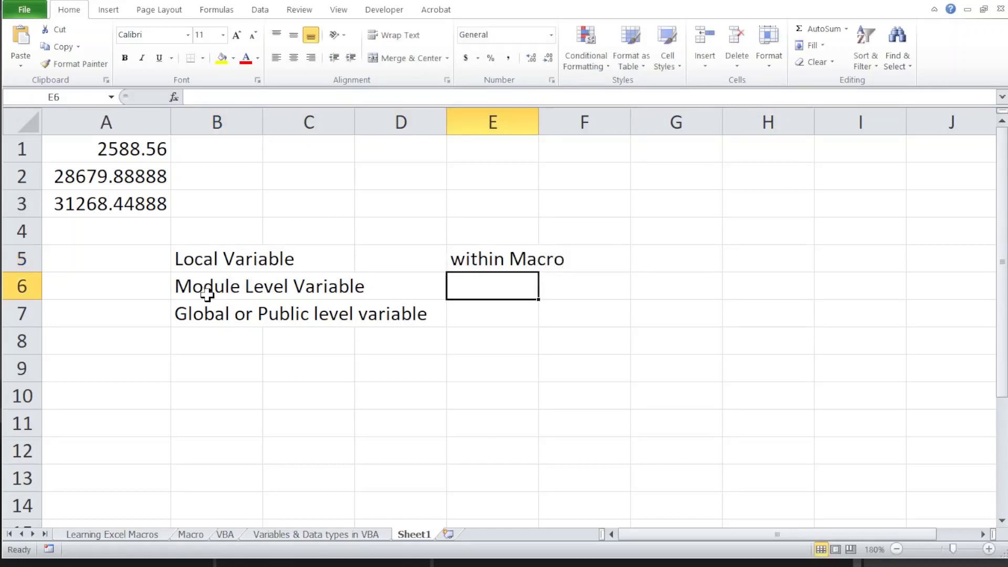
type("Within ")
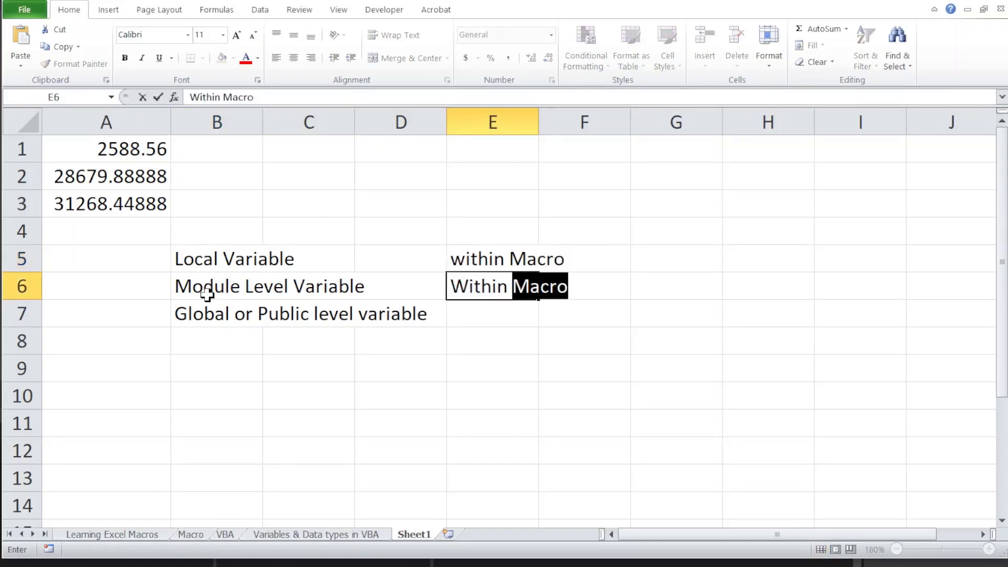
type("Module")
key("Return")
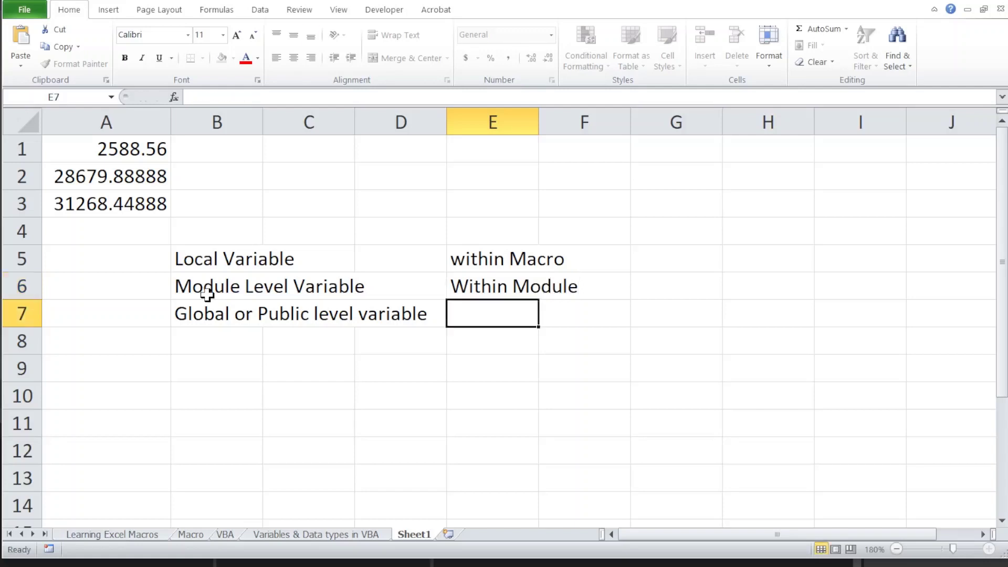
type("Within")
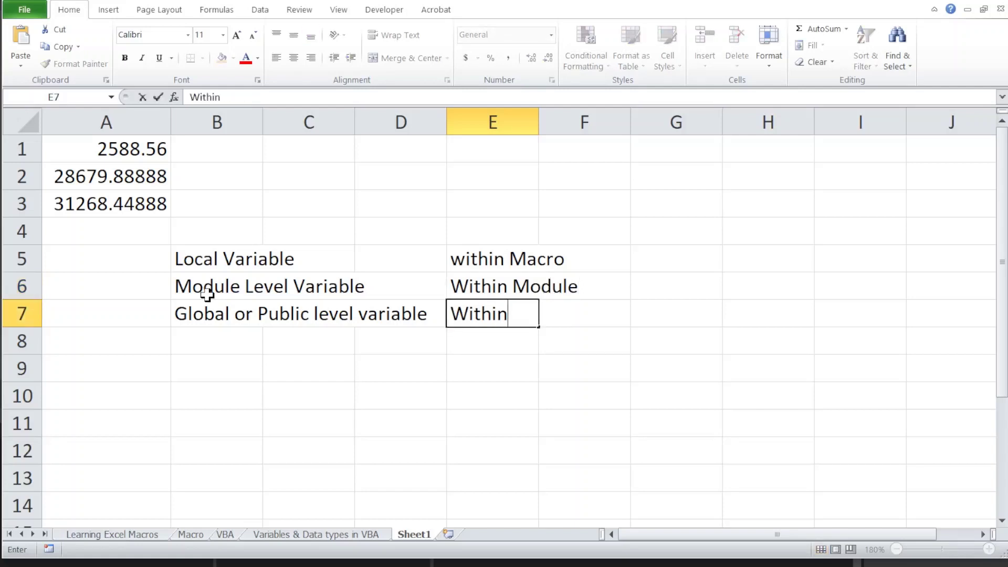
type(" Workbo")
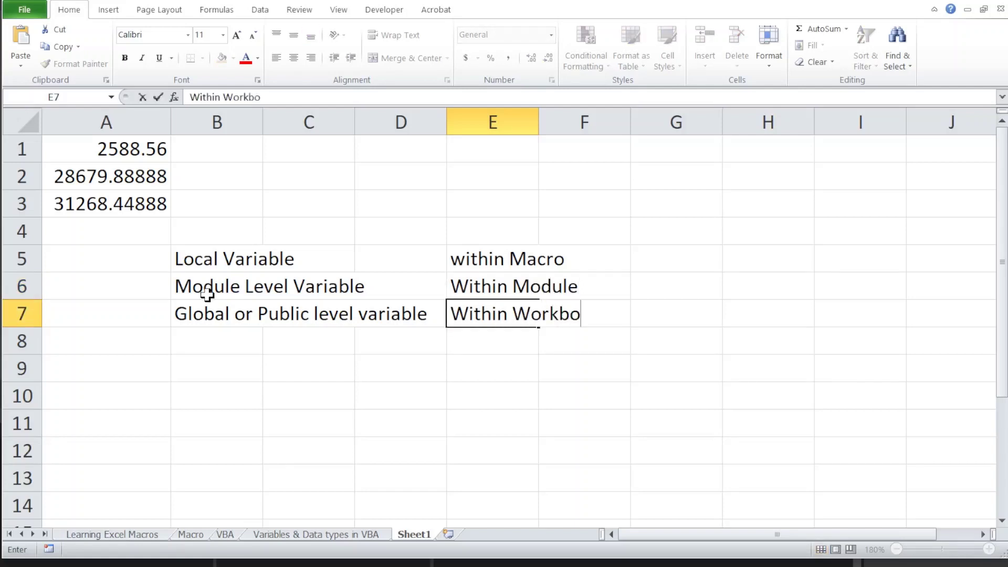
type("ok")
key("Return")
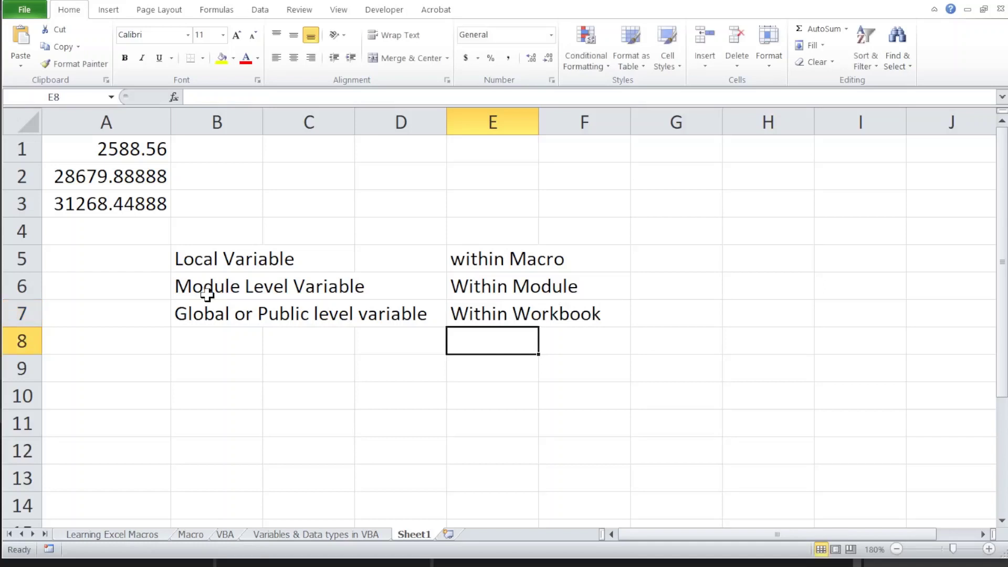
Open the VBA editor with Alt+F11 to view Module1's code.
key("Up")
key("Up")
key("Up")
key("Left")
key("Left")
key("Left")
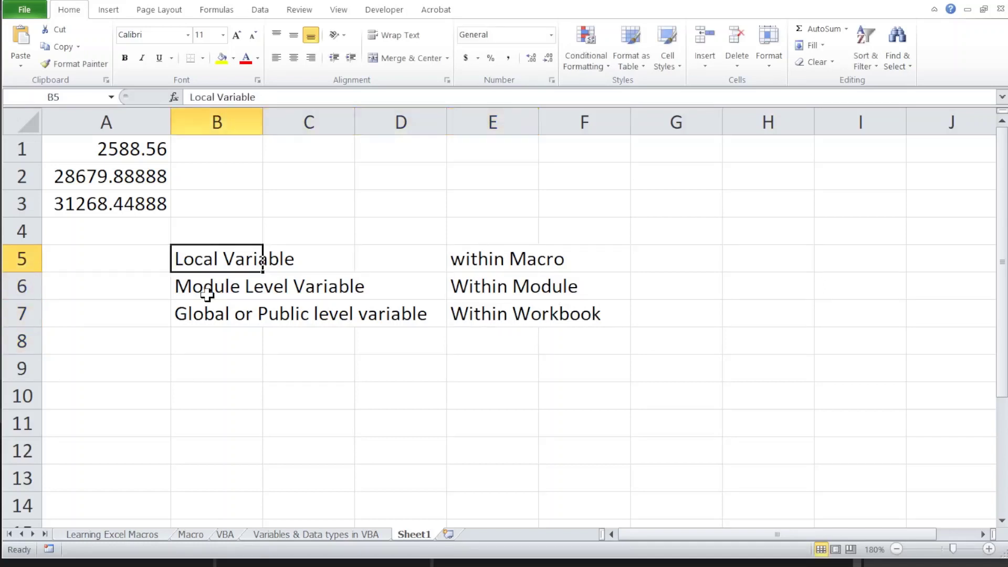
key("Right")
key("Right")
key("Right")
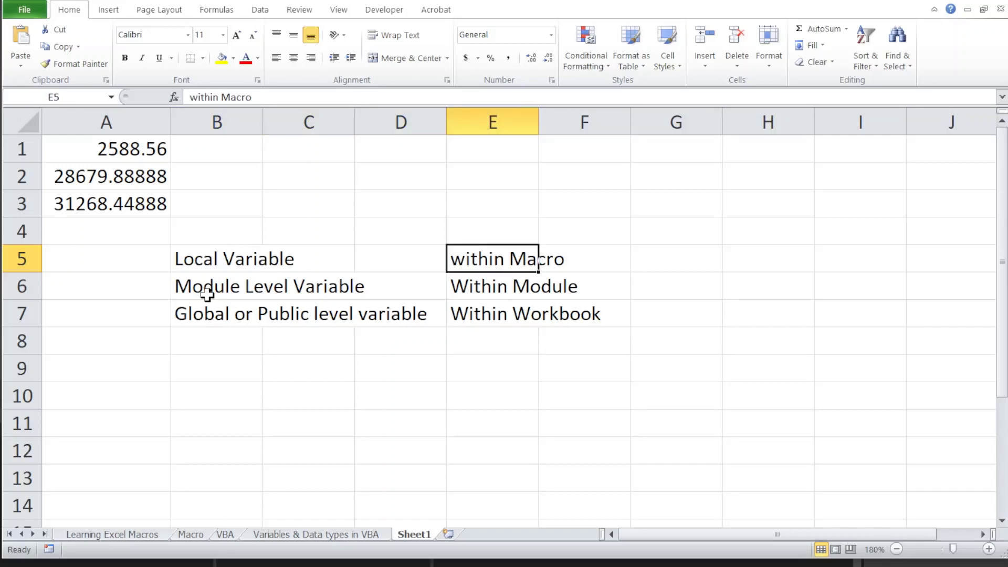
key("alt+F11")
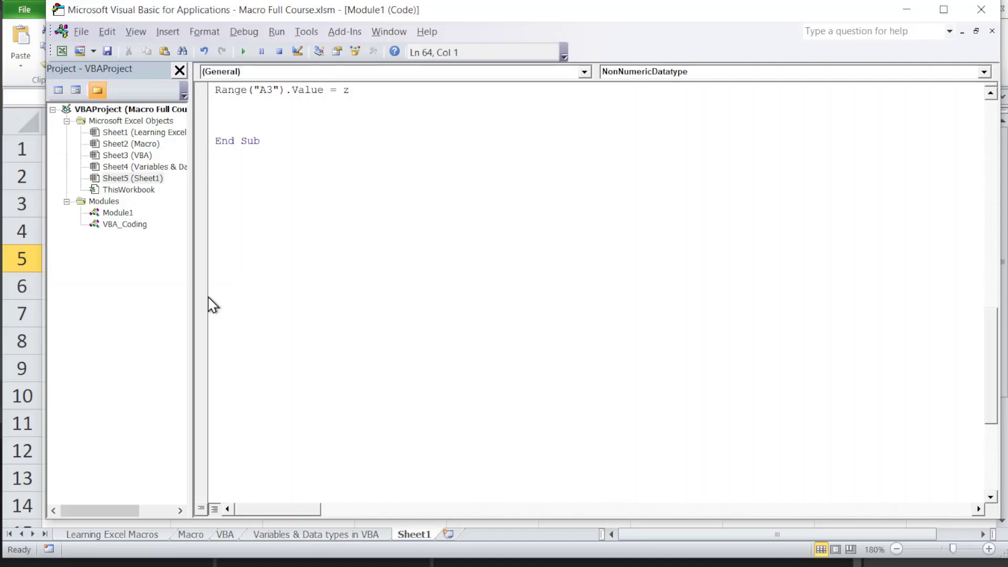
Start a Sub Local procedure, dismiss the Expected: identifier error, and rename it Local_Variable.
type("Sub")
type(" Loc")
type("al")
key("Return")
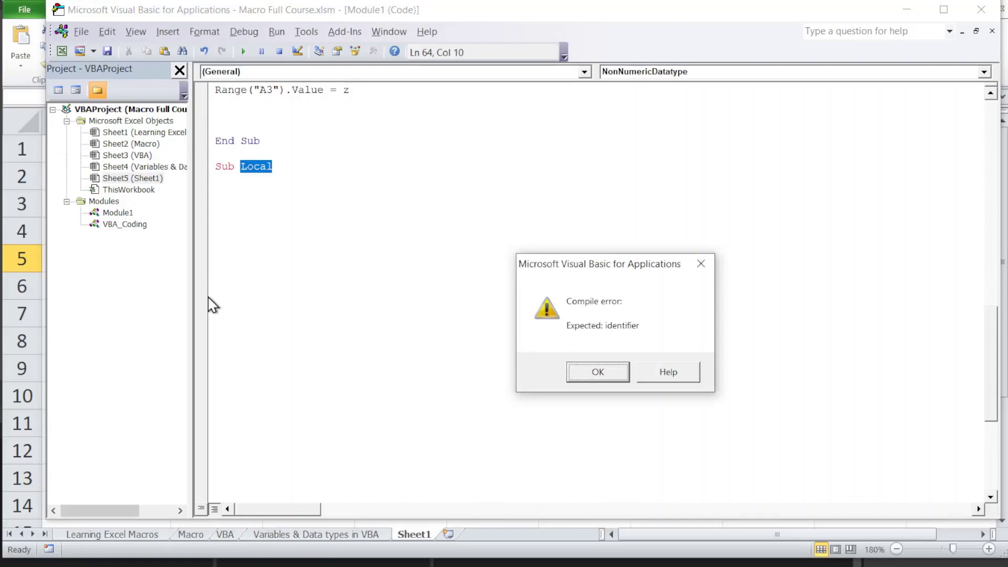
key("Tab")
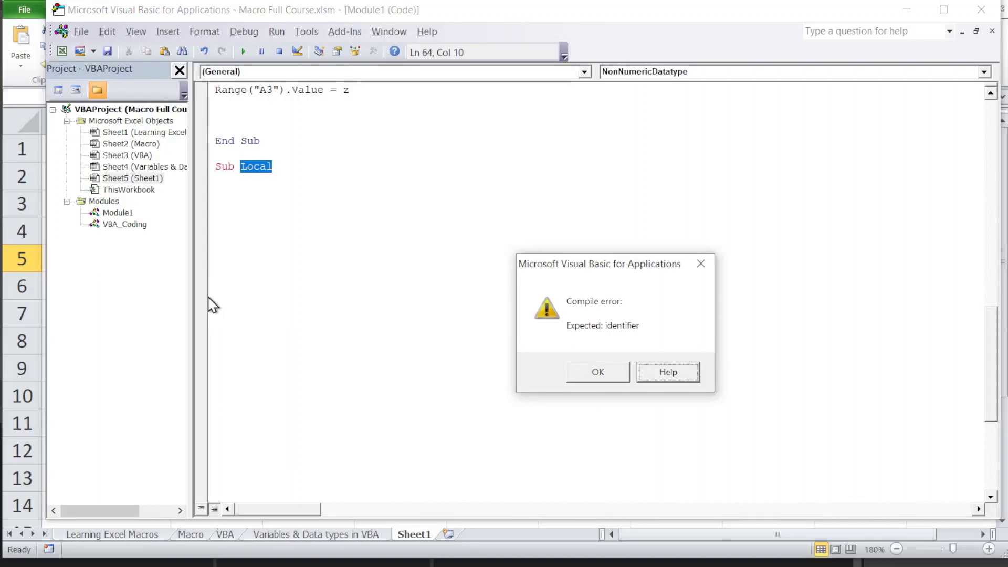
key("Escape")
key("End")
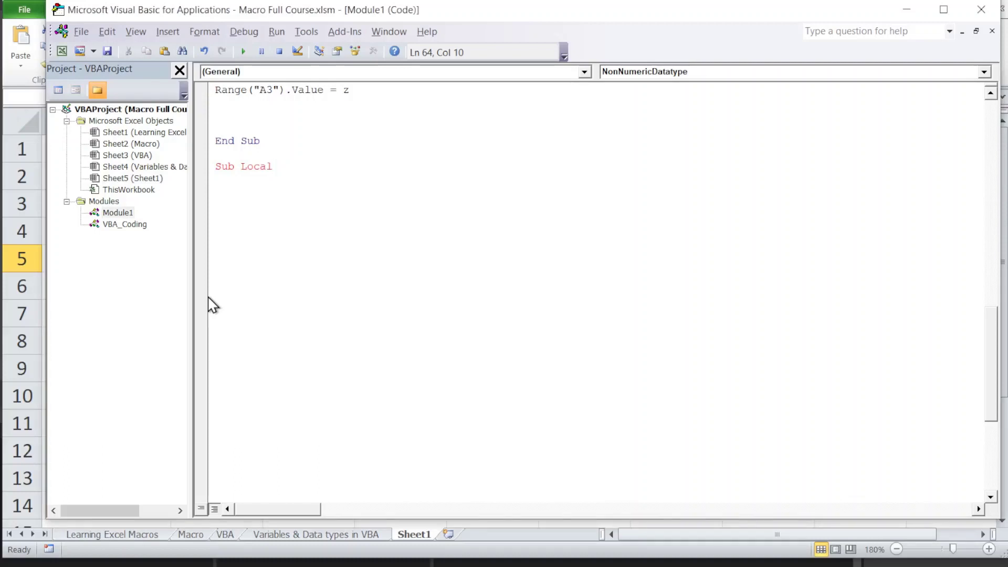
type("Local_Var")
type("iable")
Declare Dim x As Integer and Dim y As Integer inside Local_Variable.
key("Return")
key("Return")
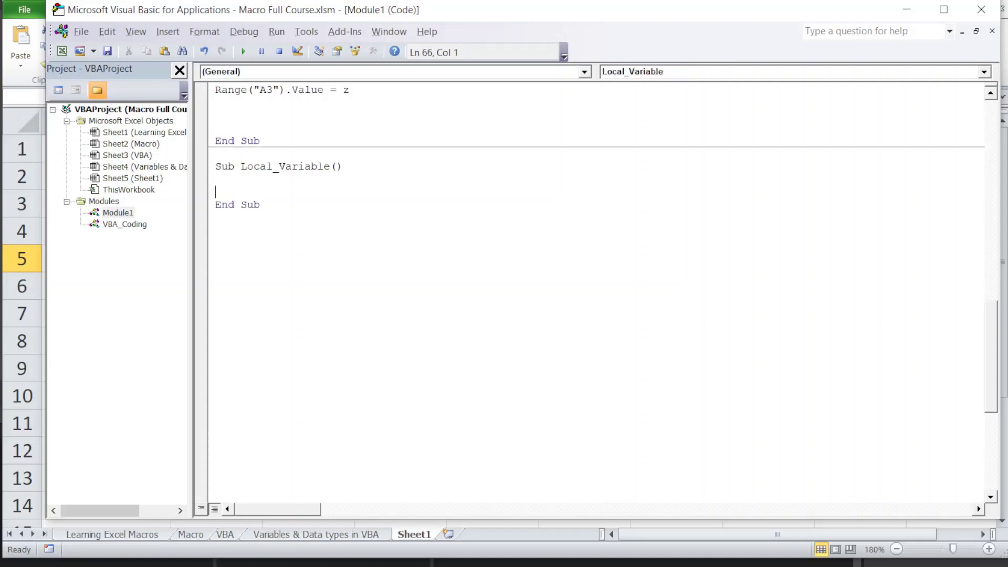
key("Return")
key("Return")
left_click(215, 192)
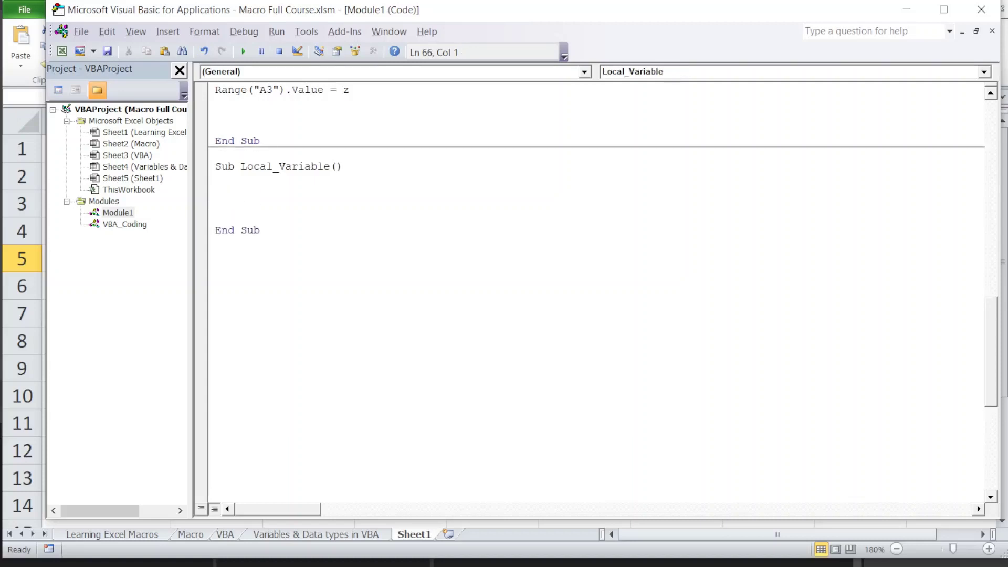
type("dim")
type(" x ")
type("as in")
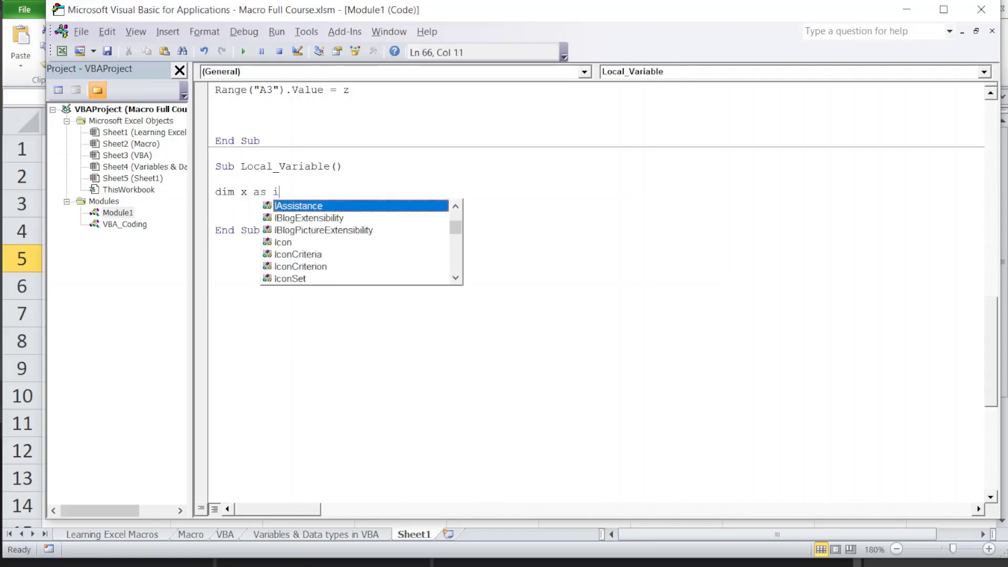
type("te")
key("Tab")
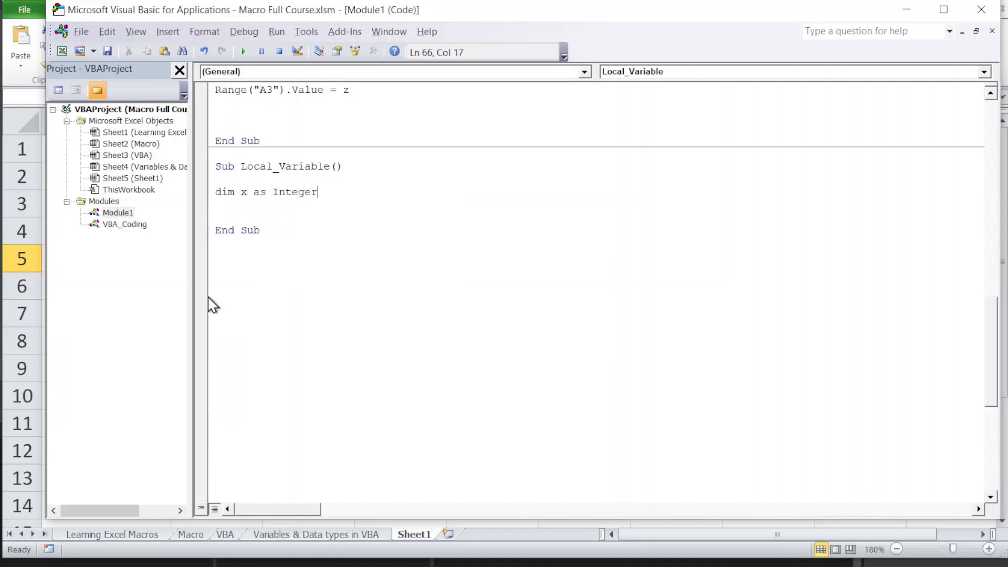
key("Return")
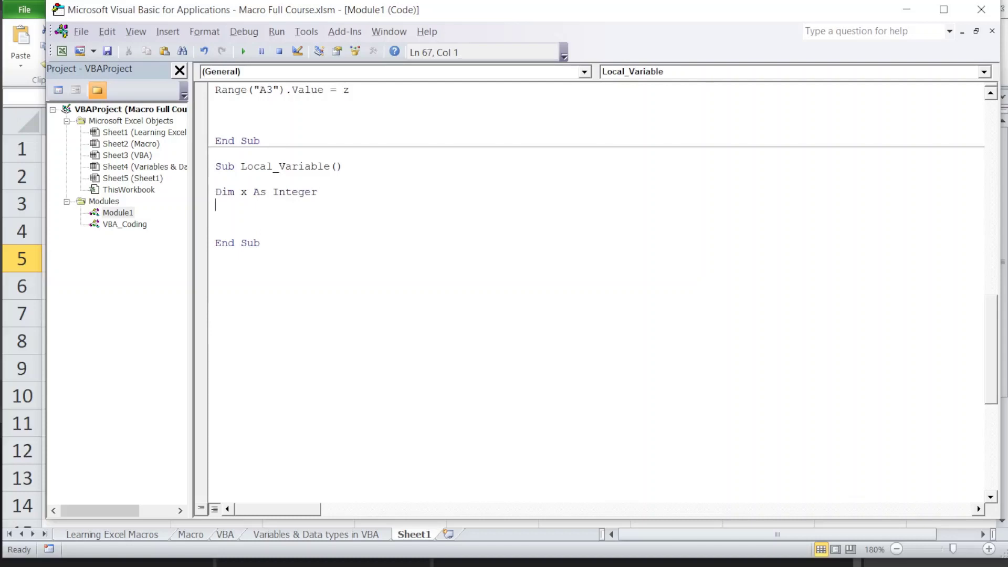
type("dim ")
type("y as int")
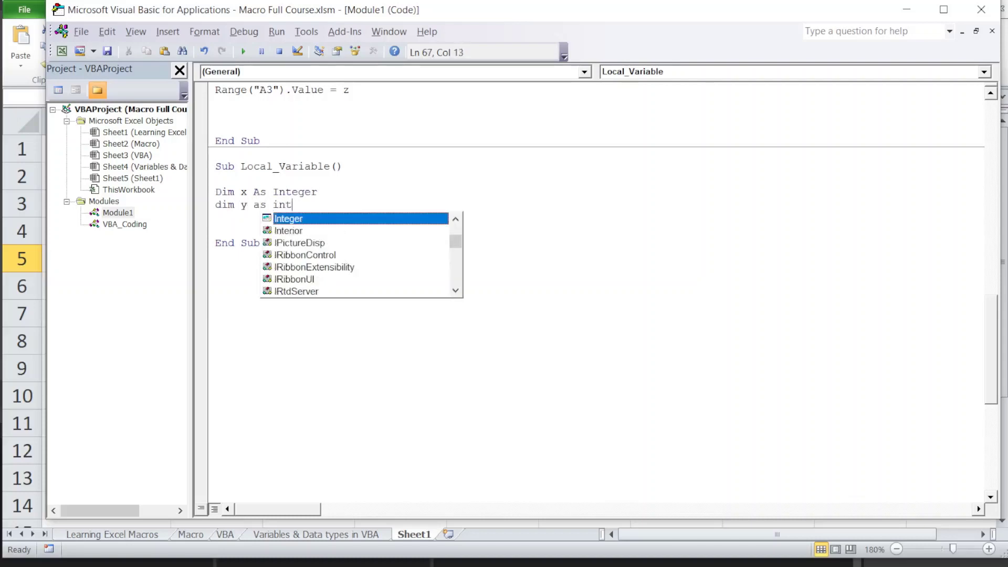
type("ege")
key("Tab")
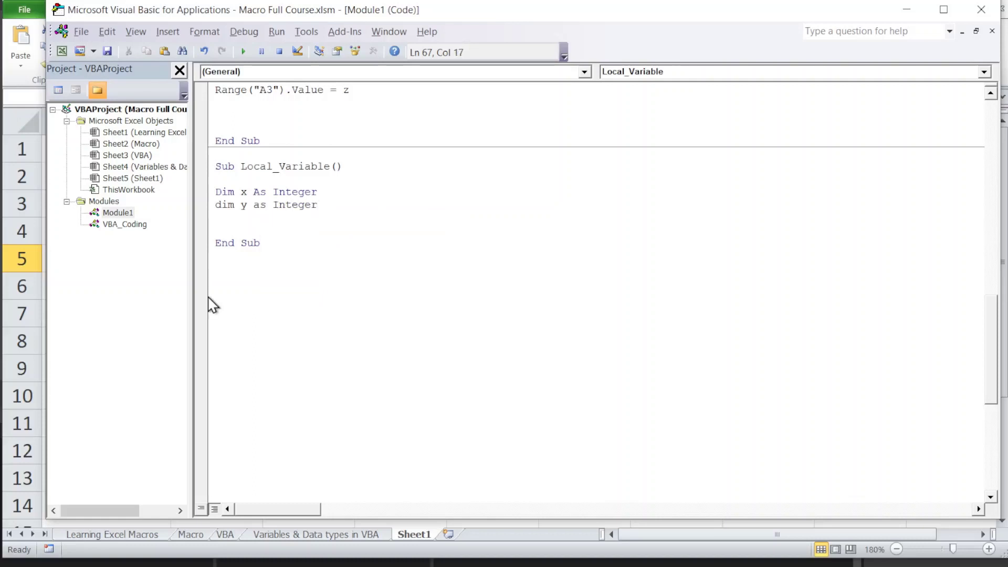
key("Return")
Assign x = 10 and y = 15 in the Local_Variable body.
key("Return")
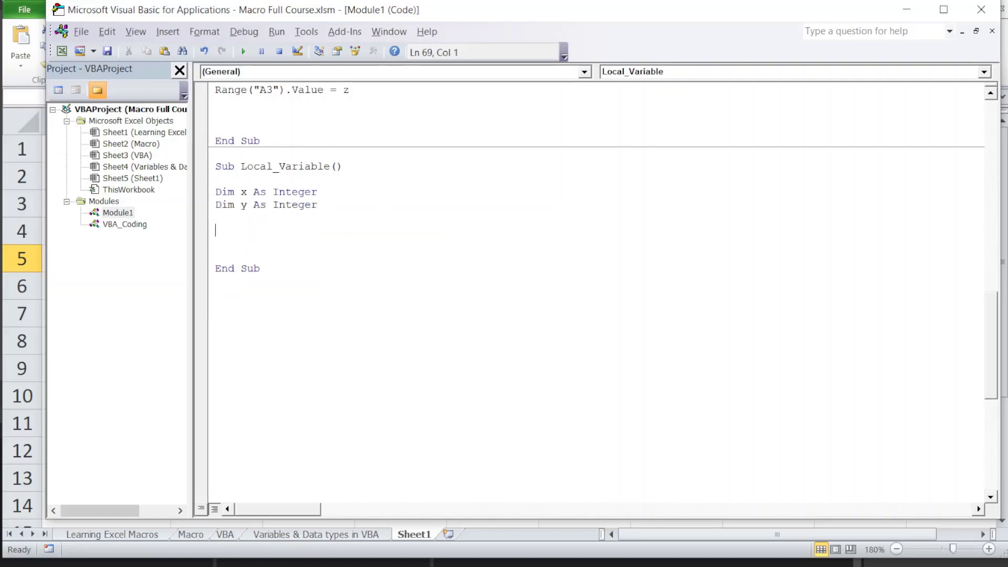
type("x=1")
type("0")
key("Return")
type("y")
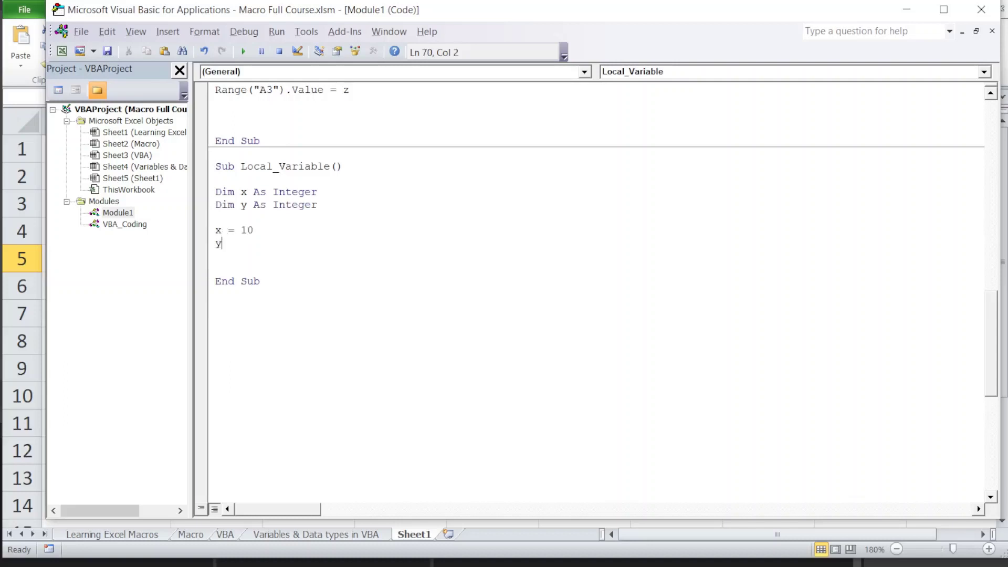
type(" =")
type("15")
key("Return")
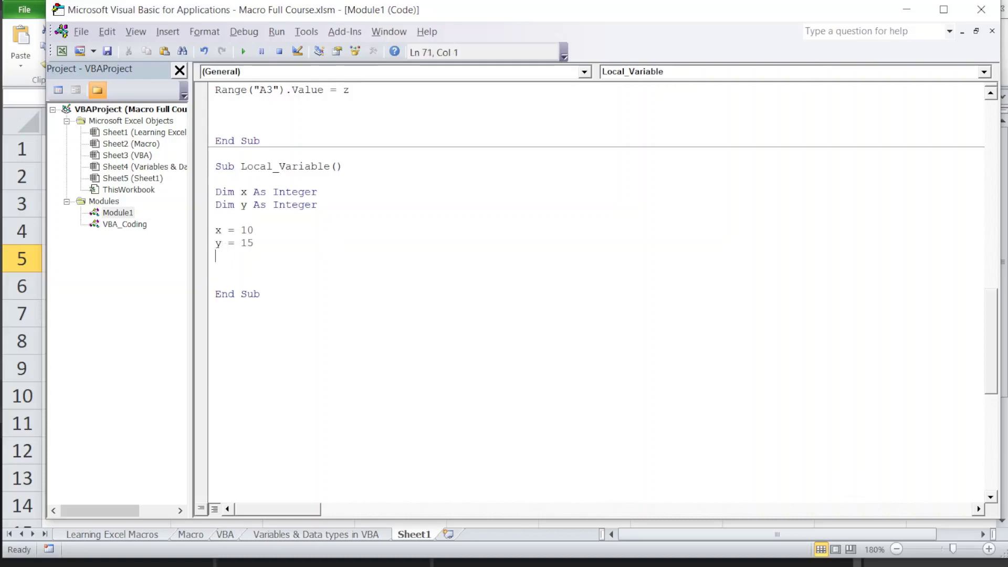
key("Down")
key("Down")
key("Down")
Open the Locals window from the View menu and place it beside the Local_Variable code.
left_click(229, 208)
key("Down")
key("Down")
key("Down")
key("Down")
key("Down")
key("Down")
key("Down")
key("Up")
key("Up")
key("Up")
key("Up")
key("Up")
key("Up")
key("Up")
key("Up")
key("Up")
left_click(136, 28)
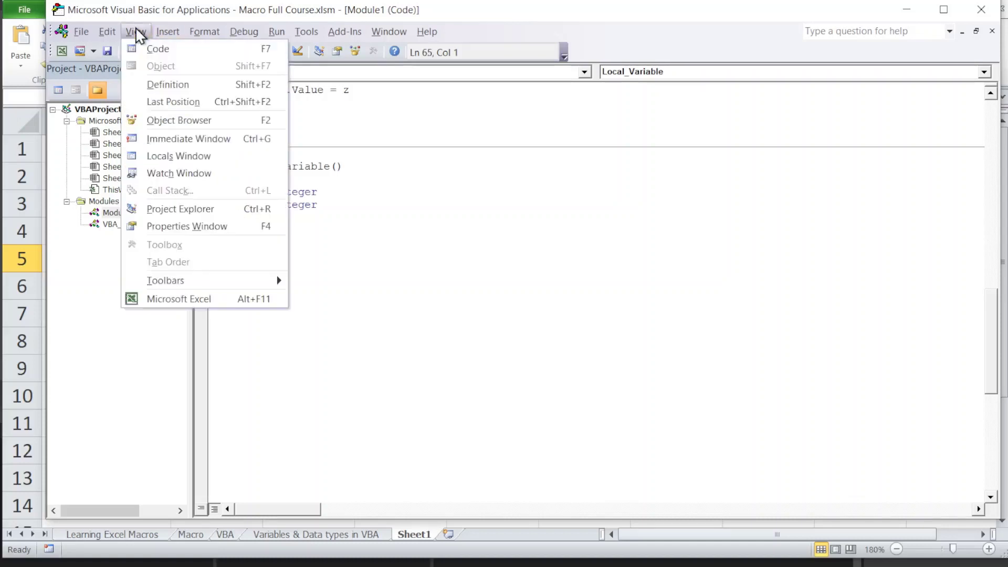
left_click(205, 157)
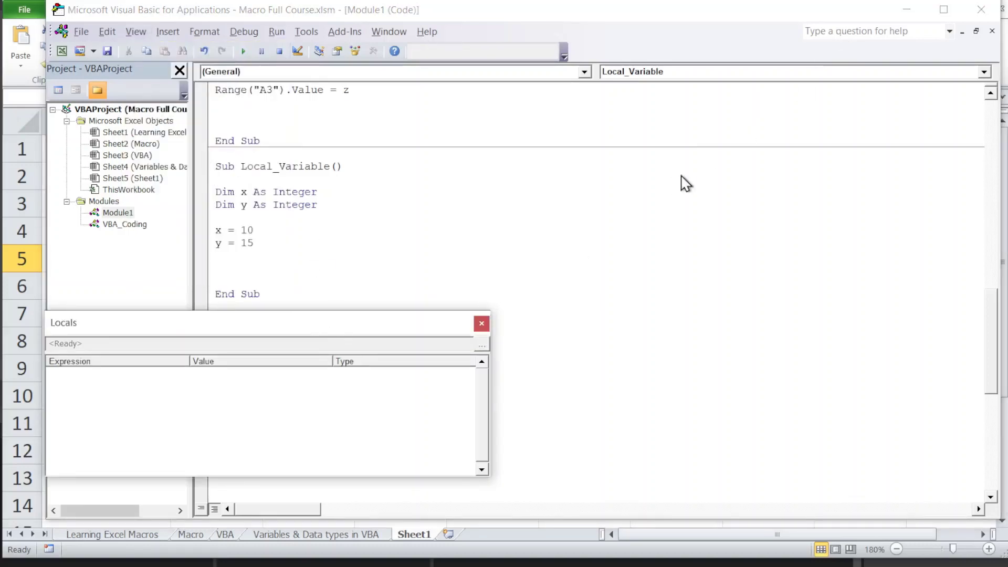
left_click_drag(662, 180, 660, 176)
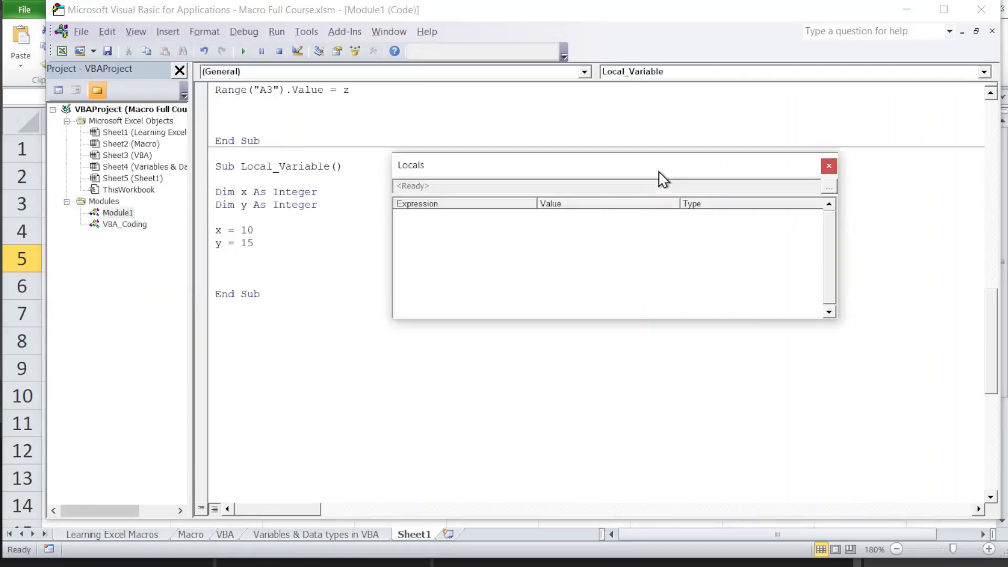
Step through Local_Variable with F8, watching x become 10 and y become 15 in Locals.
left_click(248, 164)
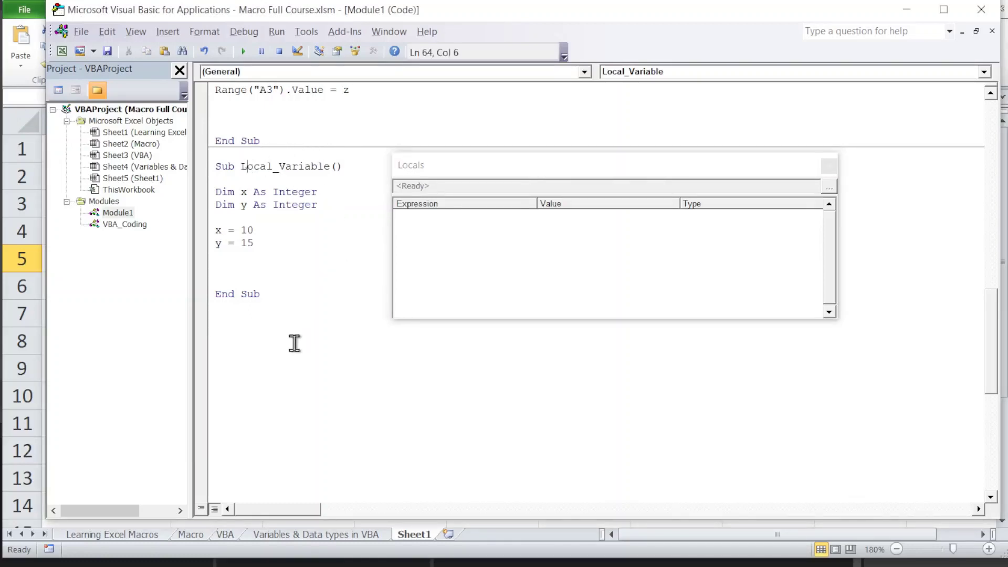
key("F8")
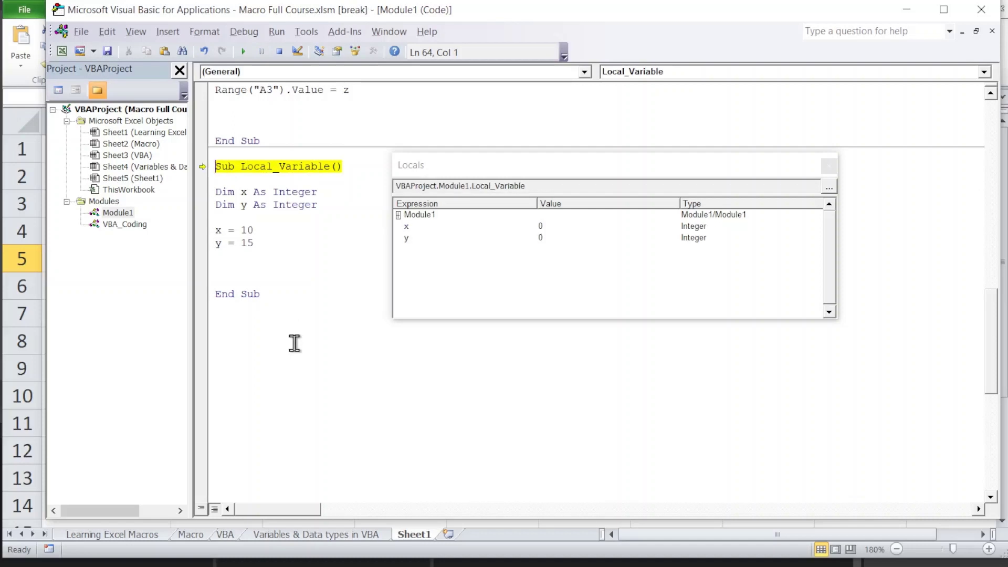
key("F8")
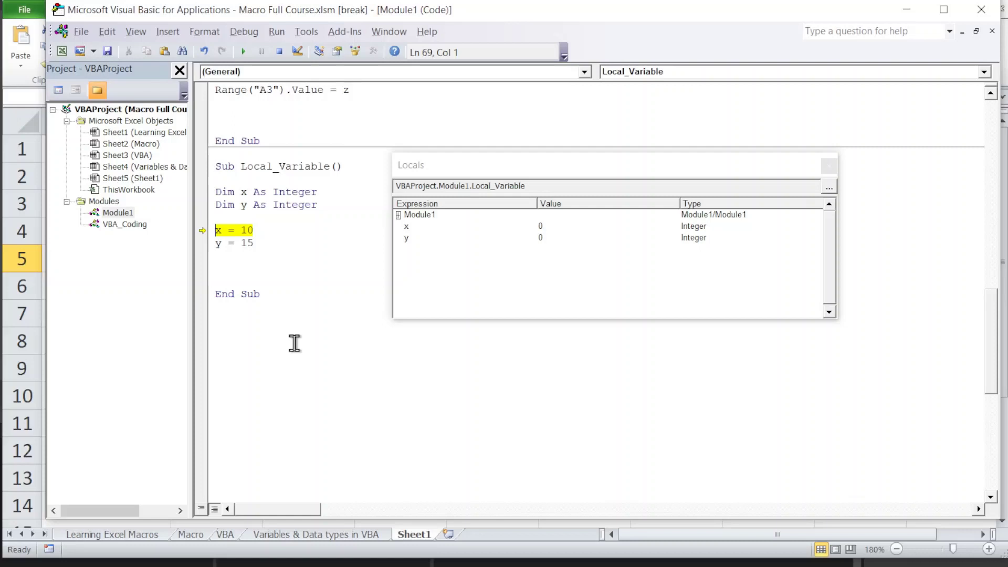
key("F8")
key("F8")
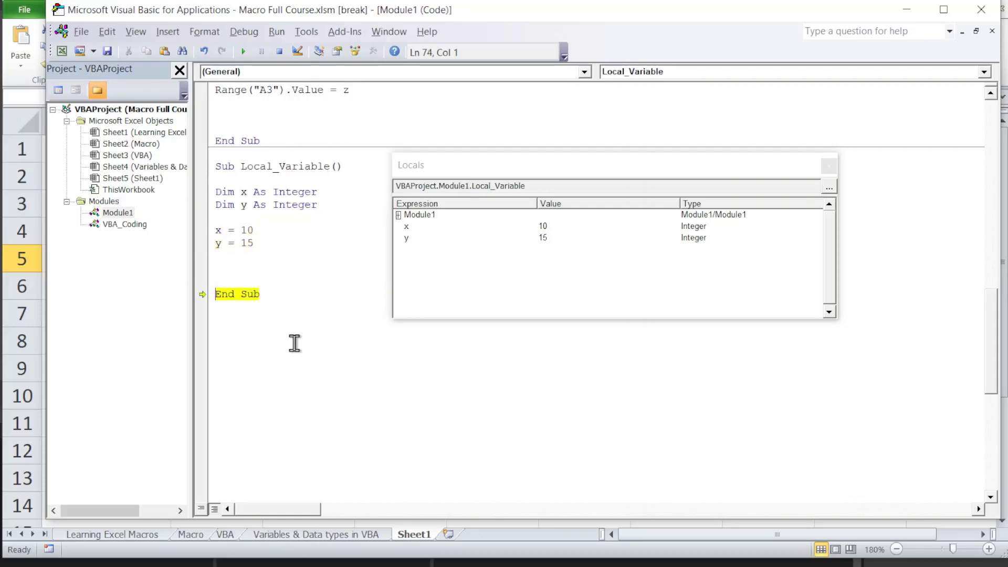
left_click(236, 311)
Reset the debugger and start a Module_variable procedure declaring z As Integer.
key("F8")
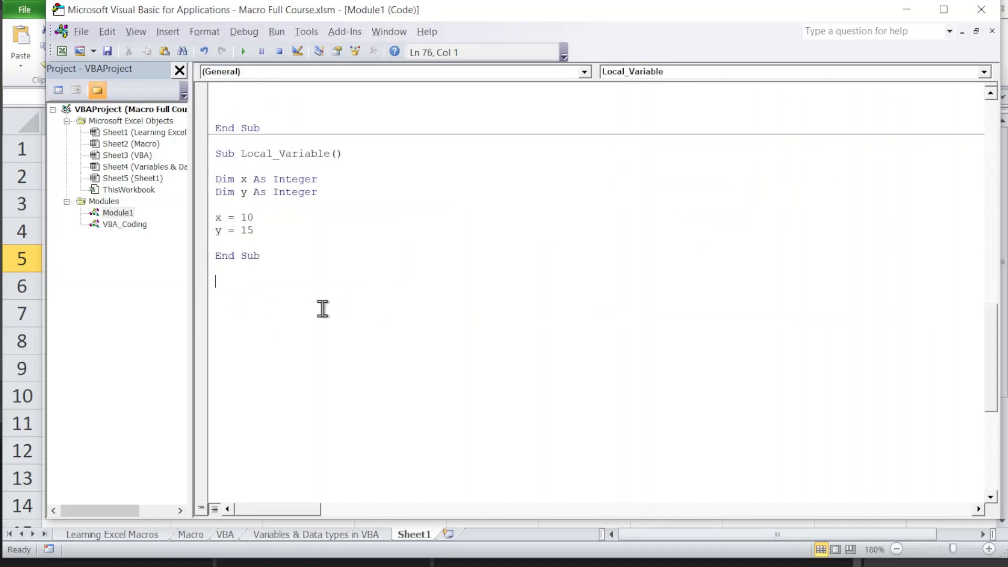
type("Sub")
type(" Mo")
type("dule_vari")
type("able")
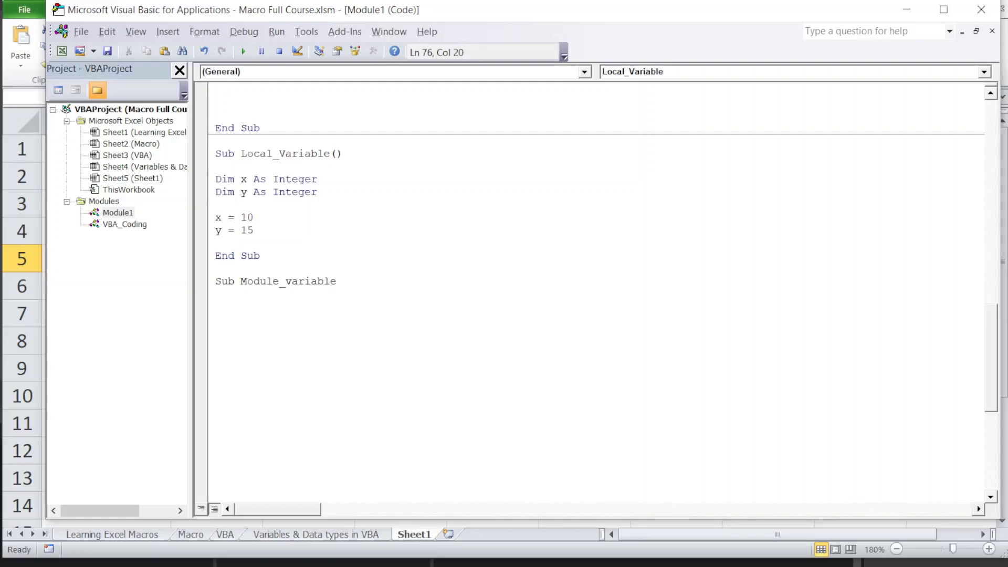
key("Return")
key("Return")
key("Return")
key("Return")
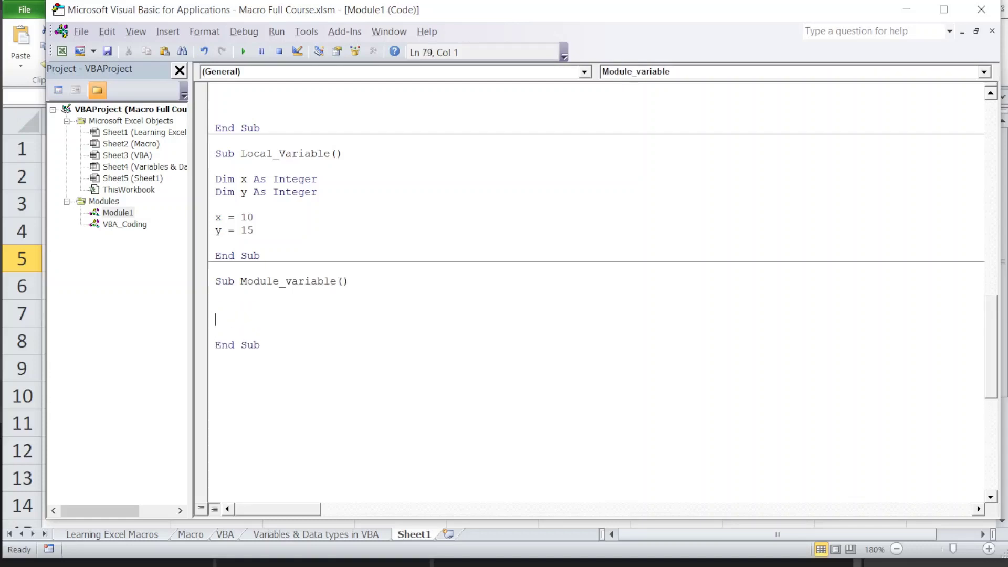
type("z")
key("BackSpace")
type("dim ")
type("z as i")
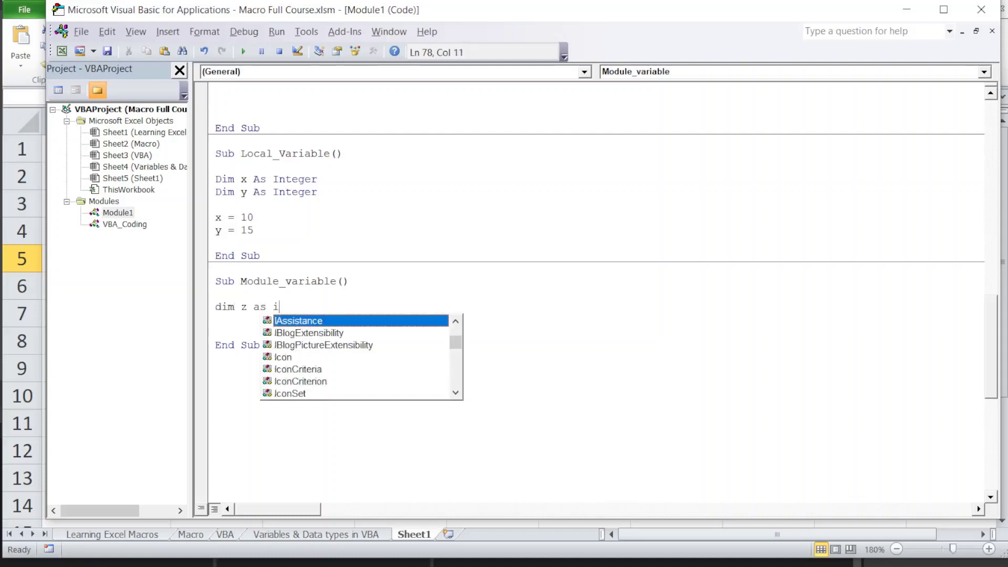
type("nte")
key("Tab")
Add the assignment z = x + y and tidy the blank lines above End Sub.
key("Return")
key("Return")
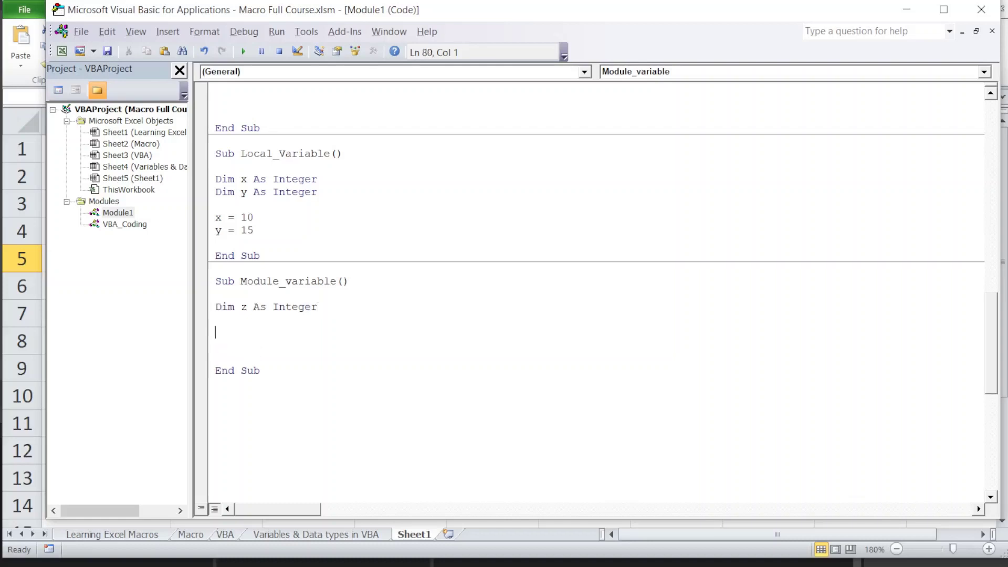
key("Return")
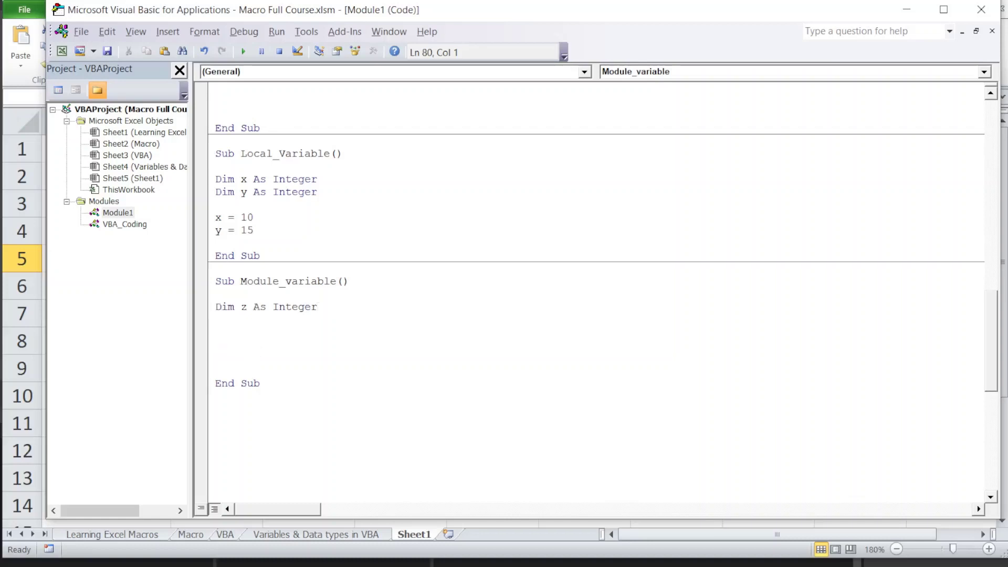
type("z=x")
type("+y")
key("Return")
key("Return")
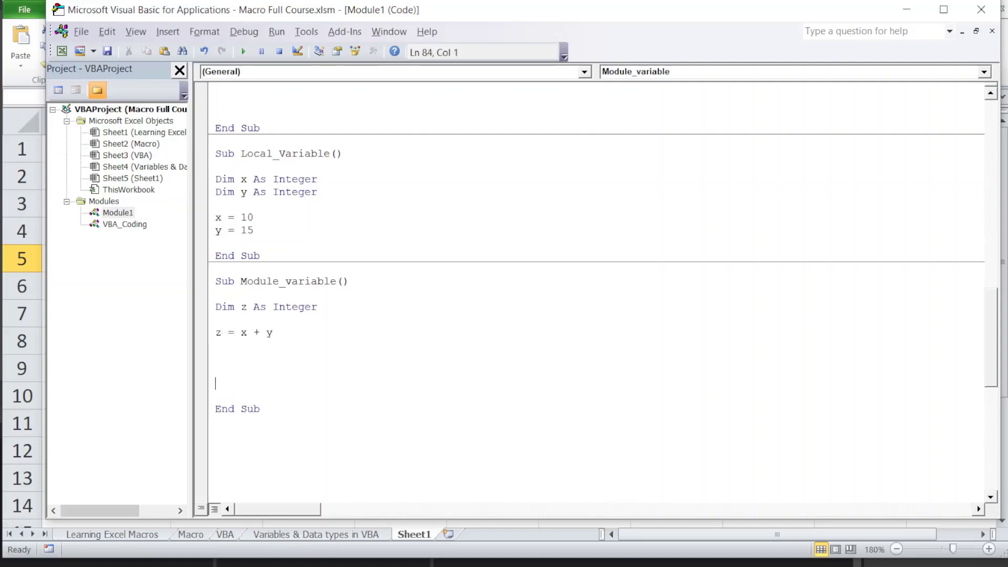
key("BackSpace")
key("BackSpace")
key("BackSpace")
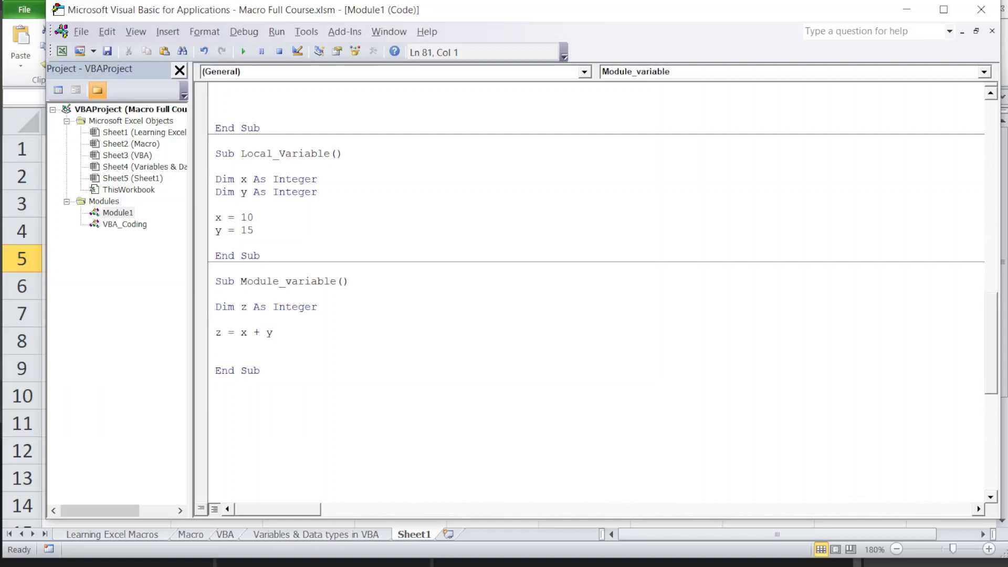
Reopen the Locals window and run Module_variable with F5, triggering Variable not defined on x.
left_click(142, 32)
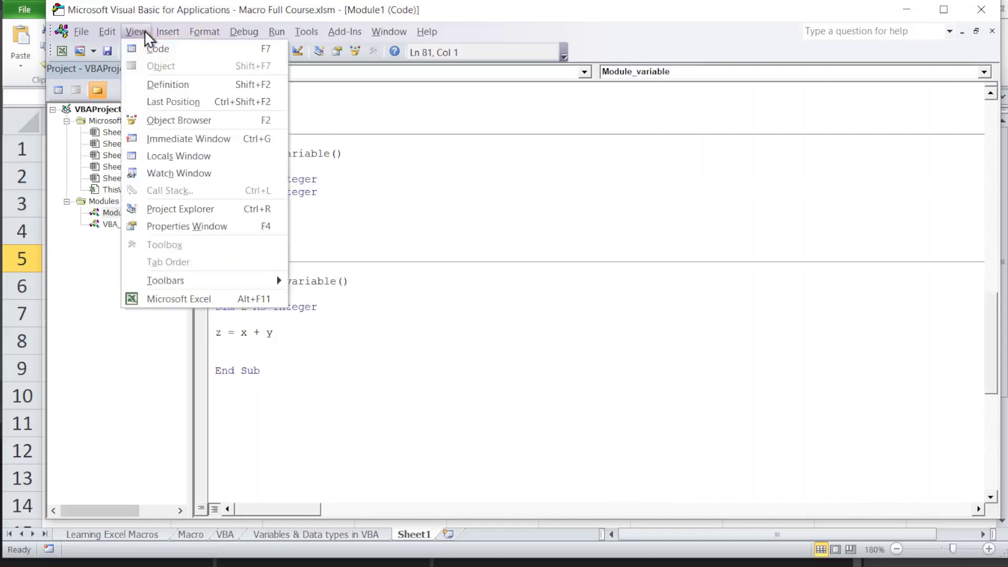
left_click(201, 156)
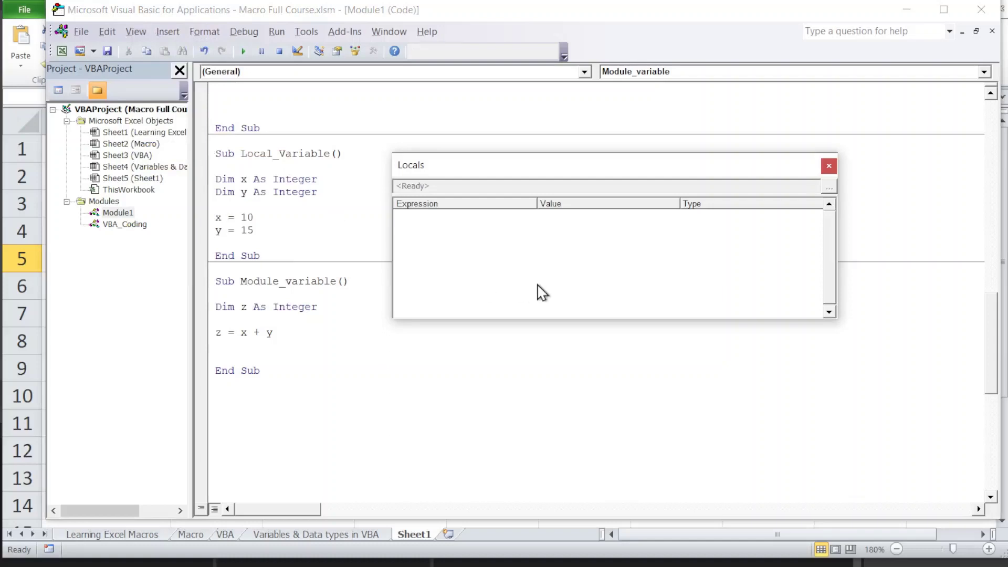
left_click(283, 295)
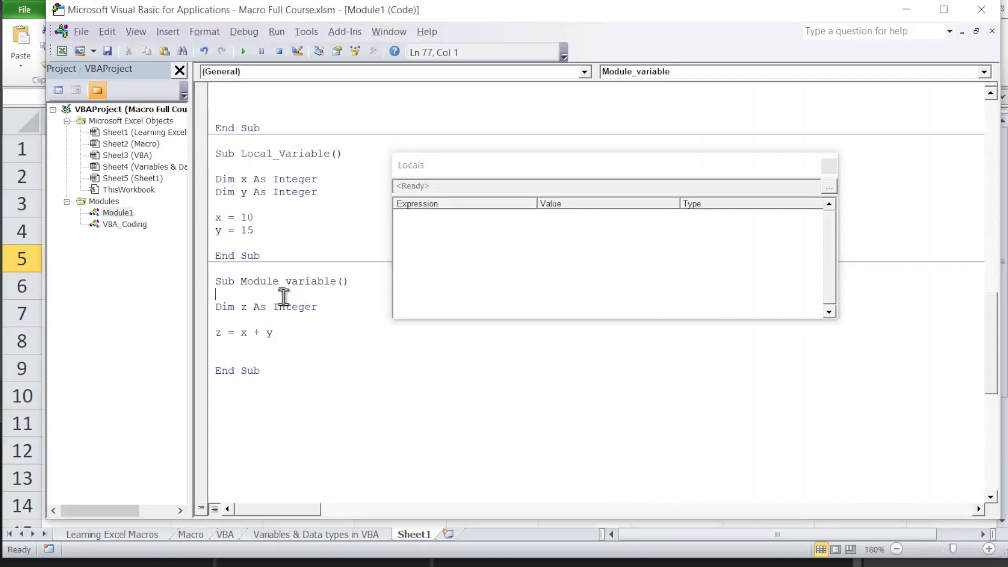
key("F5")
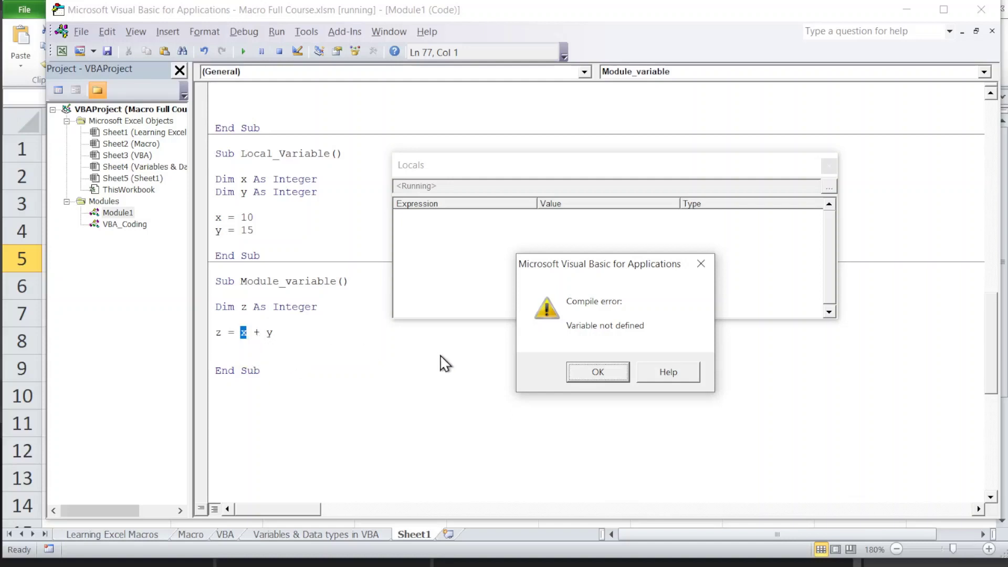
Dismiss the error and cut the Dim x and Dim y lines out of Local_Variable.
left_click(591, 377)
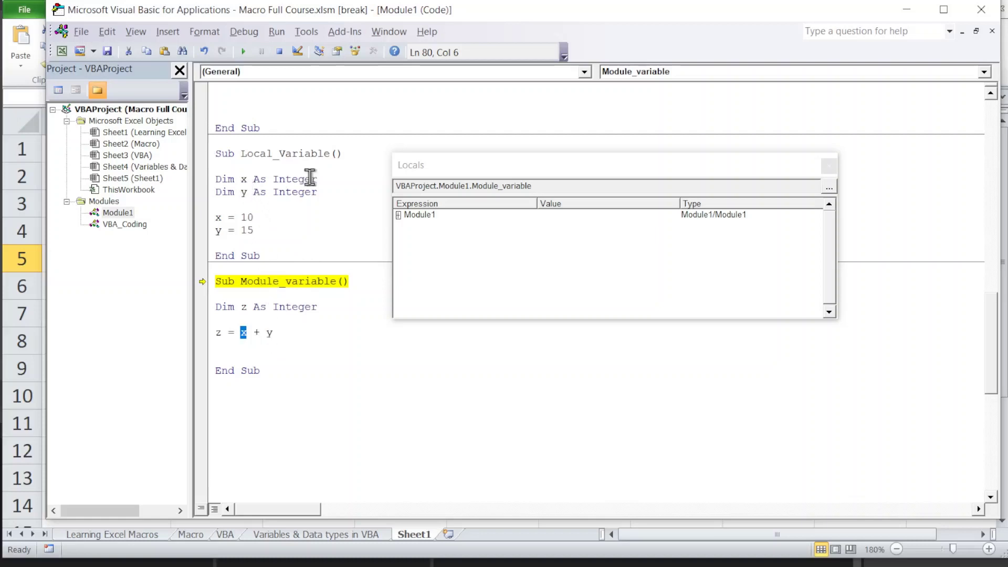
left_click_drag(318, 192, 216, 178)
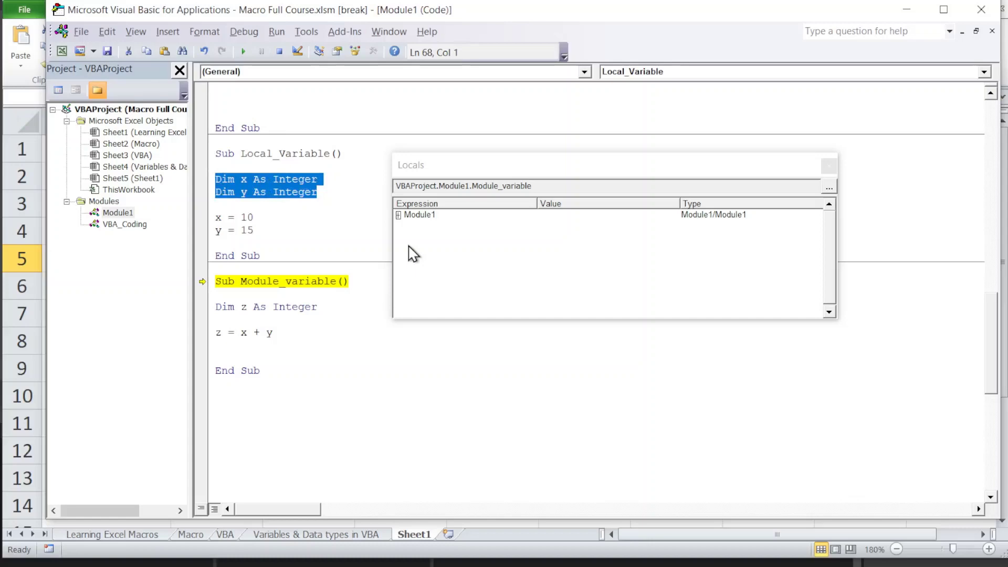
key("ctrl+x")
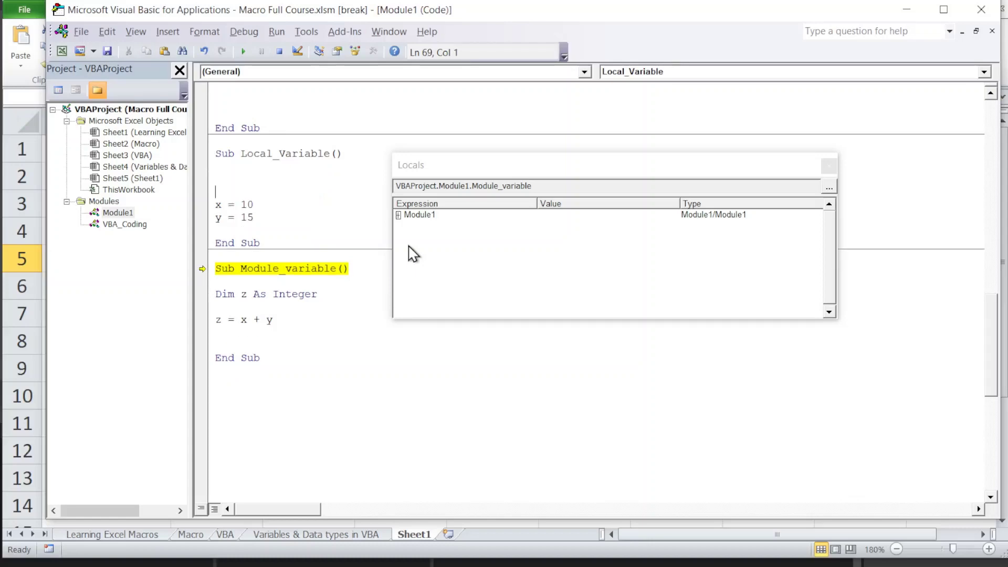
key("BackSpace")
key("BackSpace")
Paste the Dim x As Integer and Dim y As Integer declarations directly under Option Explicit.
key("Up")
key("Up")
key("Up")
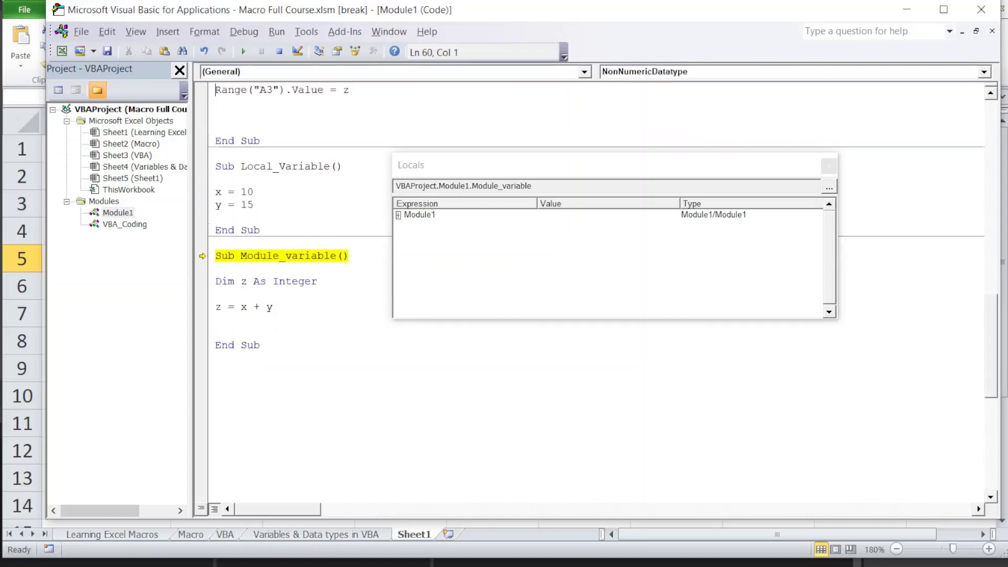
key("Up")
key("Up")
key("Up")
key("Up")
key("Up")
key("Up")
key("Up")
key("Up")
key("Up")
key("Up")
key("Up")
key("Up")
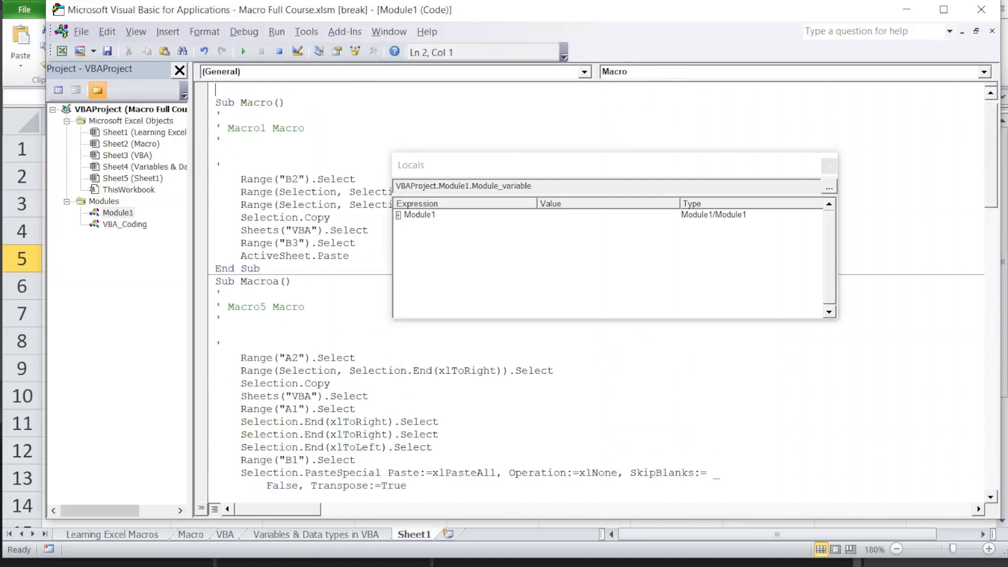
key("Up")
key("Up")
key("Return")
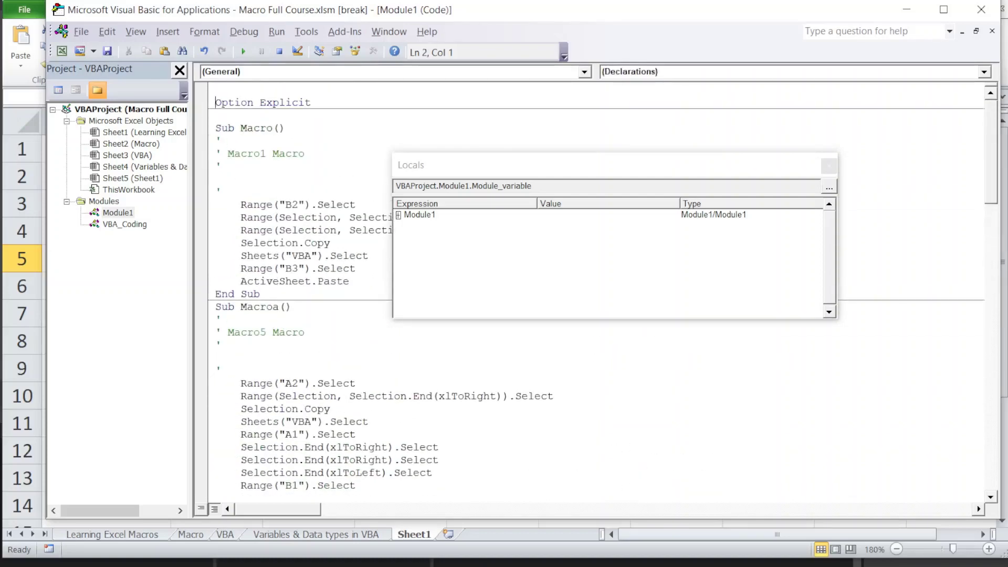
key("Down")
type("v")
key("ctrl+v")
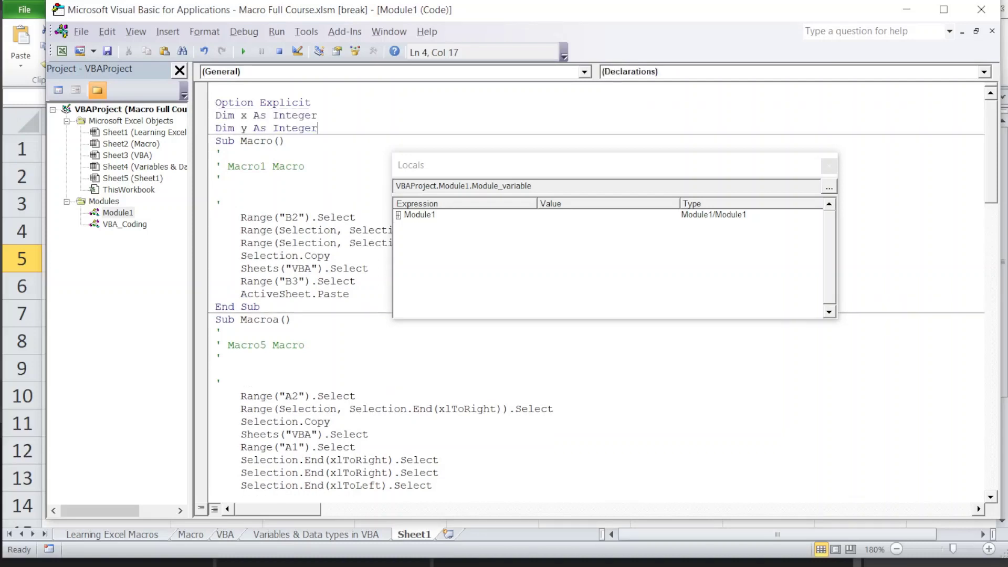
key("Down")
key("Down")
key("Down")
key("Down")
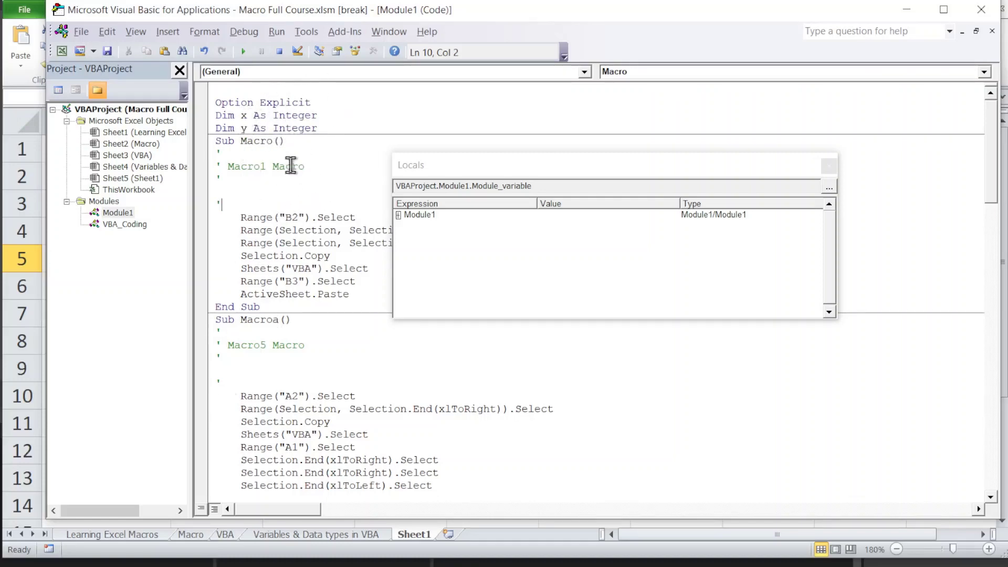
Delete the blank first line of Module1 and move down to Module_variable.
left_click(215, 101)
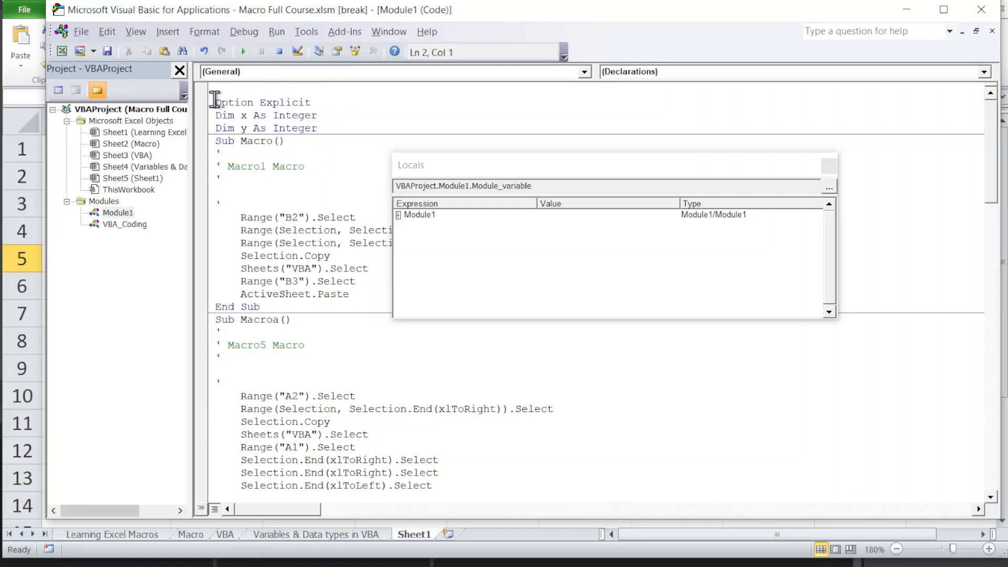
key("BackSpace")
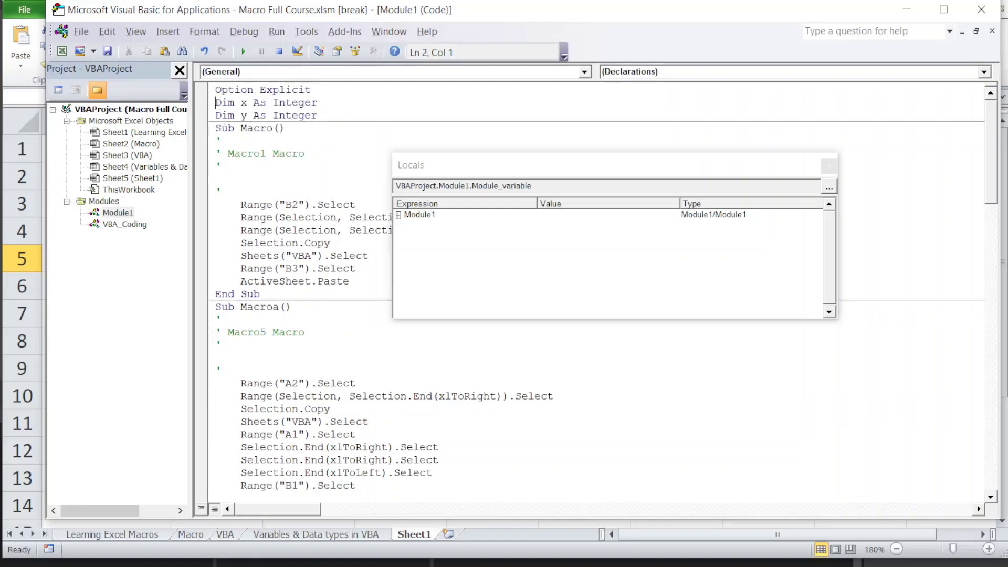
key("Down")
key("Down")
key("Down")
key("Down")
key("Down")
key("Down")
key("Down")
key("Down")
key("Down")
key("Down")
key("Down")
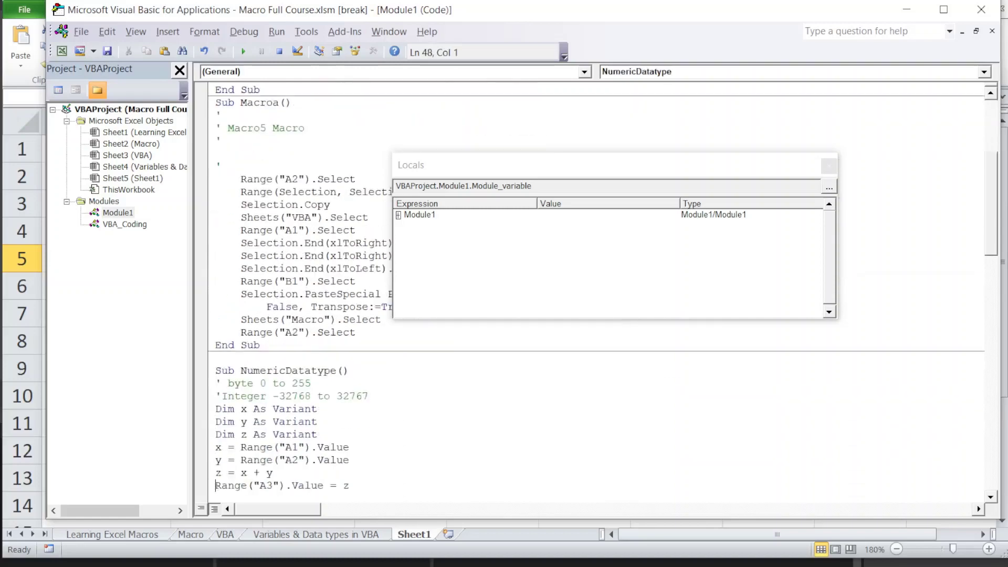
key("Down")
key("Down")
key("Down")
key("Down")
key("Down")
key("Down")
key("Down")
key("Down")
key("Down")
key("Down")
key("Down")
key("Down")
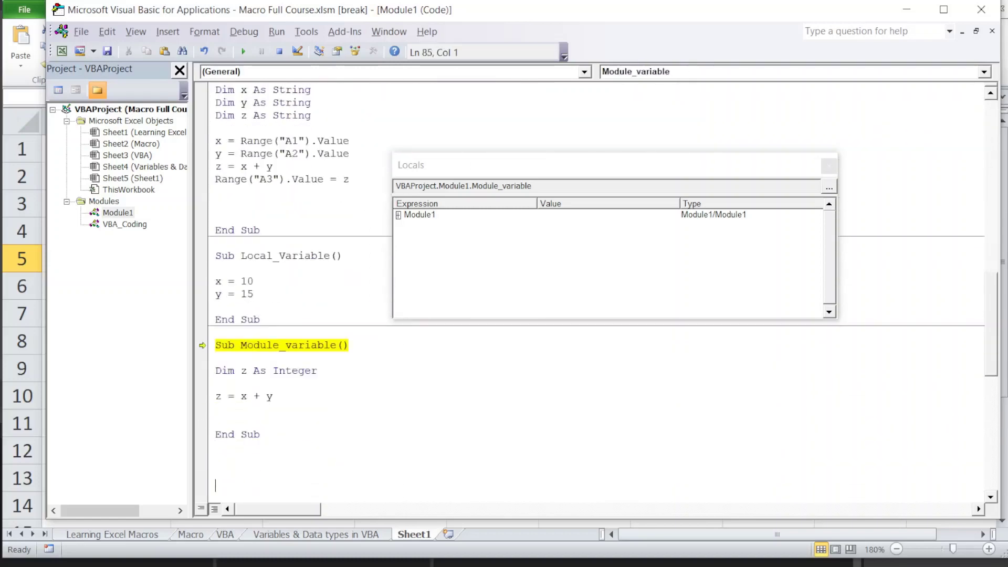
key("Down")
key("Down")
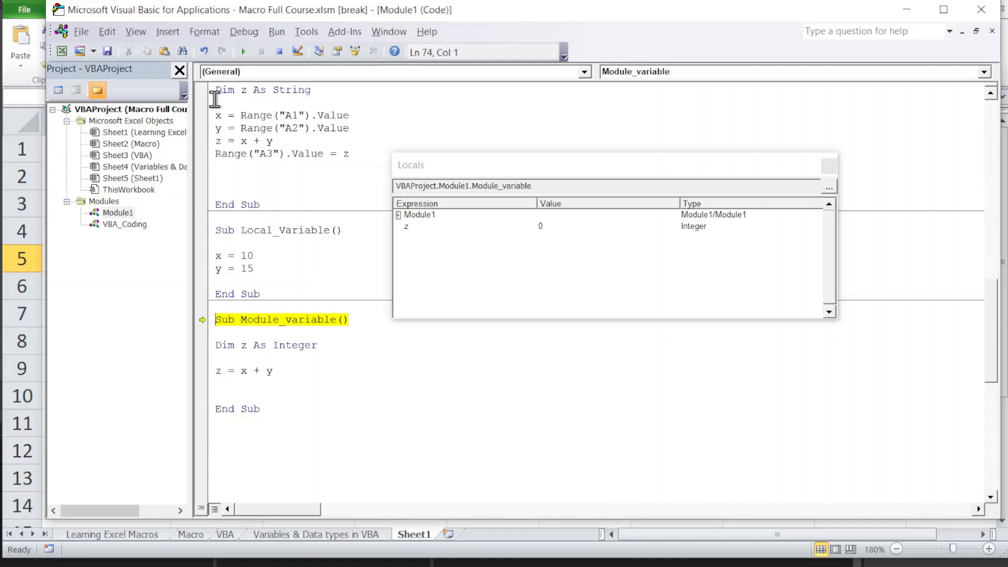
Step Module_variable through z = x + y to completion, then expand Module1 in Locals.
key("F8")
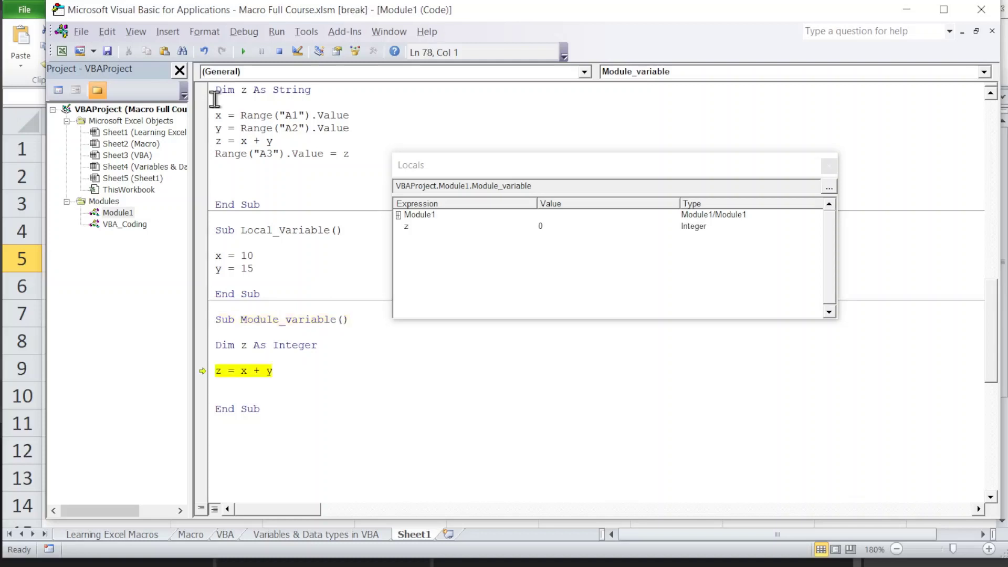
key("F8")
key("F8")
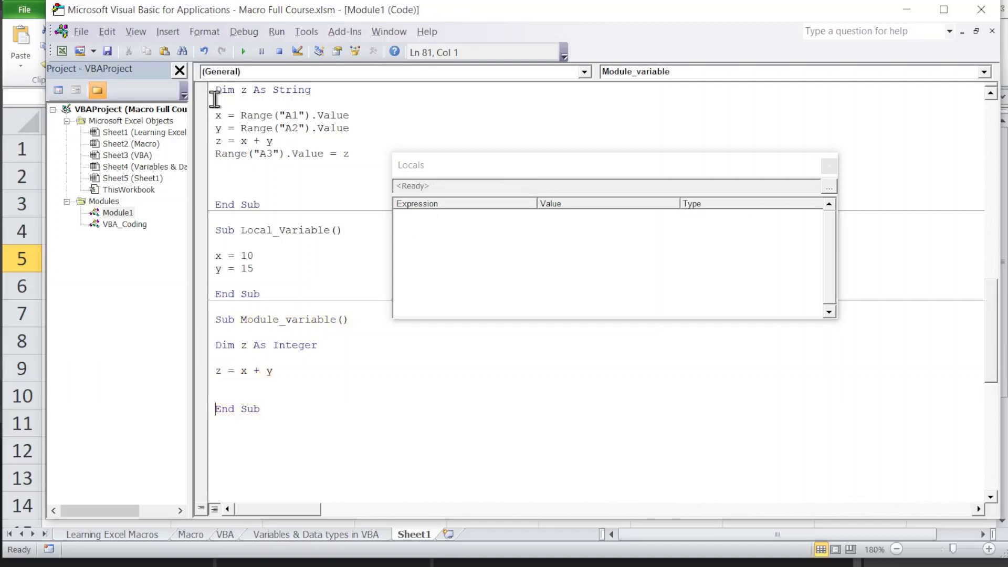
key("F8")
key("F8")
key("F8")
key("F8")
key("F8")
key("F8")
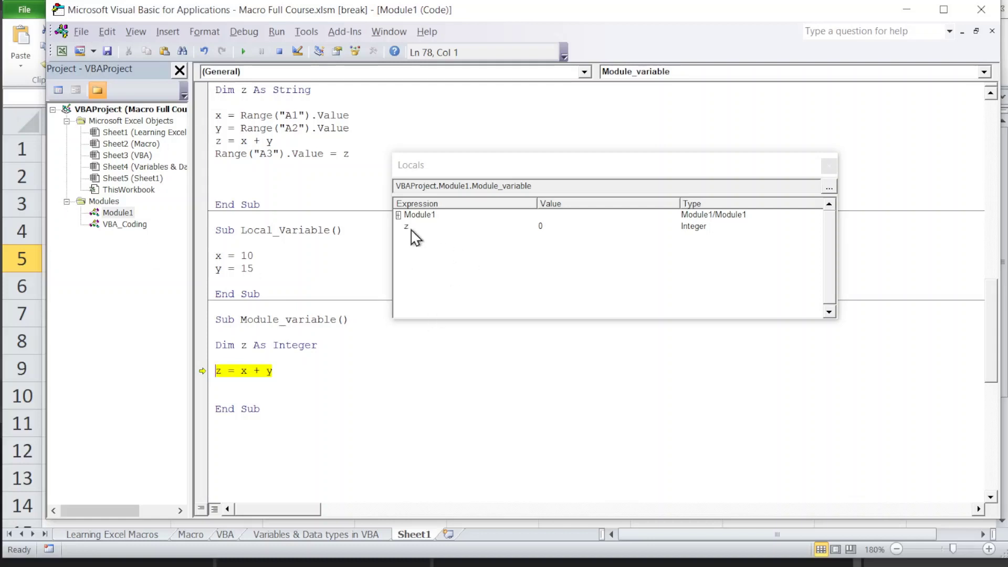
left_click(399, 215)
Close the Locals window and show Excel's Learning Excel Macros sheet.
left_click(828, 166)
key("alt+F11")
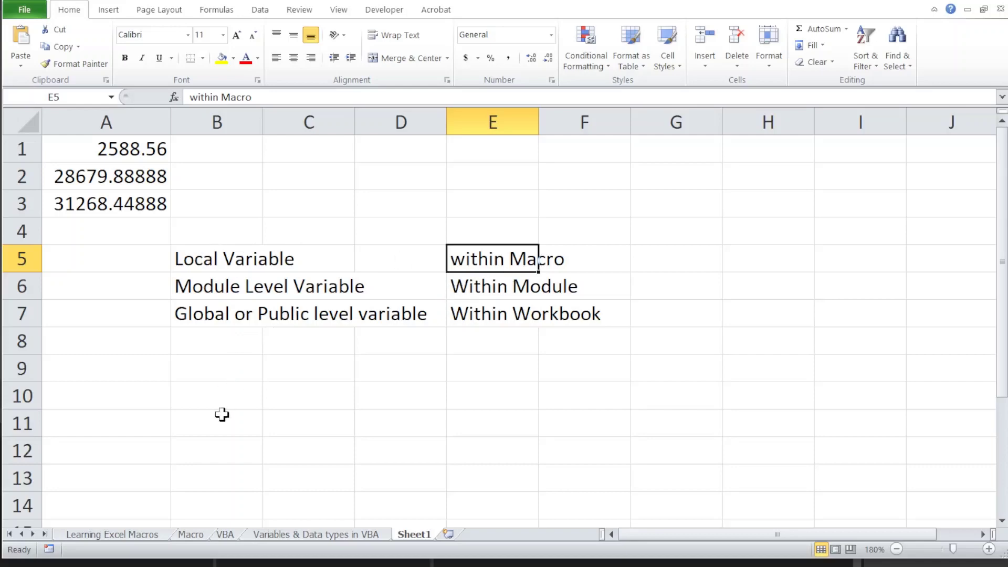
left_click(131, 532)
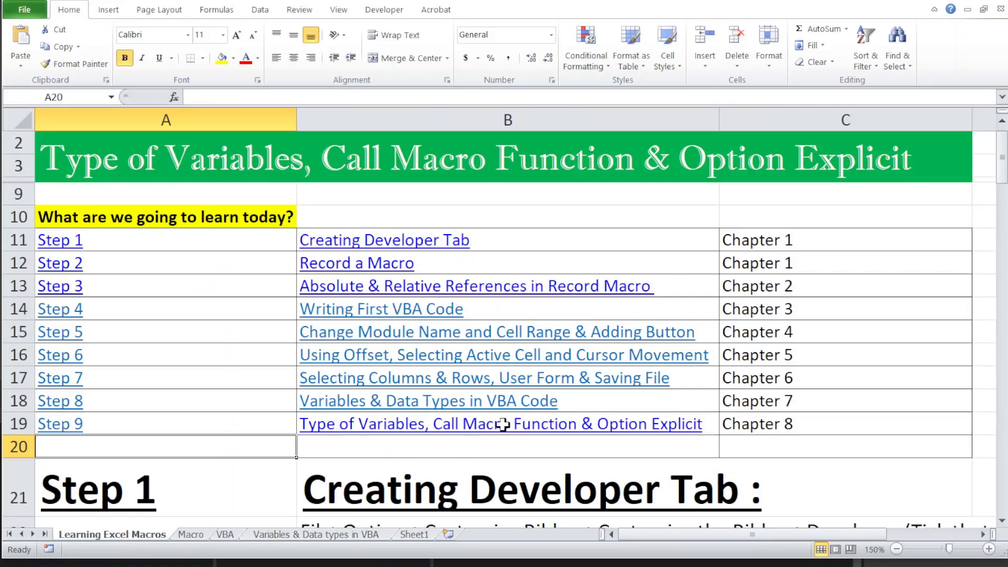
Insert a 'Call Local_Variable' line just above z = x + y in Module_variable.
key("alt+F11")
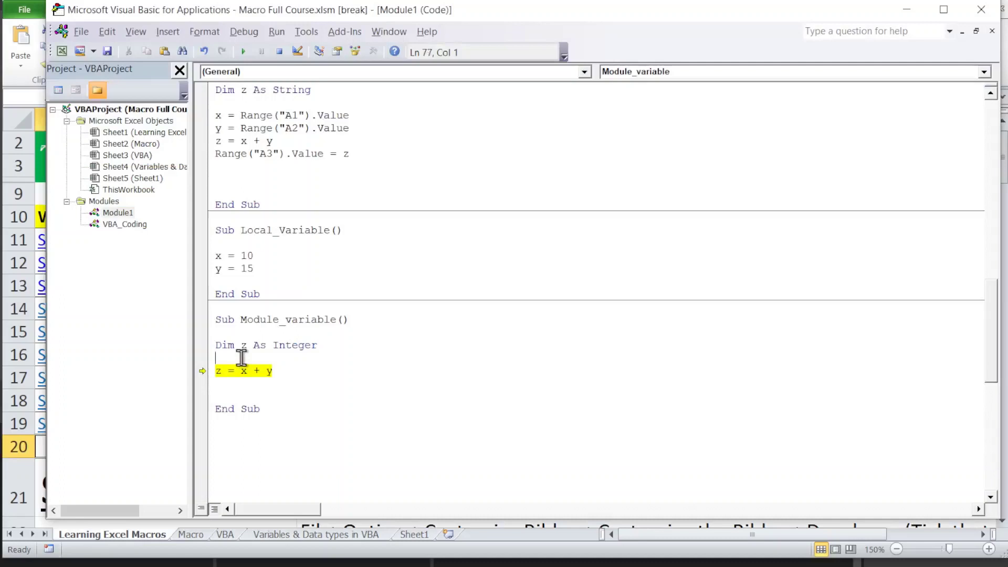
key("Return")
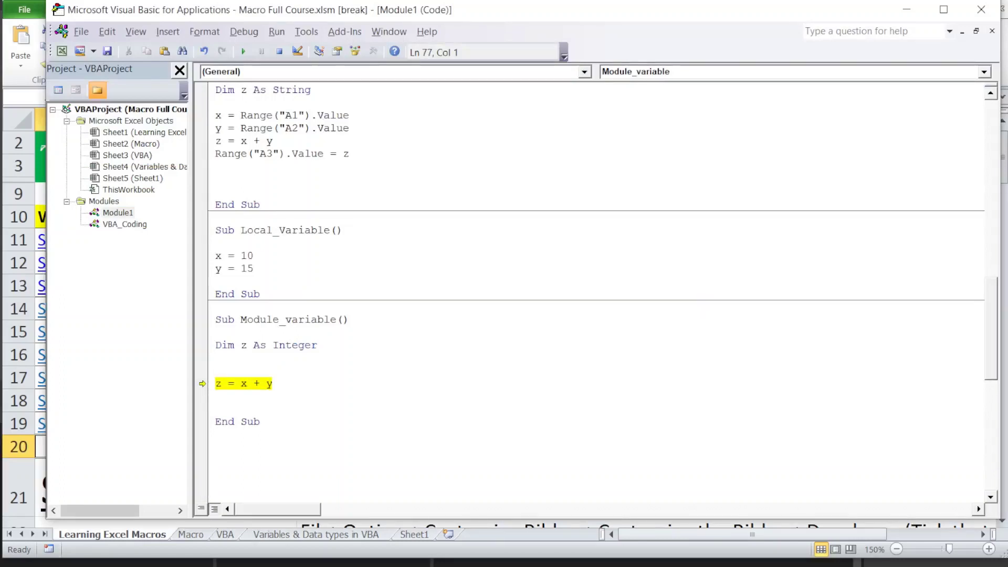
type("Call")
type("L")
type("ocal_")
type("Variab")
type("le")
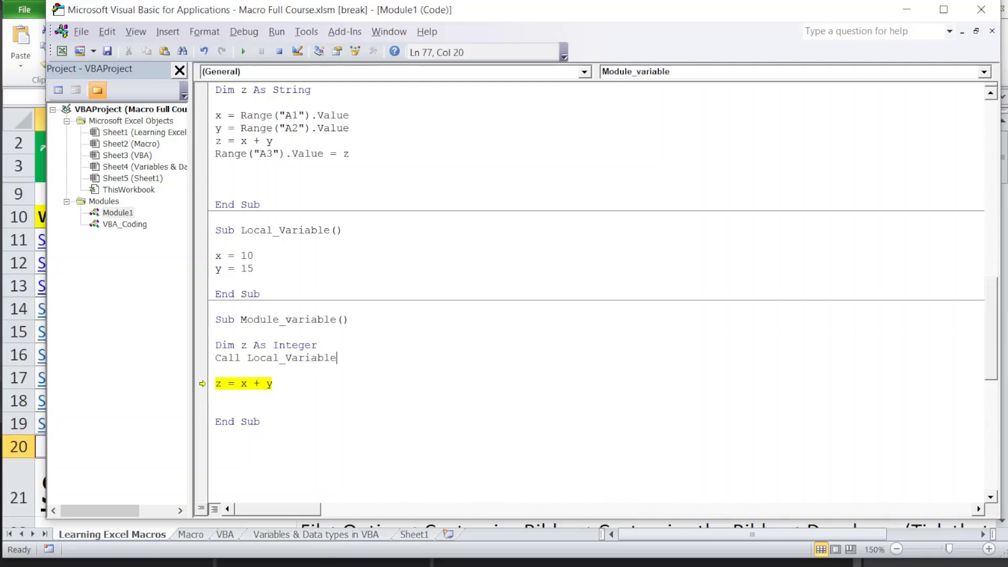
key("Return")
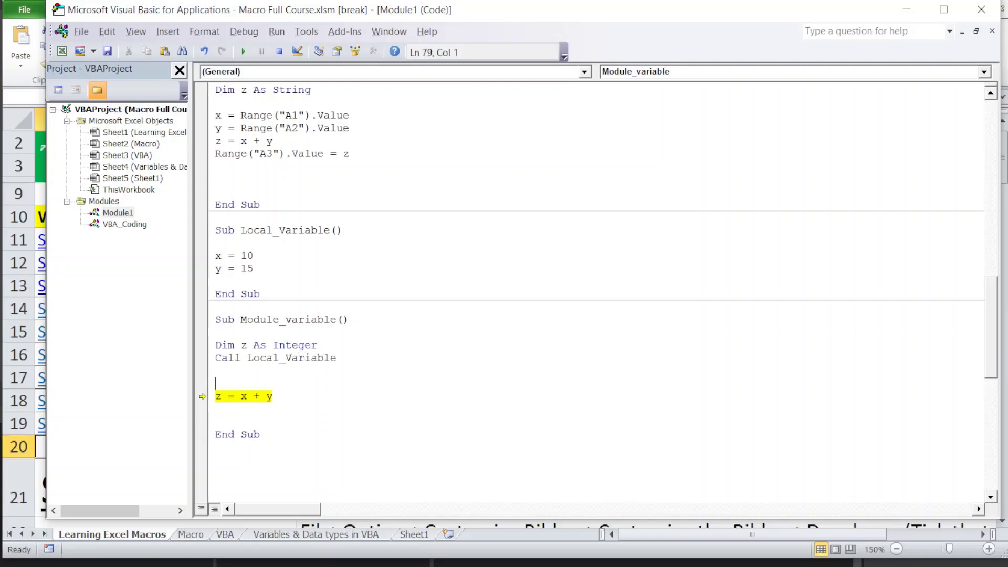
key("BackSpace")
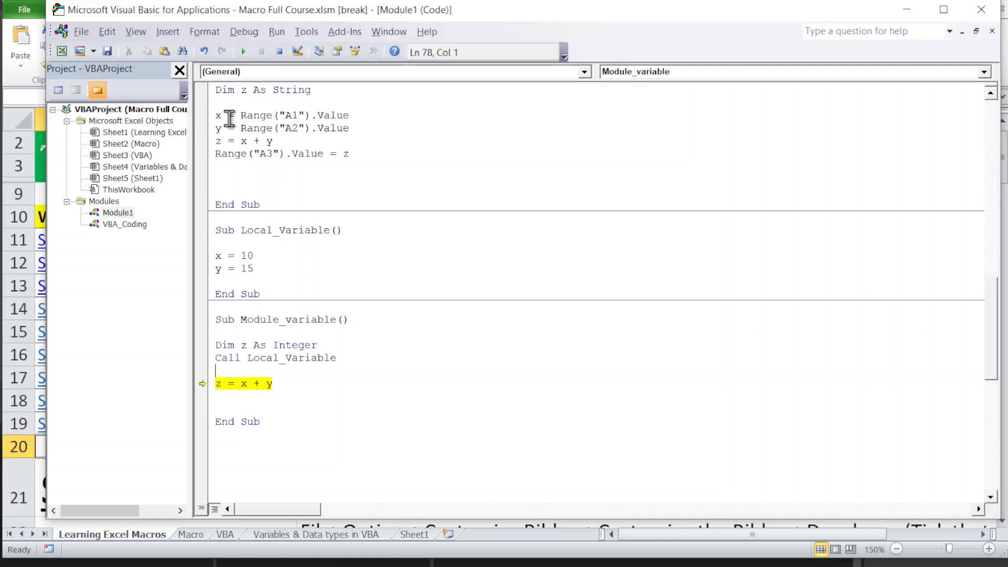
Show the Locals window from the View menu and step Module_variable to End Sub.
left_click(135, 32)
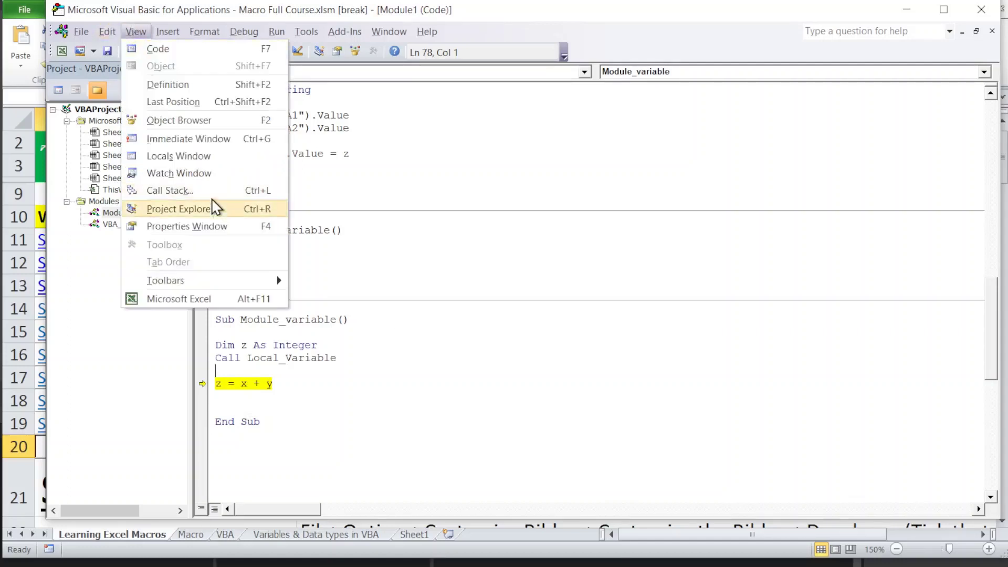
left_click(198, 215)
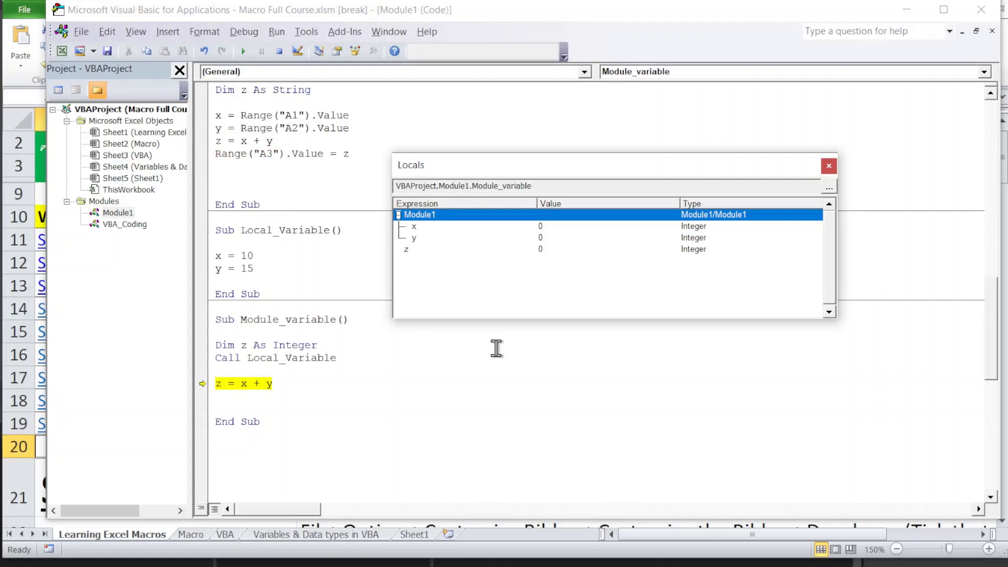
left_click(280, 332)
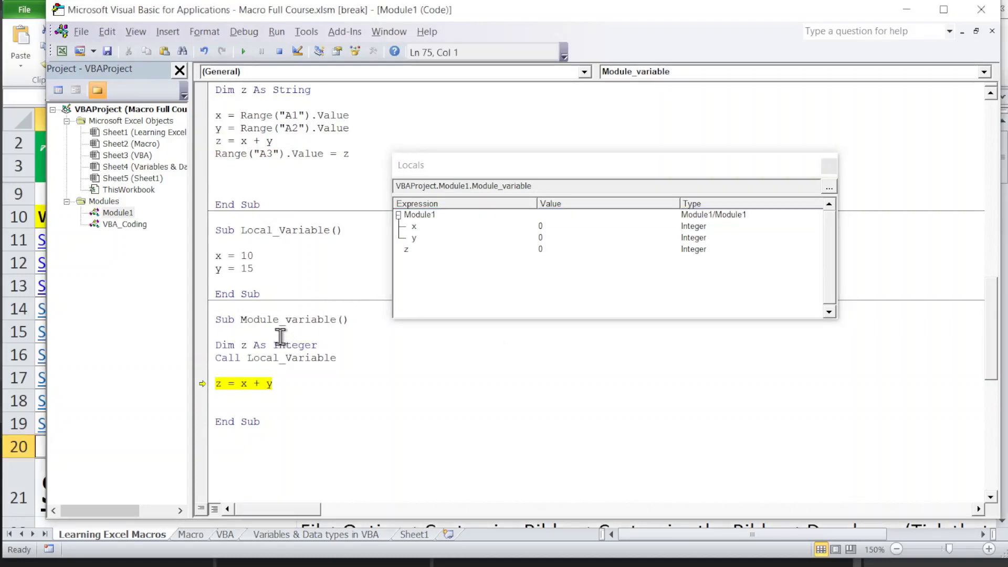
key("F8")
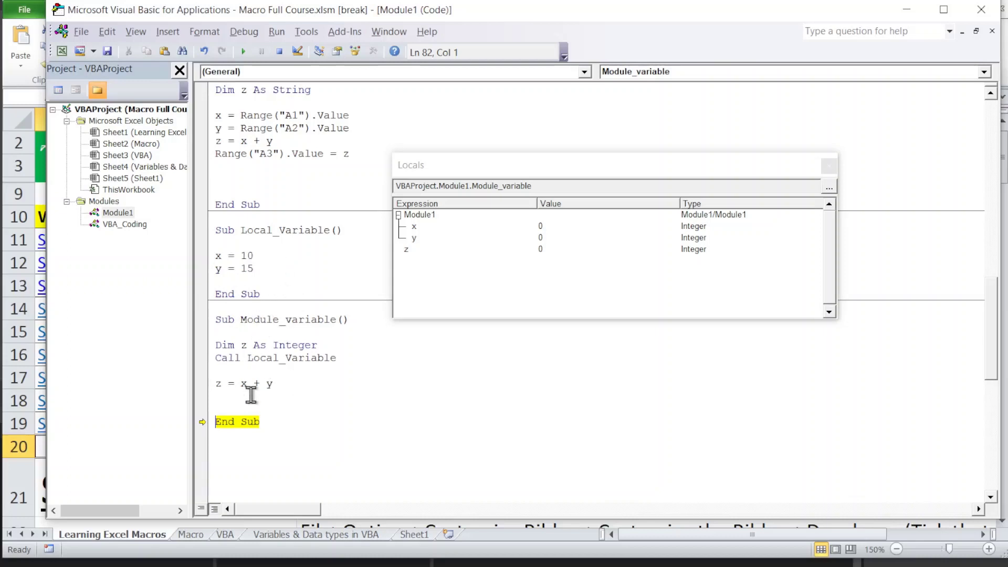
Restart Module_variable, step to Call Local_Variable, and expand Module1 in Locals.
key("F8")
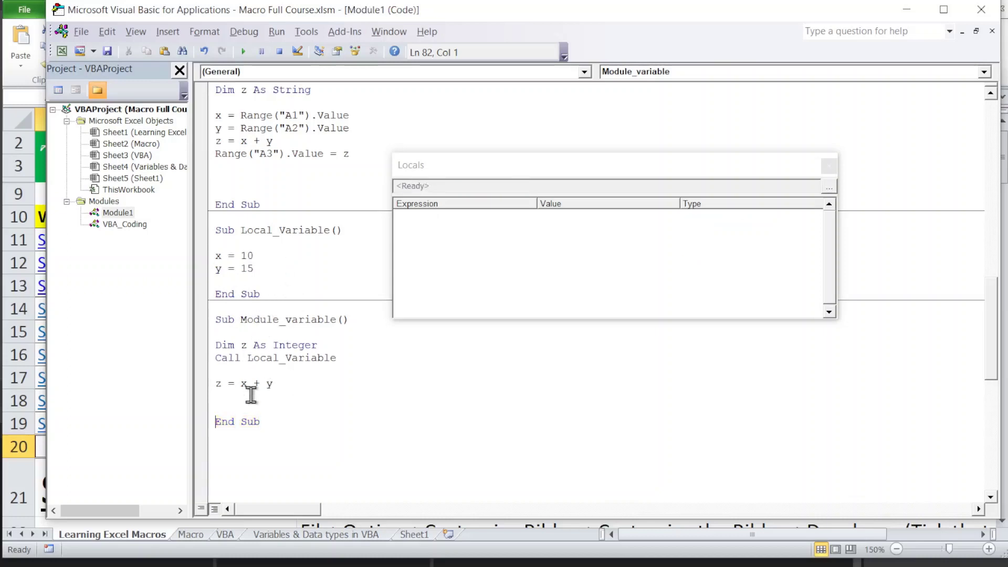
key("F8")
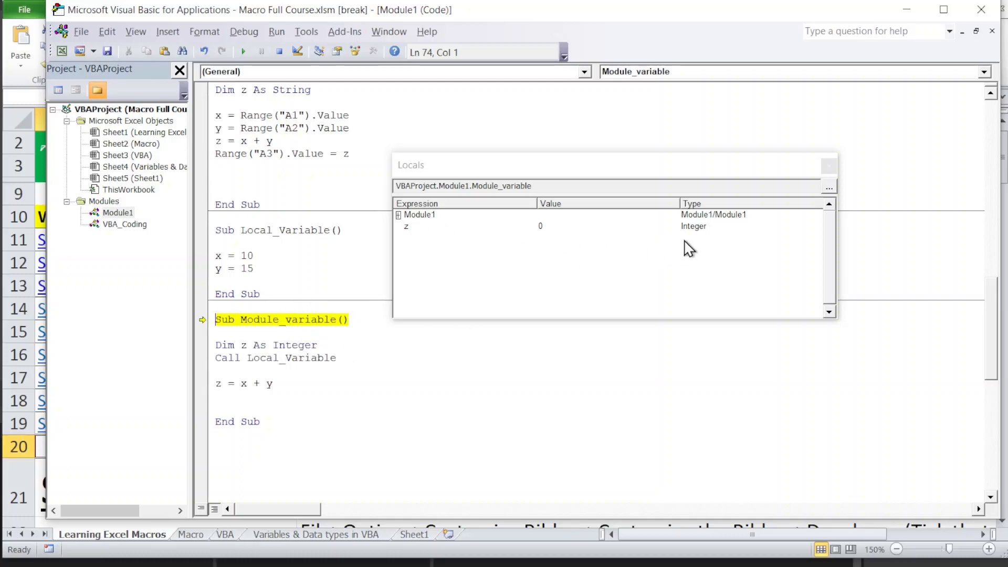
key("F8")
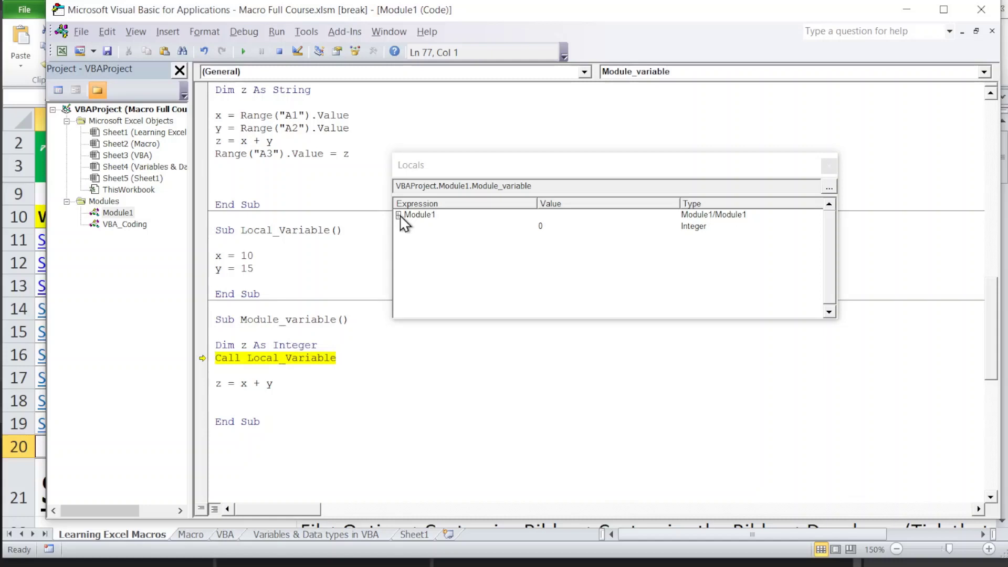
left_click(398, 215)
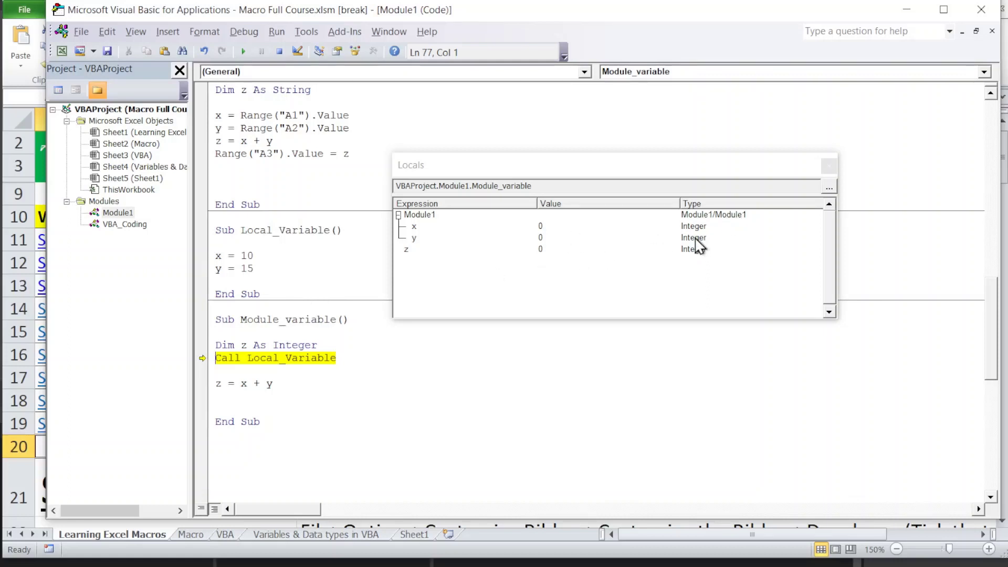
Step into Local_Variable, executing x = 10 and y = 15 while watching Module1's values.
key("F8")
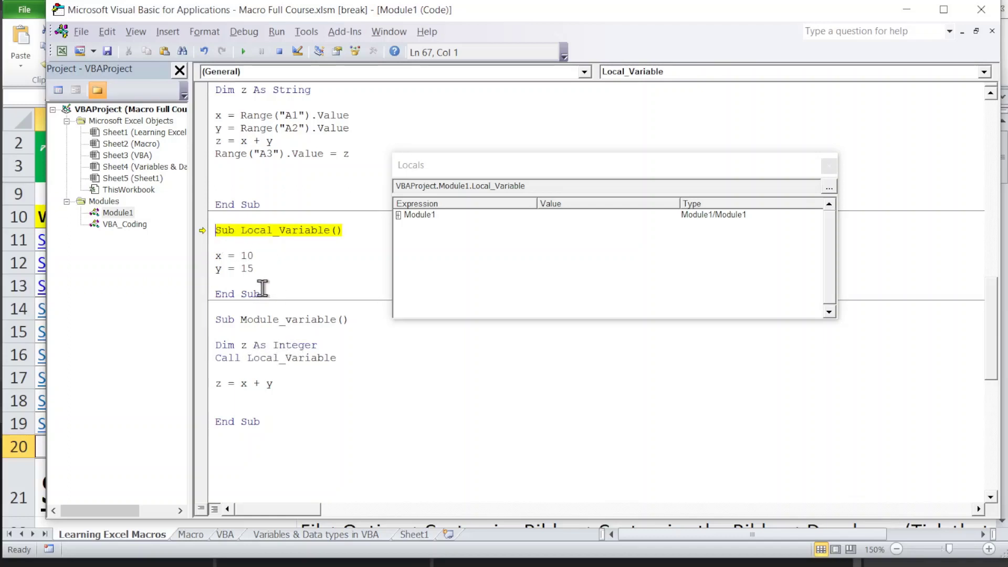
key("F8")
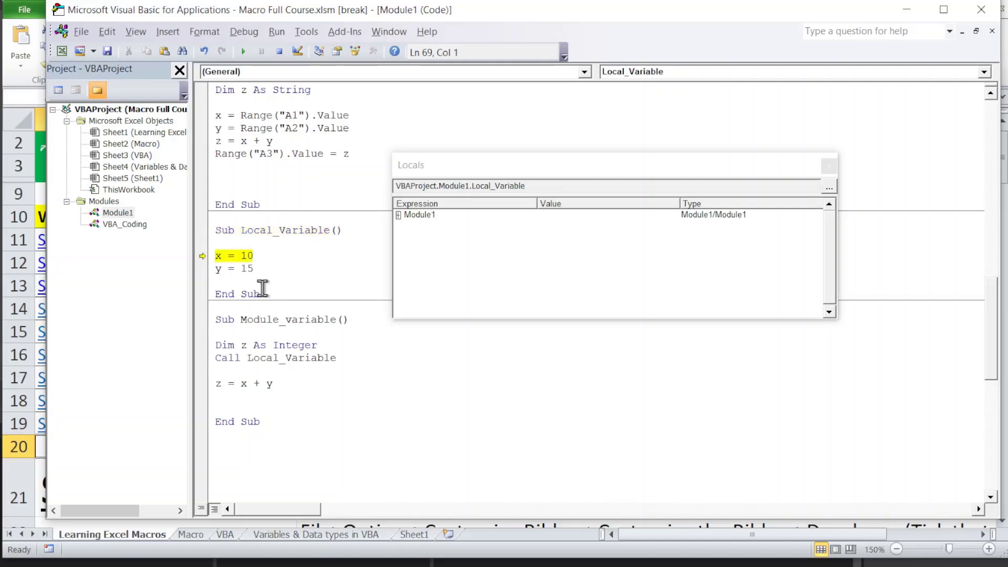
left_click(398, 215)
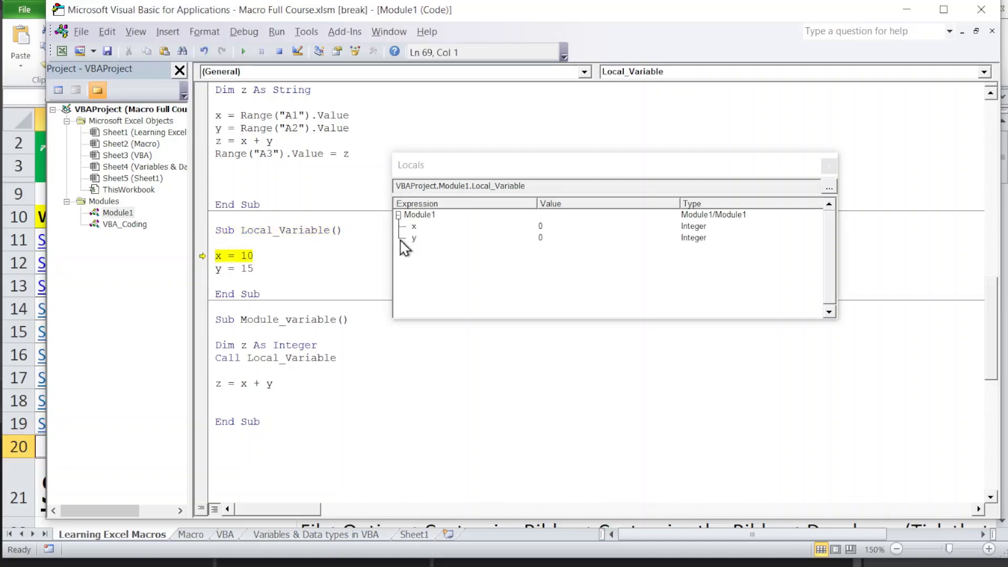
key("F8")
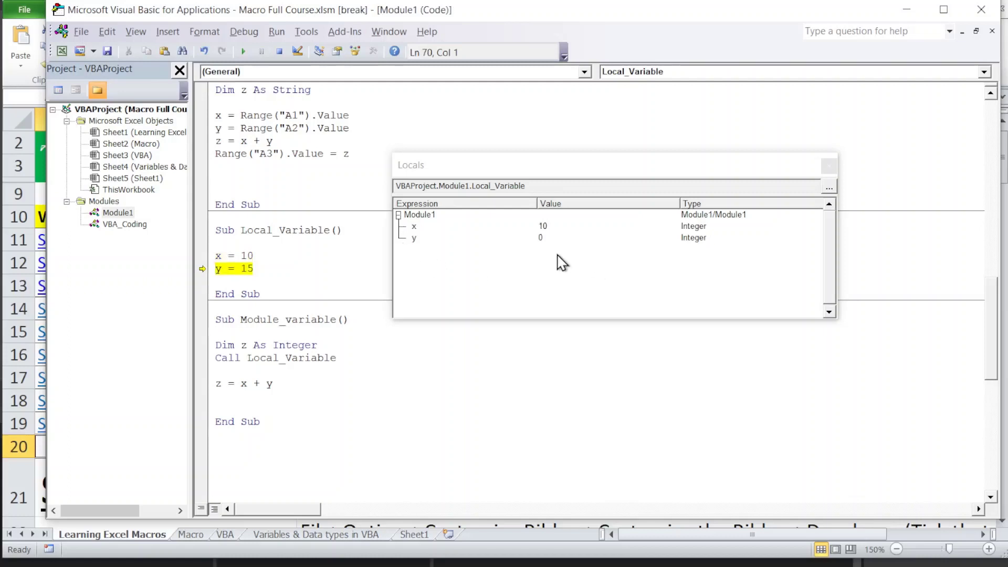
key("F8")
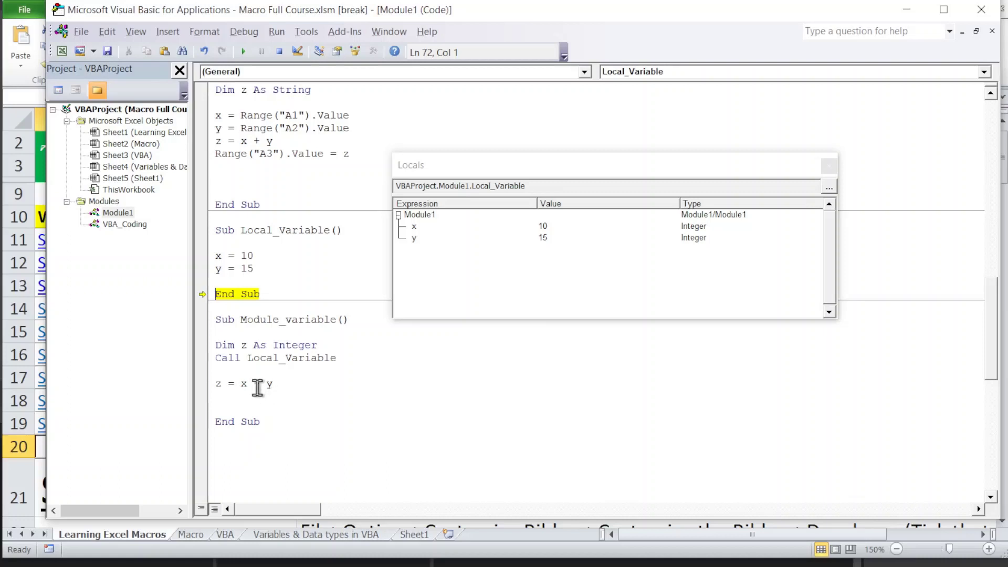
Return to Module_variable, compute z = 25, and finish the macro.
key("F8")
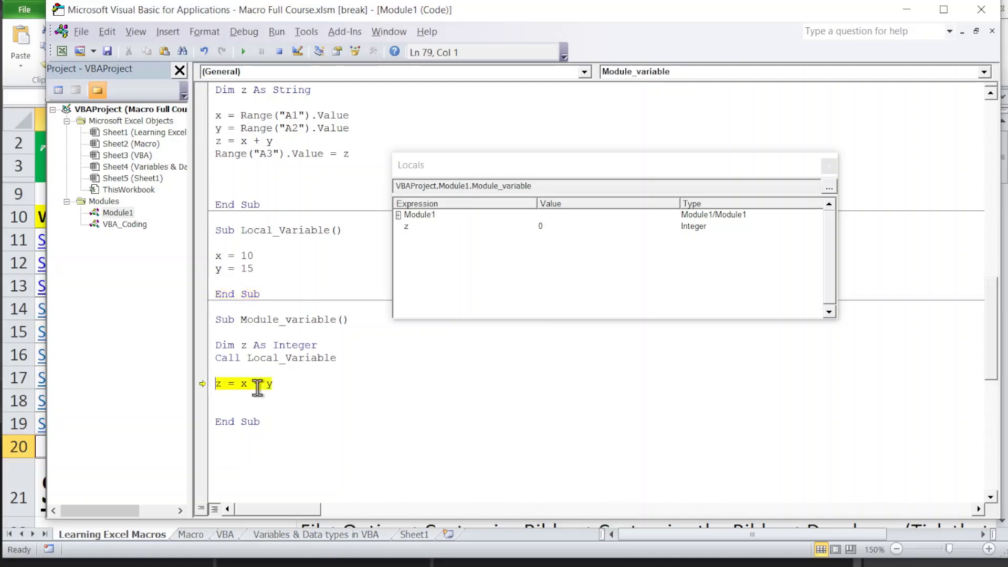
left_click(398, 215)
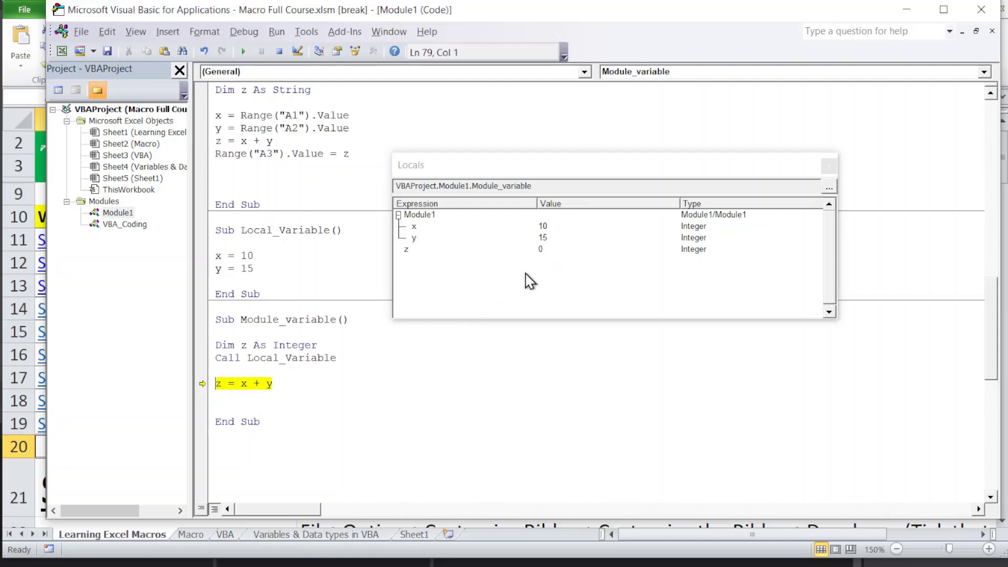
key("F8")
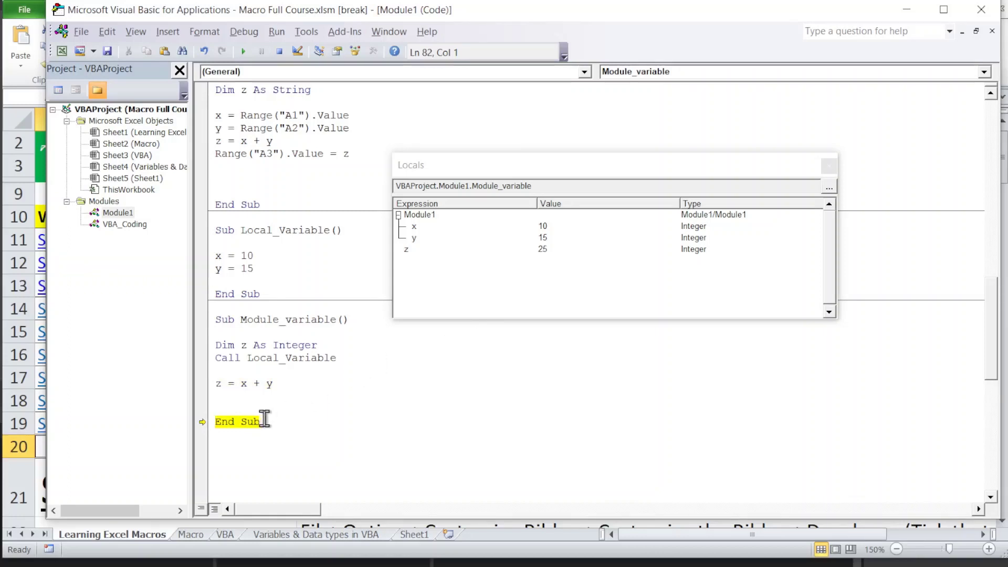
key("F8")
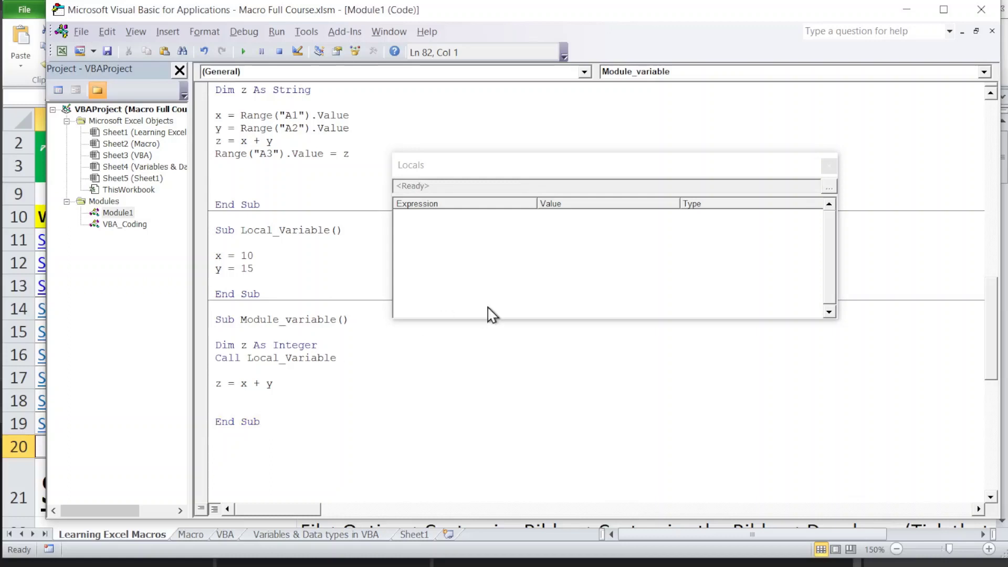
Close Locals, scroll up to Module1's Dim x and Dim y declarations, then click inside Local_Variable.
left_click(828, 166)
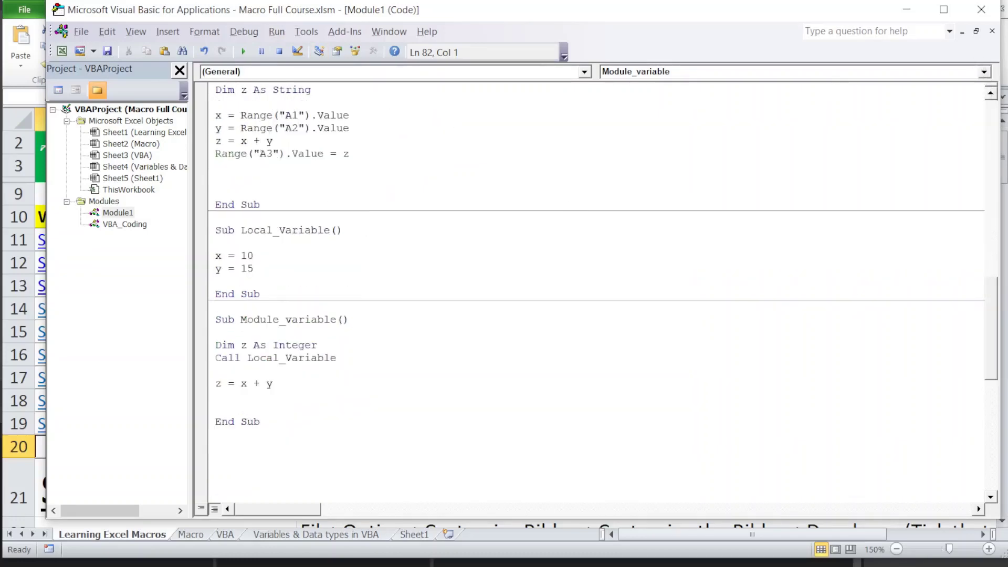
left_click_drag(996, 315, 956, 95)
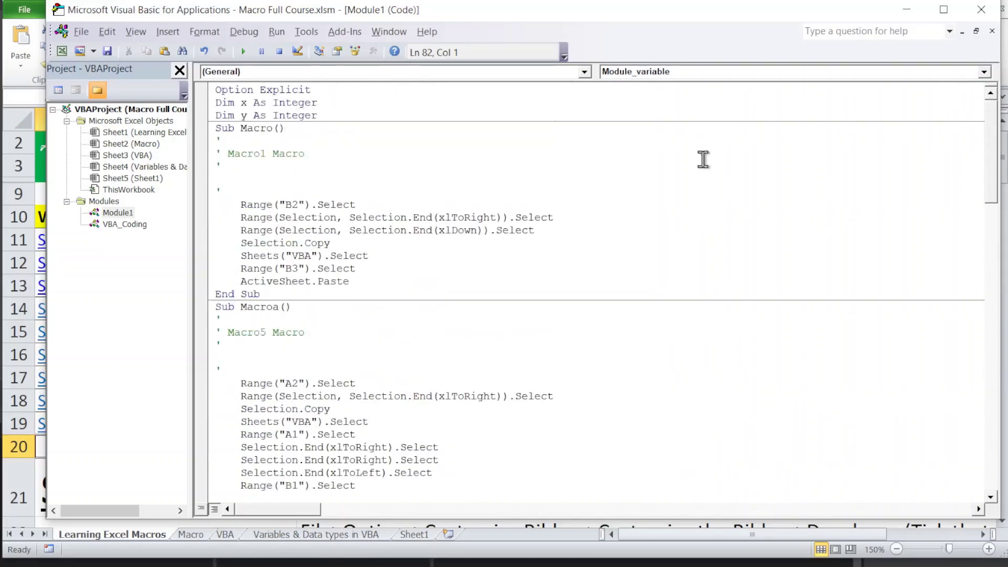
mouse_move(996, 157)
left_mouse_down()
mouse_move(1001, 352)
mouse_move(996, 332)
left_mouse_up()
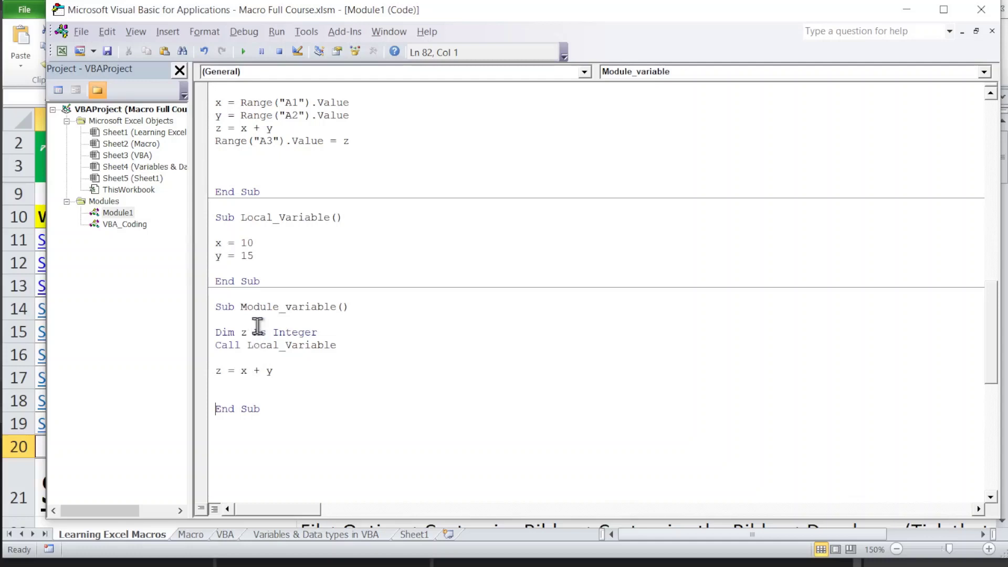
left_click(227, 231)
Insert a new Module2 and make its code window active.
left_click(168, 31)
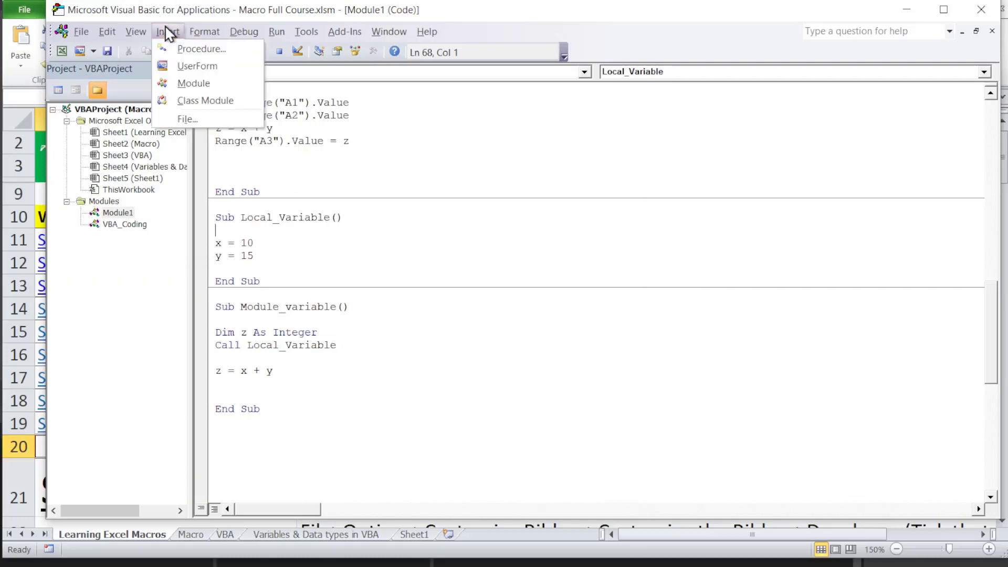
left_click(192, 83)
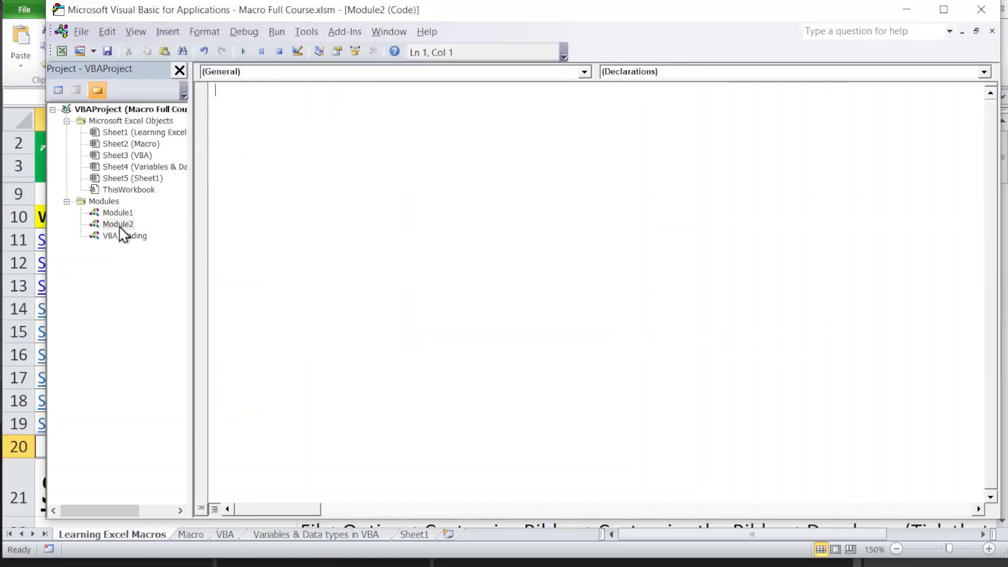
left_click(120, 227)
left_click(233, 103)
Type the 'Sum Glabal_Public' line in Module2.
type("Su")
type("m")
type(" GLo")
type("bal")
key("BackSpace")
key("BackSpace")
key("BackSpace")
key("BackSpace")
key("BackSpace")
type("bal_Public")
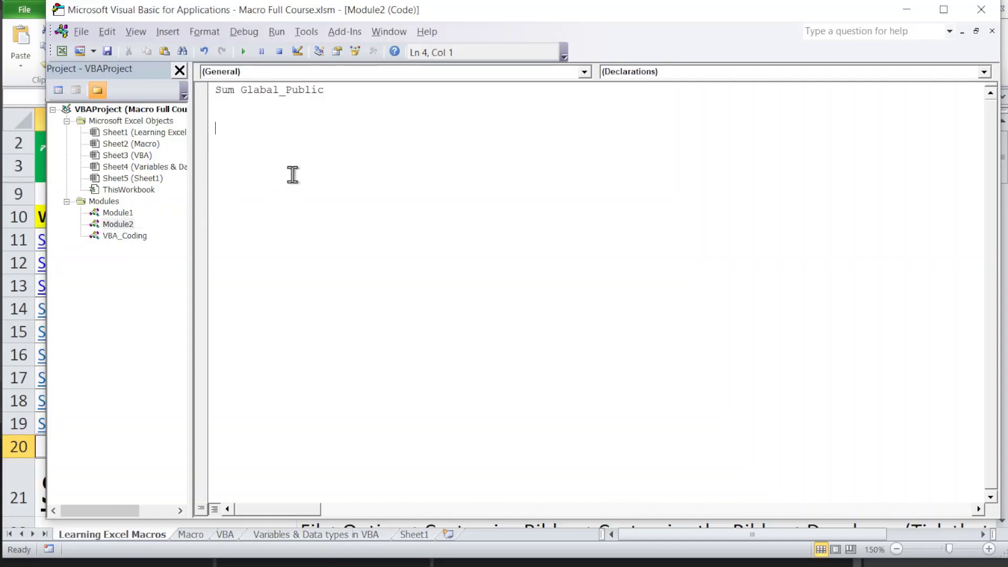
type("a")
key("BackSpace")
Add Dim a As Integer and a = x + y, with Option Explicit at the top.
type("dim a")
type(" as")
type(" inte")
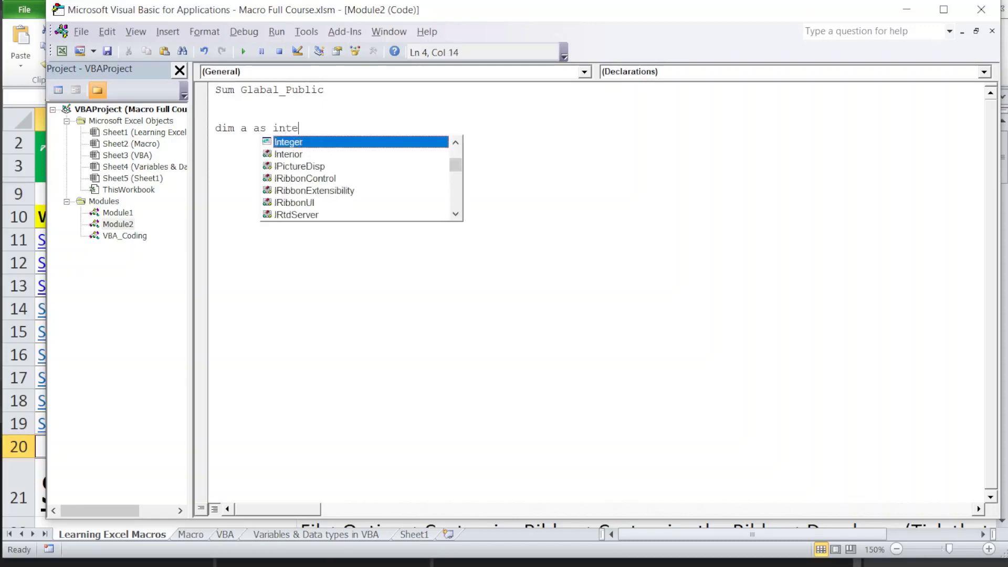
key("Tab")
key("Return")
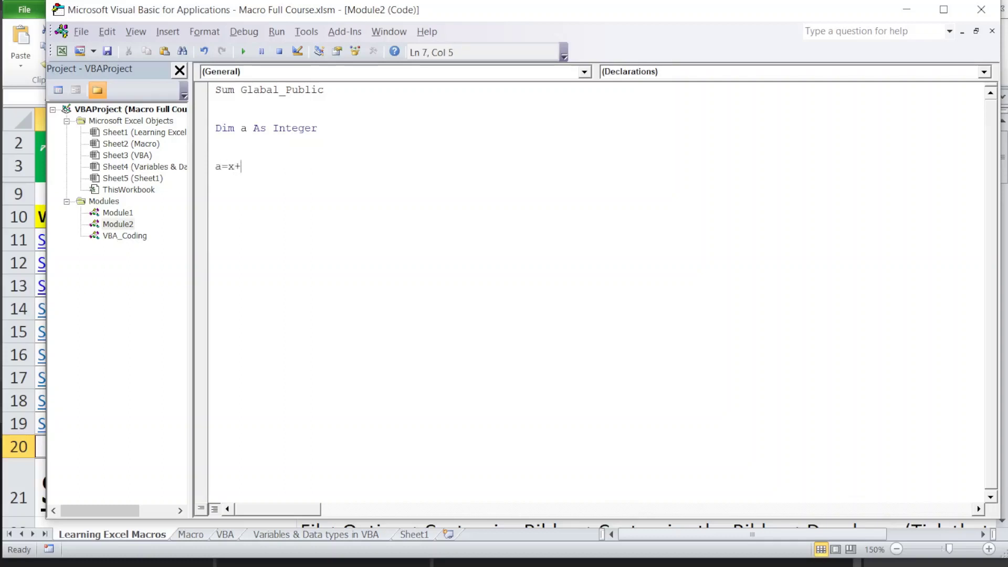
type("y")
key("Return")
key("BackSpace")
key("Return")
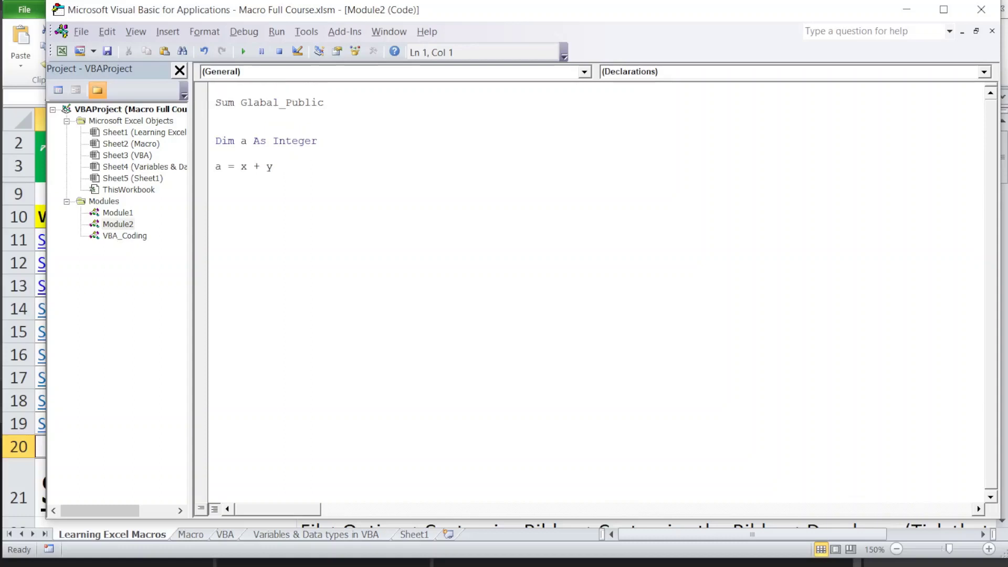
type("Opt")
type("ion expl")
type("icit")
key("Return")
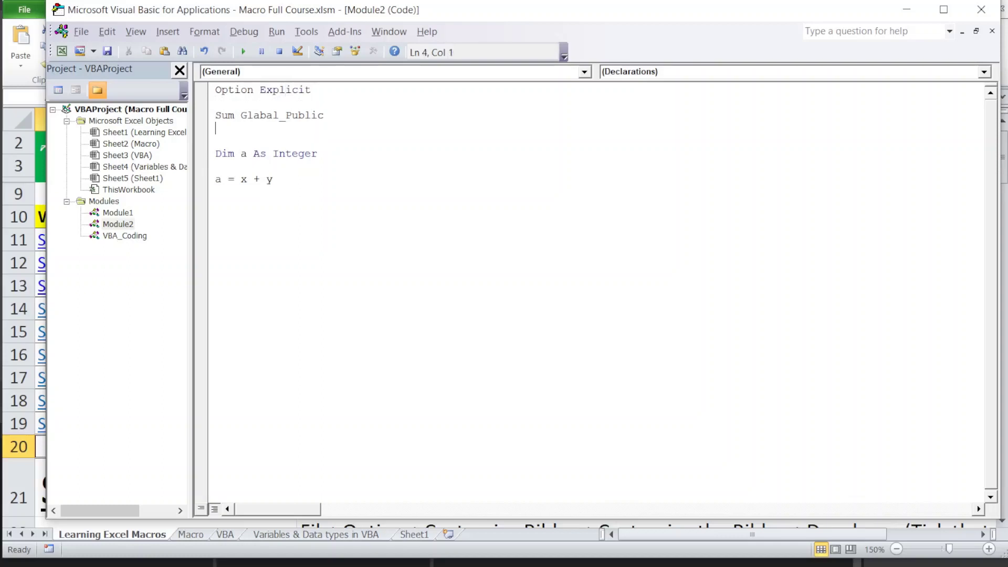
View Module1's code, then switch back to Module2's code.
left_click(118, 213)
double_click(118, 213)
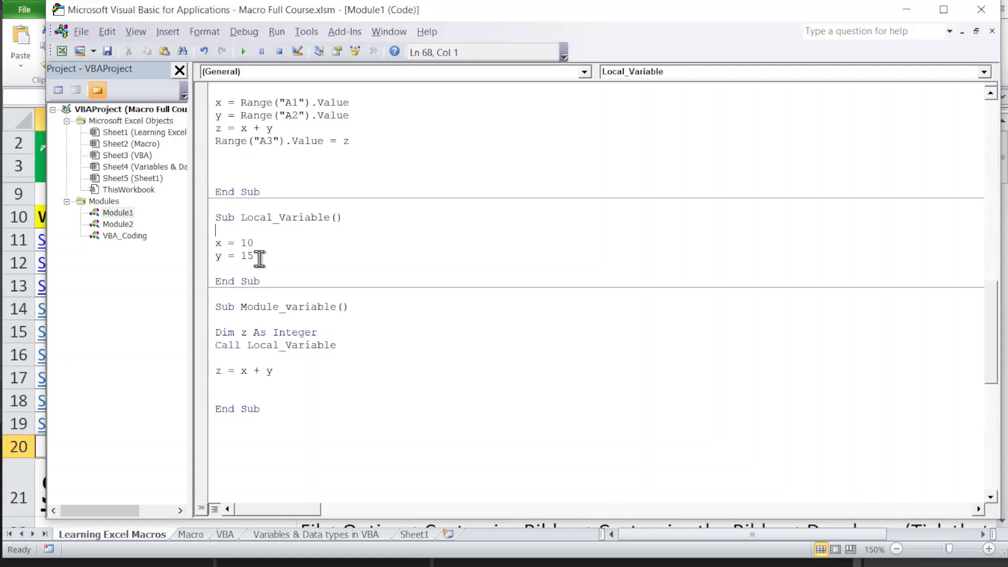
double_click(131, 226)
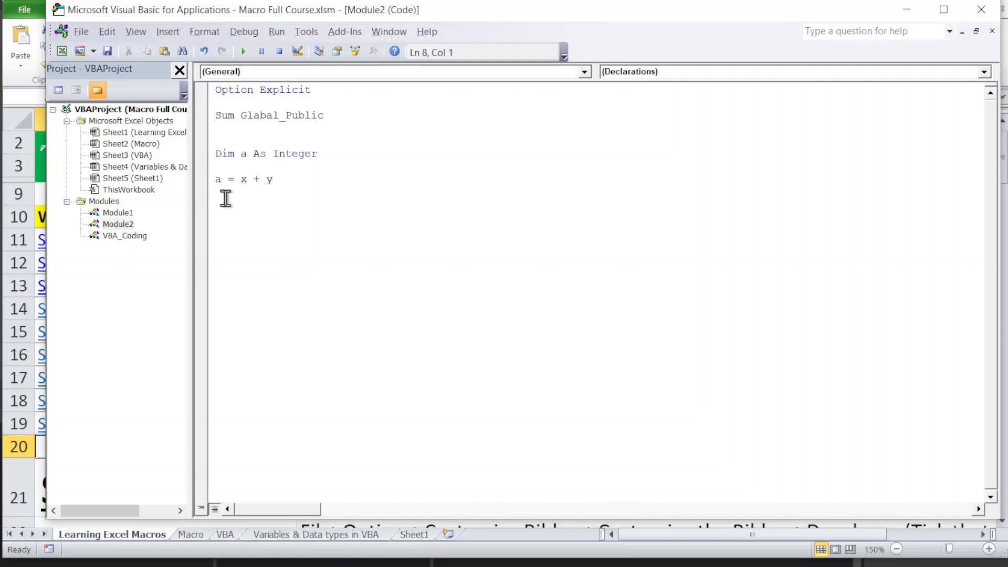
Change 'Sum' to 'Sub' so Glabal_Public becomes a procedure with End Sub.
left_click(281, 182)
key("Return")
key("Return")
left_click(216, 167)
key("BackSpace")
type("b")
key("Right")
key("Down")
key("Down")
key("Down")
key("Down")
key("Down")
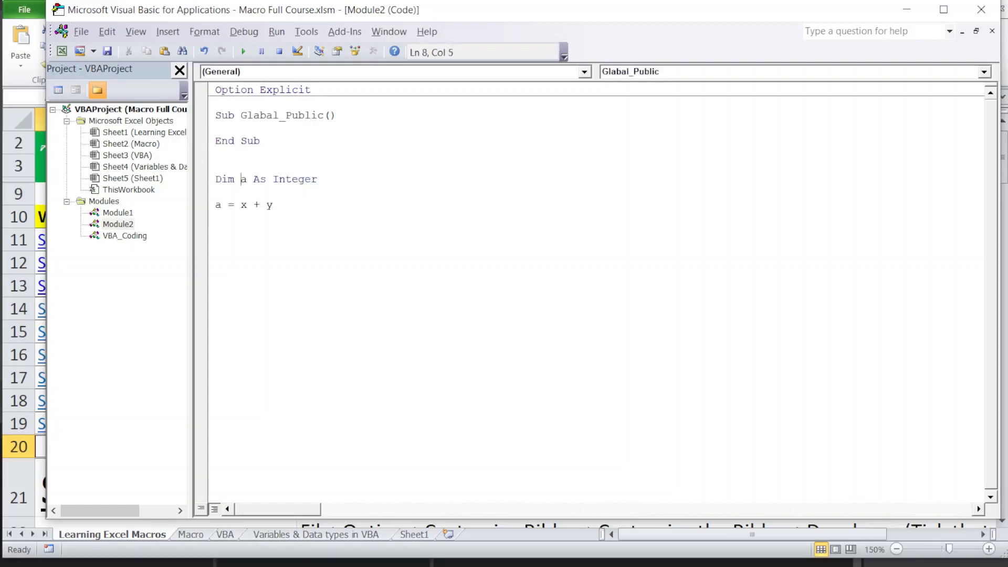
Move the Dim a As Integer and a = x + y lines inside Glabal_Public.
key("shift+Down")
key("shift+Down")
key("shift+Down")
key("shift+Down")
key("ctrl+c")
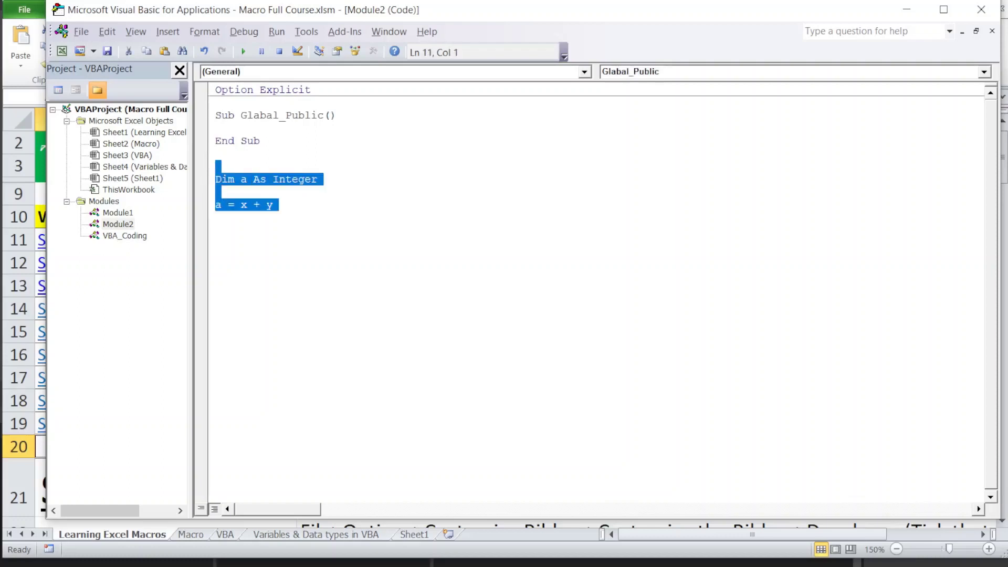
key("Delete")
key("Up")
key("Return")
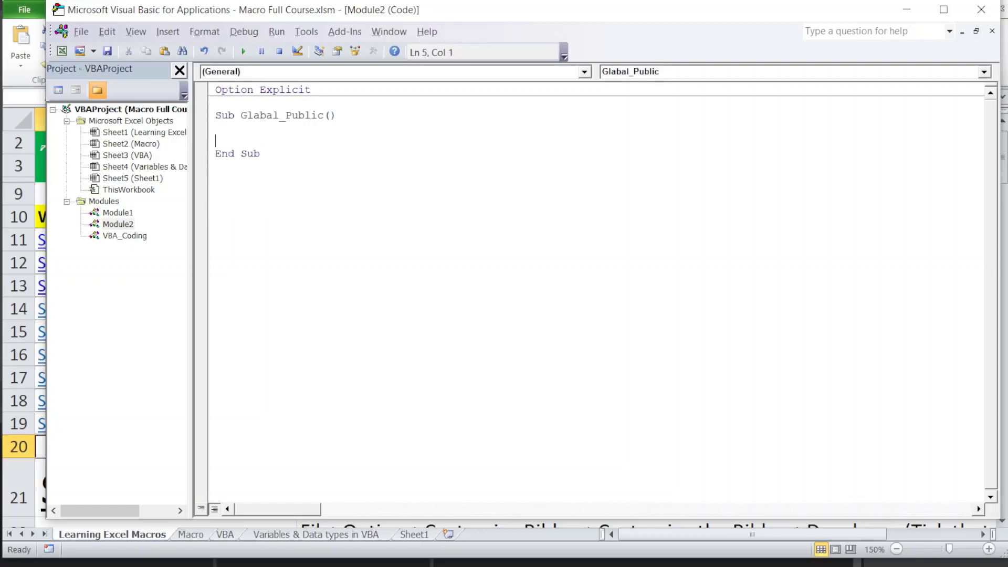
key("Up")
key("Return")
key("ctrl+v")
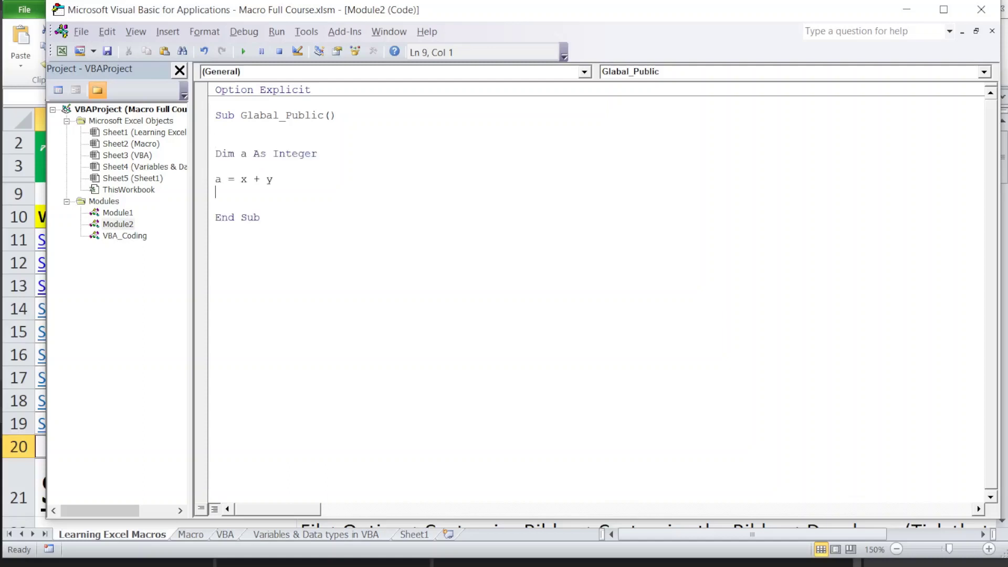
left_click(216, 204)
Run Glabal_Public, dismiss the 'Variable not defined' error on x, and reopen Module1.
key("F5")
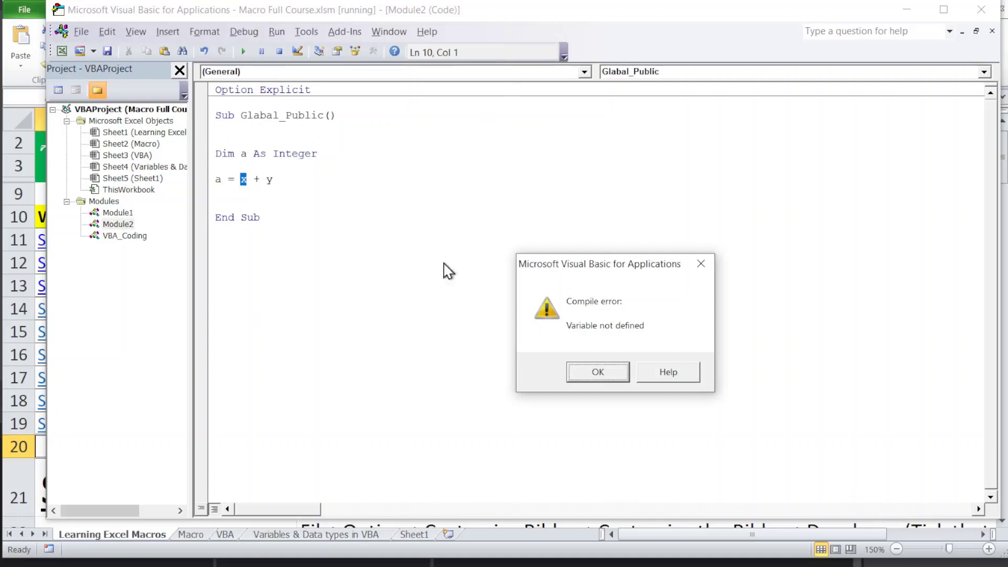
left_click(597, 373)
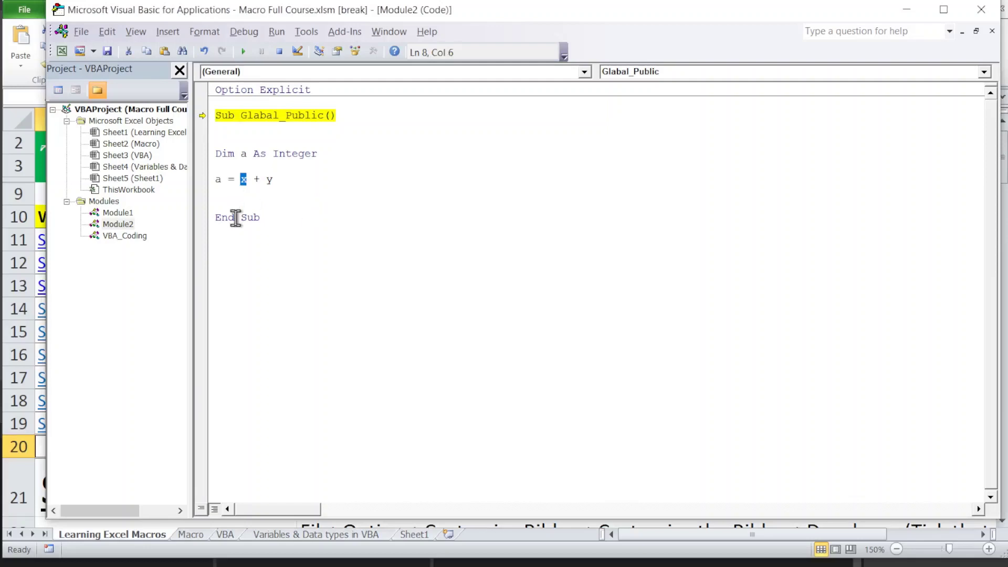
double_click(132, 213)
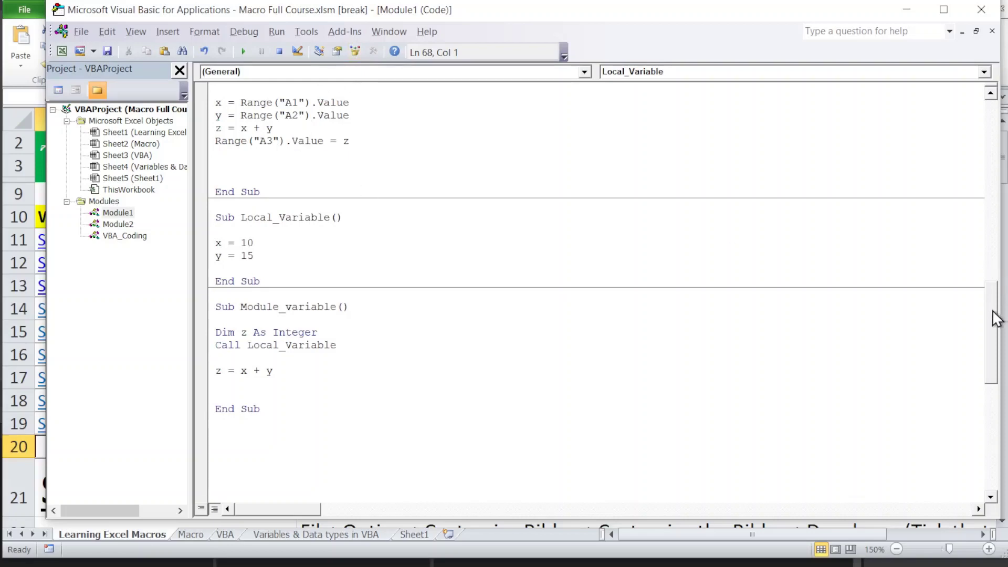
Change Module1's x and y declarations from Dim to Global, then reopen Module2's code.
left_click_drag(996, 318, 971, 100)
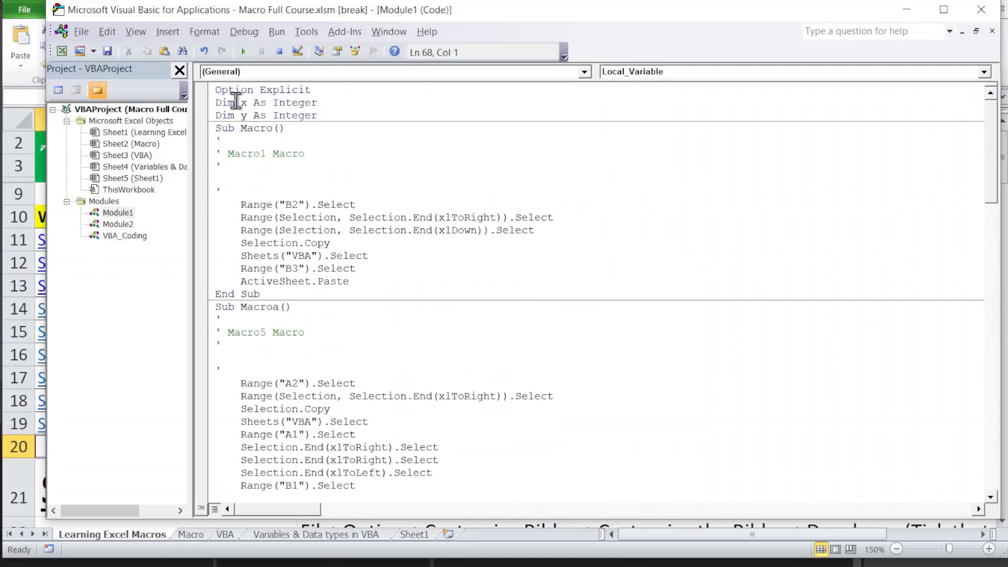
left_click(236, 101)
key("BackSpace")
key("BackSpace")
key("BackSpace")
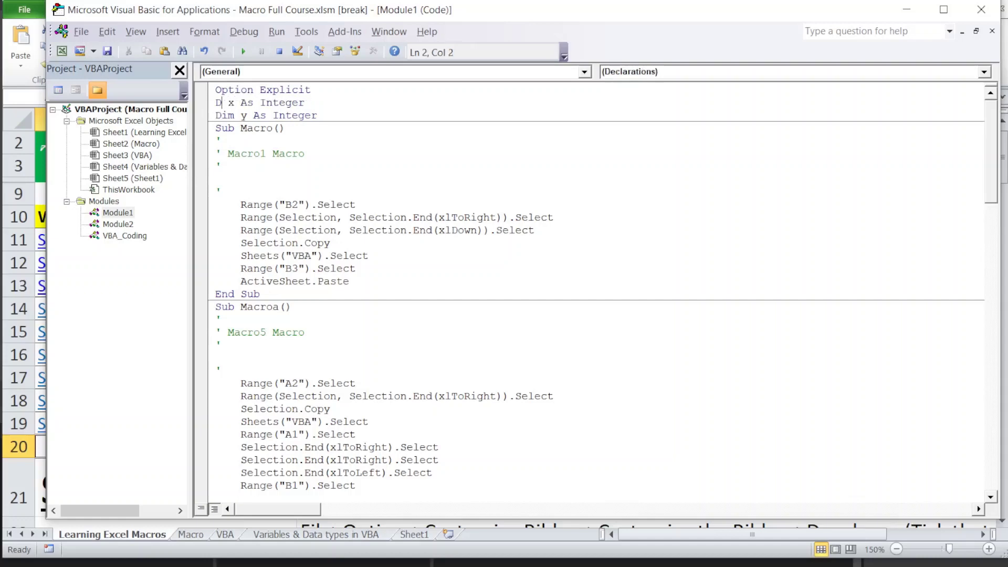
type("Glob")
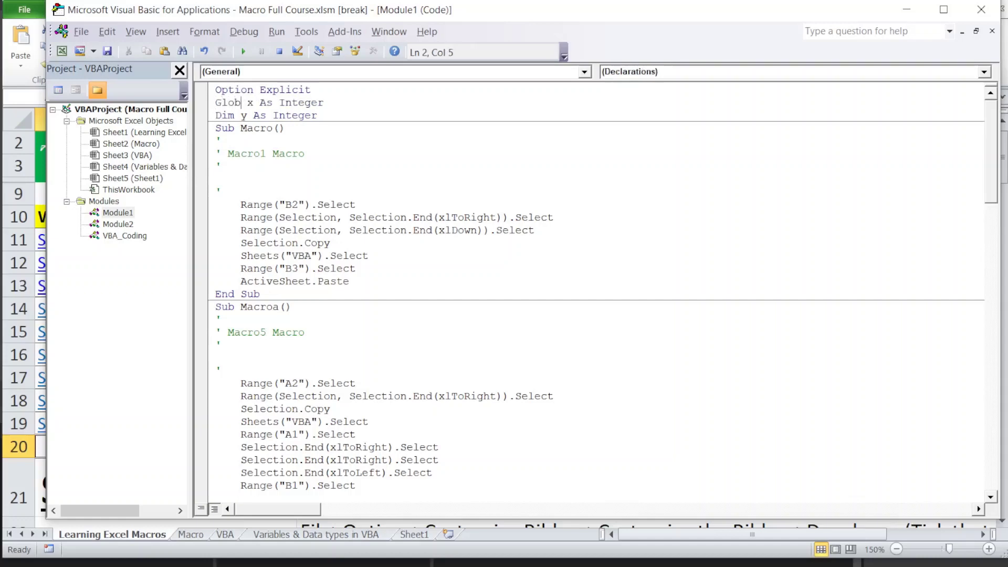
type("al")
key("Left")
key("Left")
key("Left")
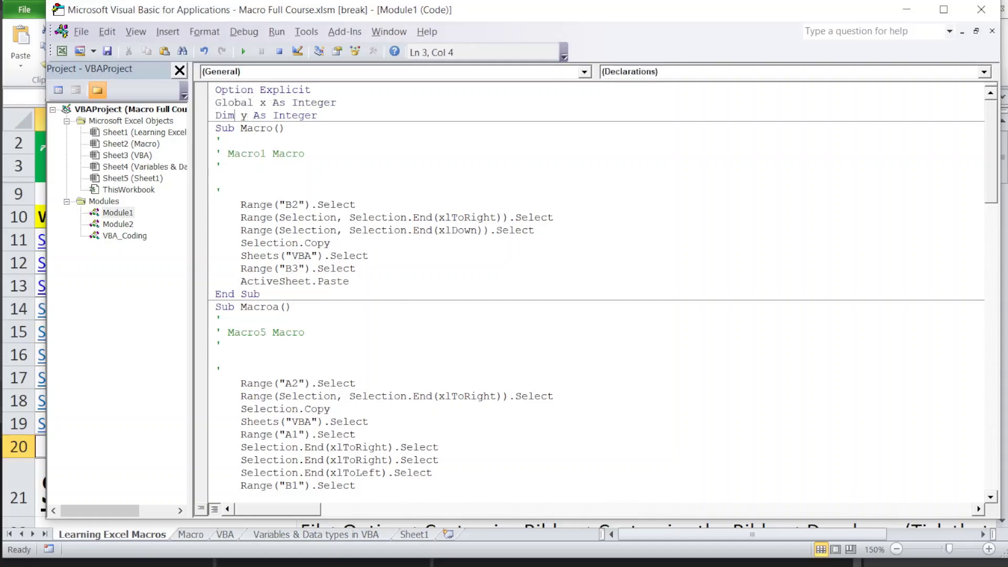
key("BackSpace")
key("BackSpace")
key("BackSpace")
type("H")
key("BackSpace")
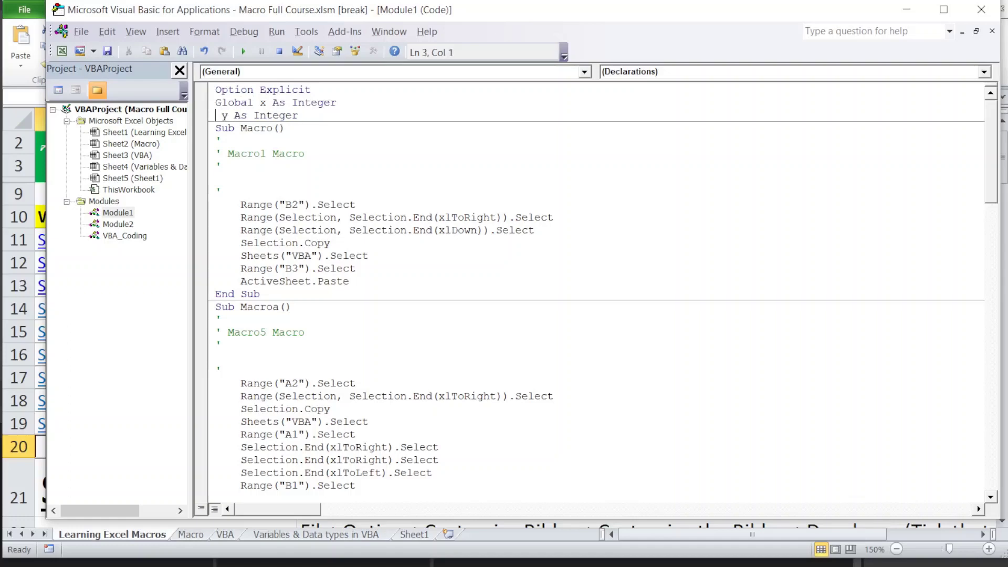
type("Global")
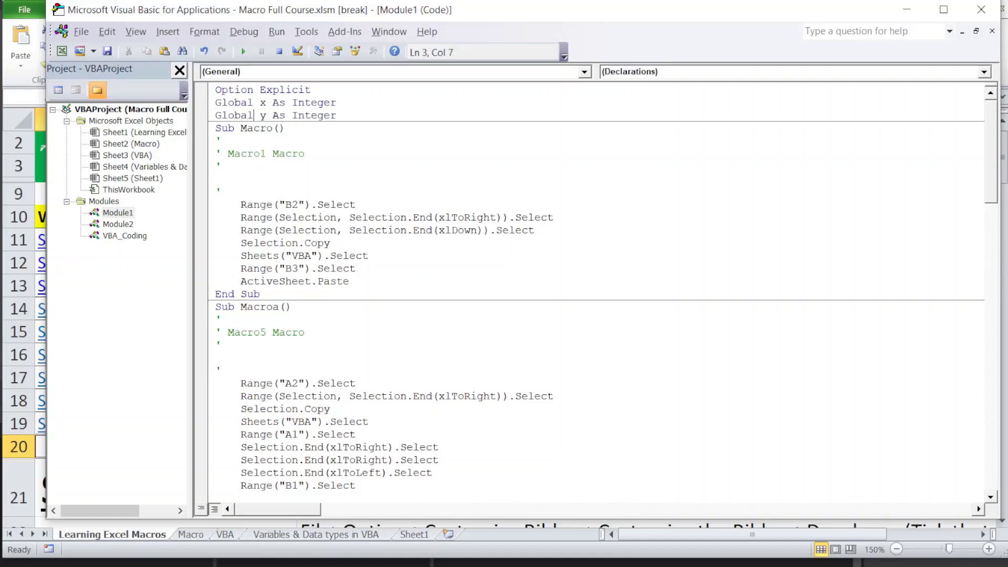
double_click(117, 224)
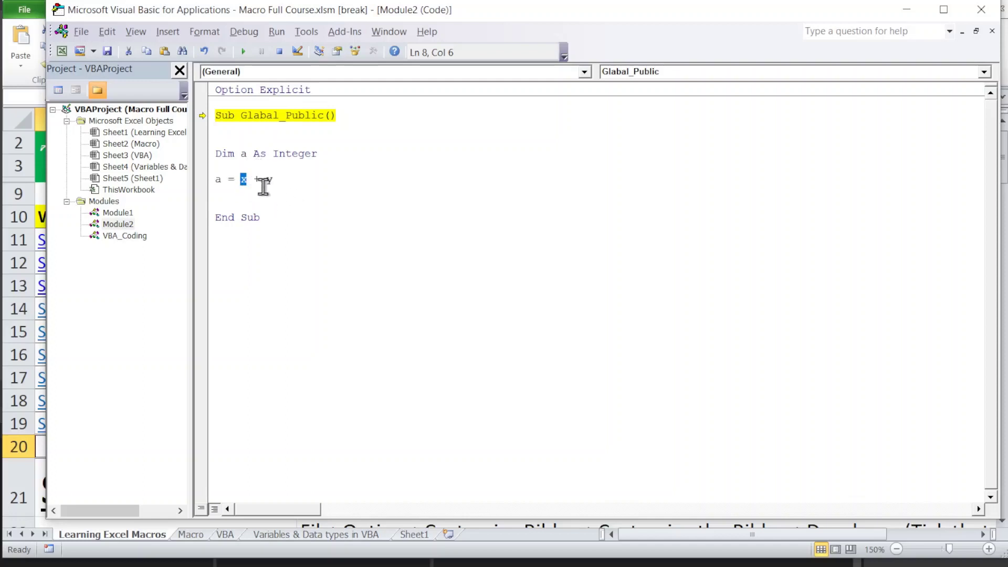
Show the Locals window and expand Module2's entries.
left_click(134, 34)
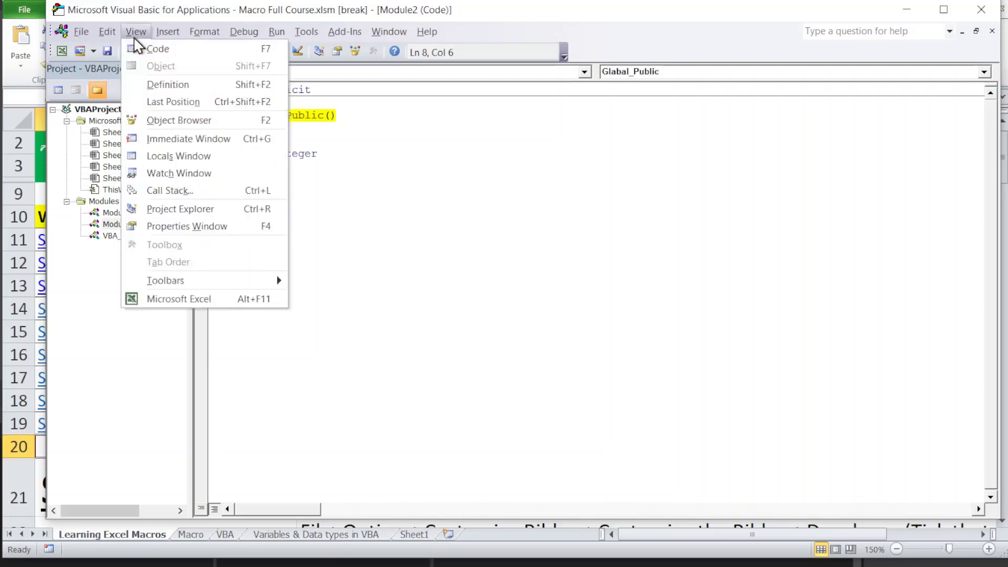
left_click(197, 156)
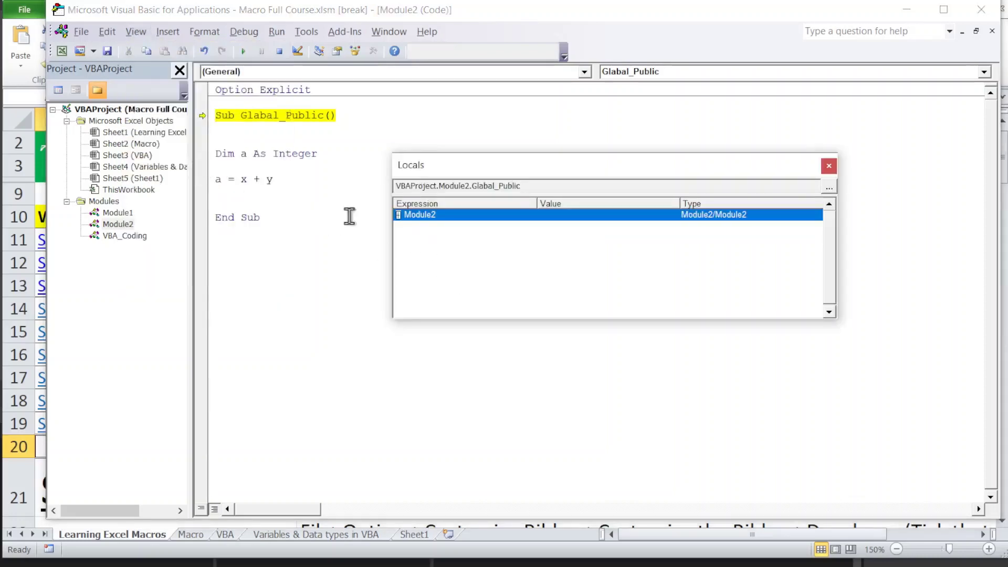
left_click(252, 128)
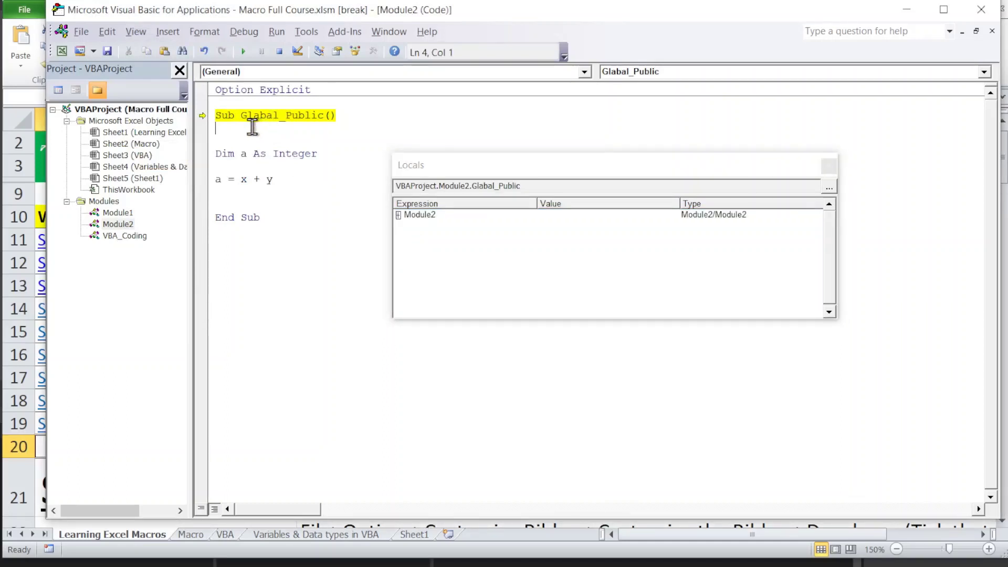
key("Up")
left_click(398, 215)
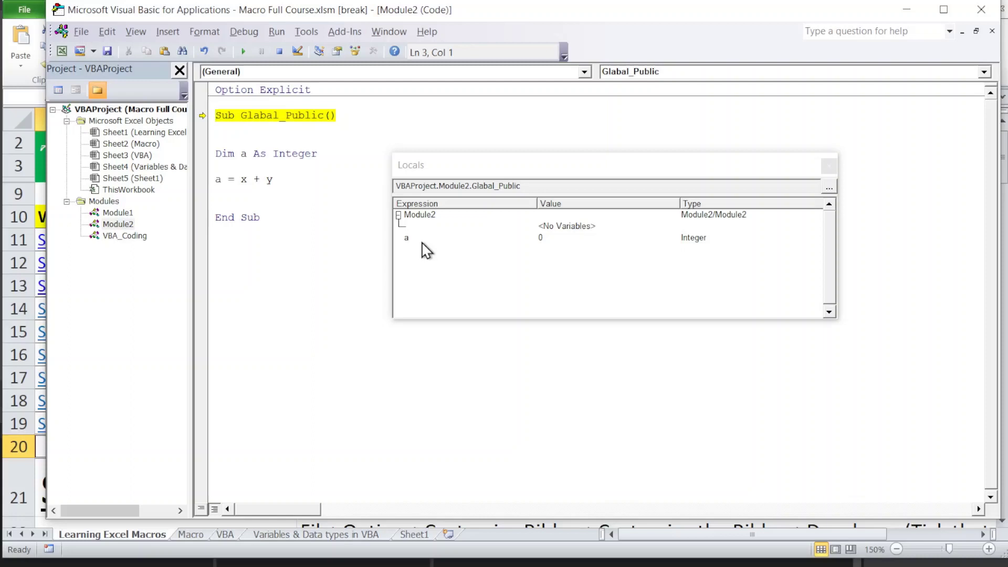
Step through Glabal_Public with F8 until it restarts, leaving a at 0.
key("F8")
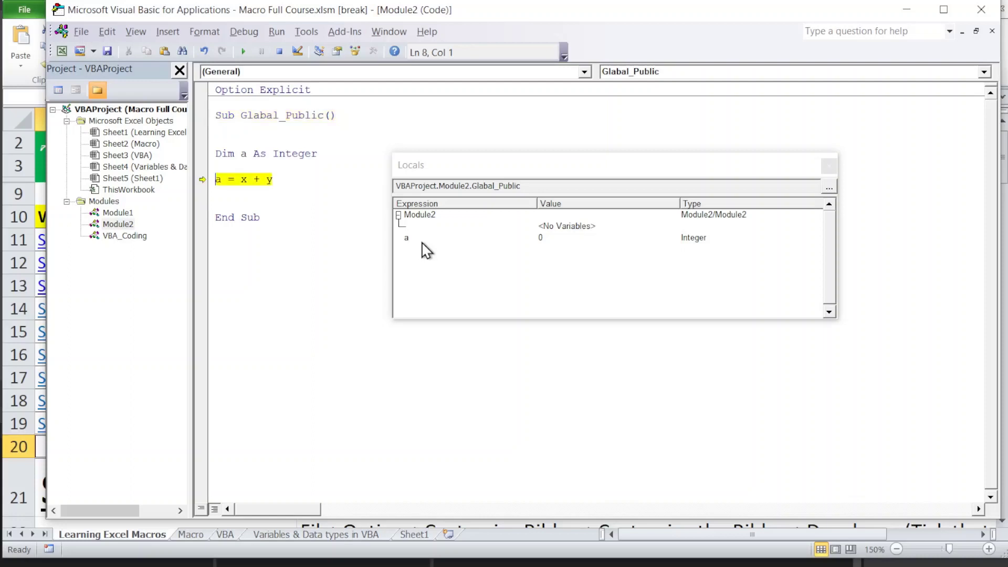
key("F8")
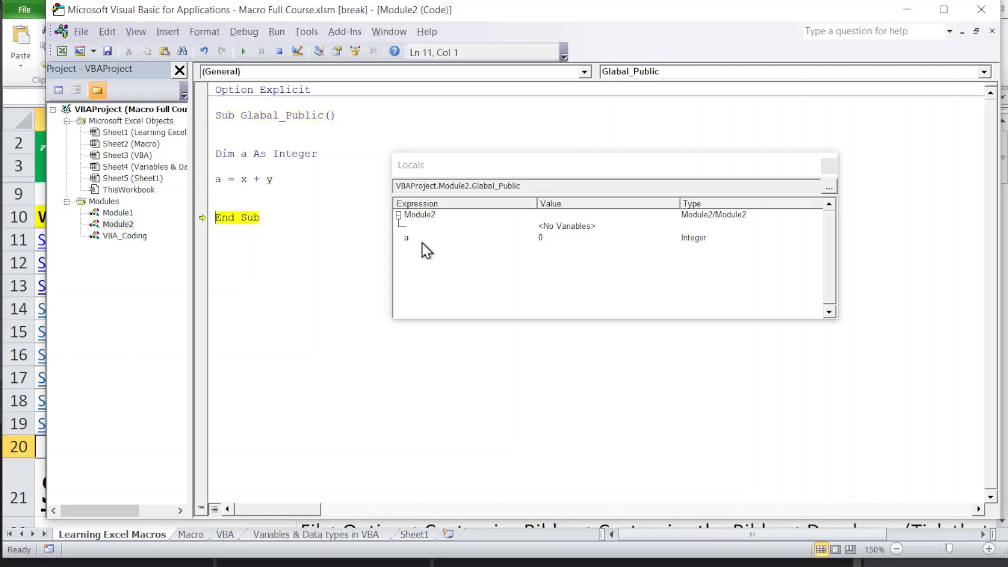
key("F8")
key("F8")
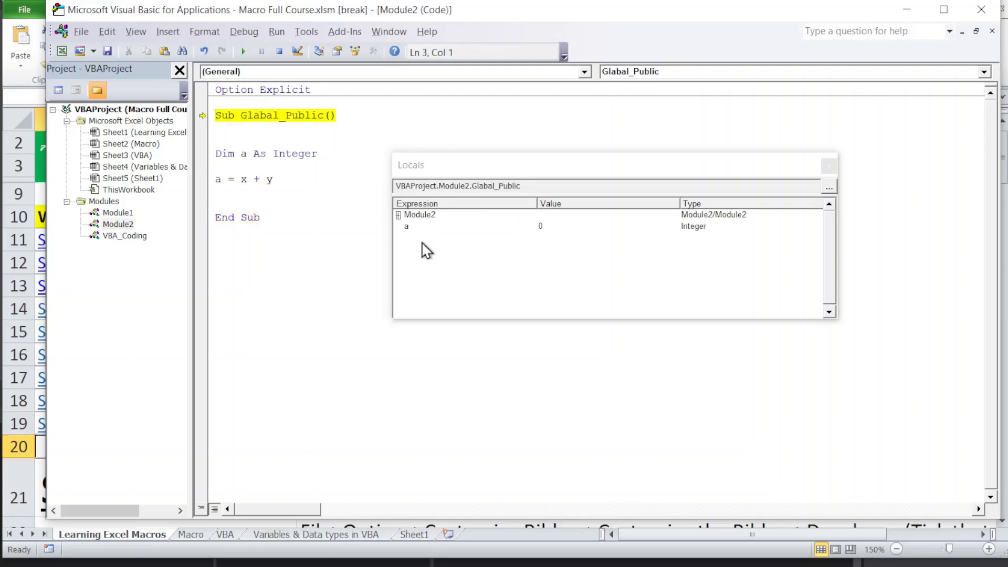
Insert a 'Call Local_Variable' line above Dim a As Integer, then step onto it with F8.
left_click(398, 214)
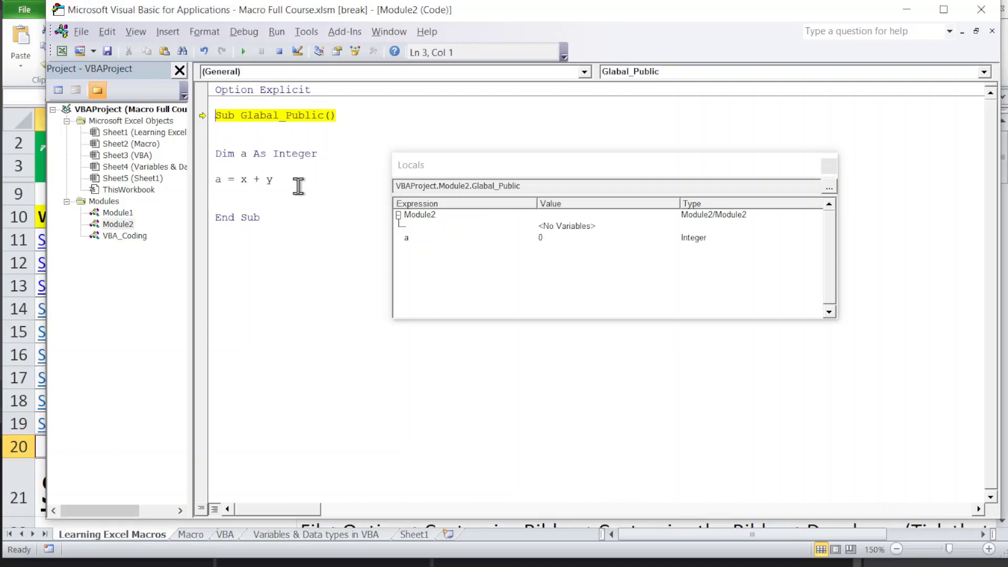
left_click(223, 140)
type("C")
type("all ")
type("local_")
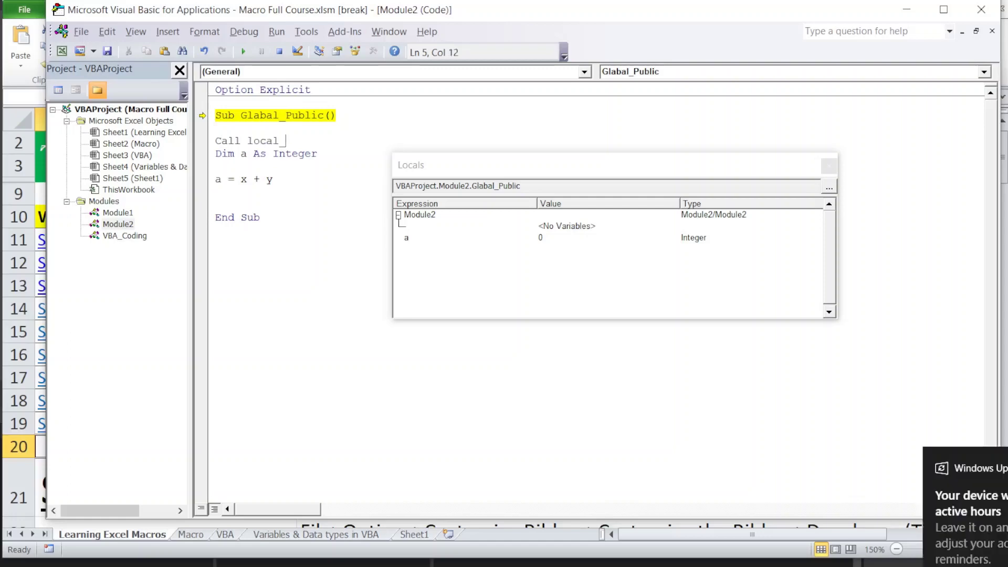
type(" vari")
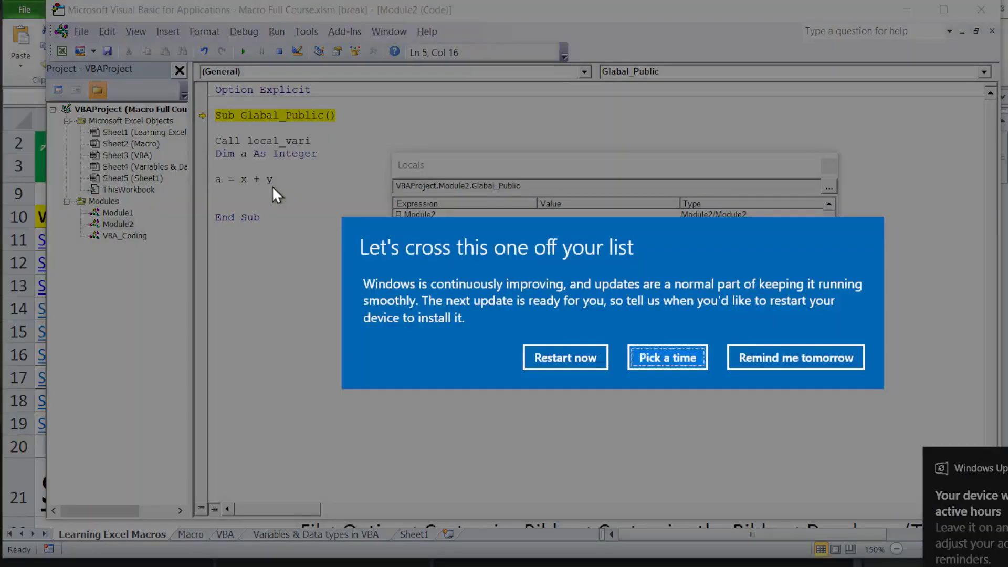
left_click(698, 351)
type("abl")
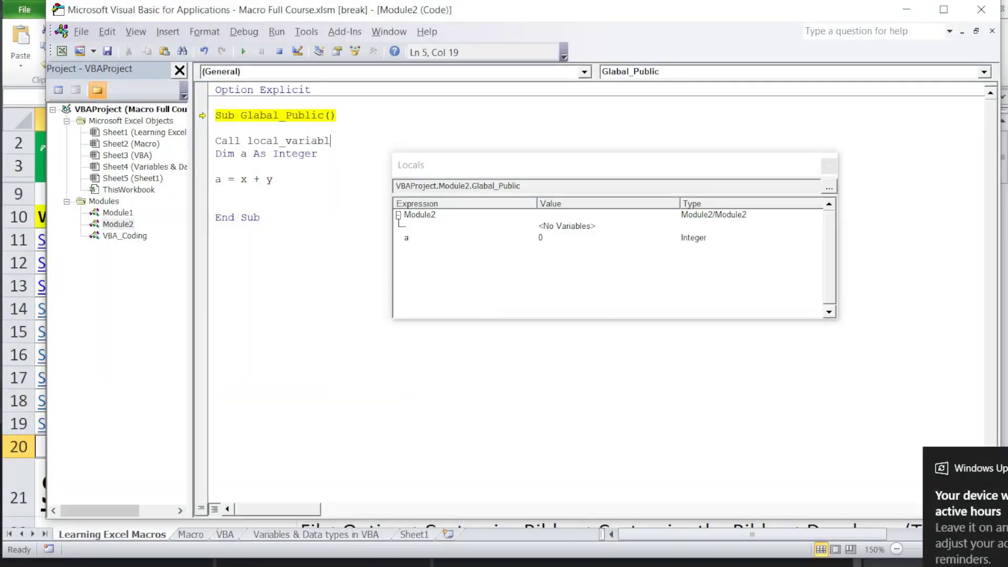
type("e")
key("Return")
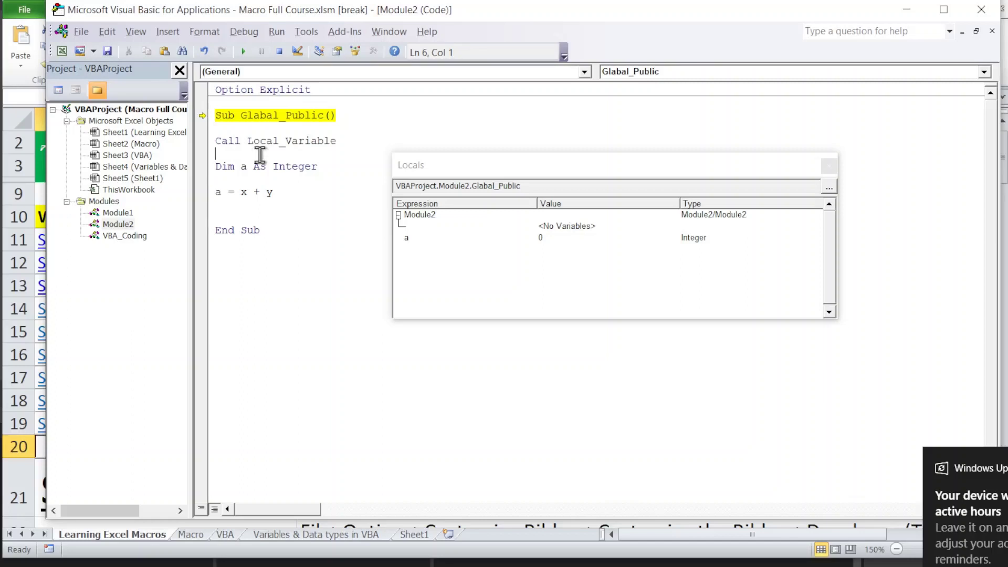
key("F8")
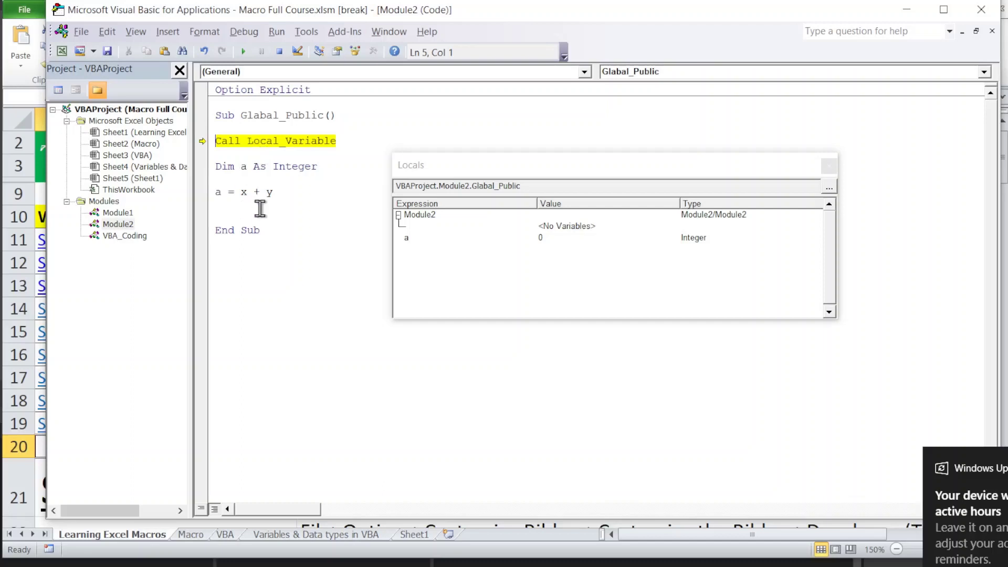
Step into Local_Variable in Module1, setting x to 10 and y to 15.
key("F8")
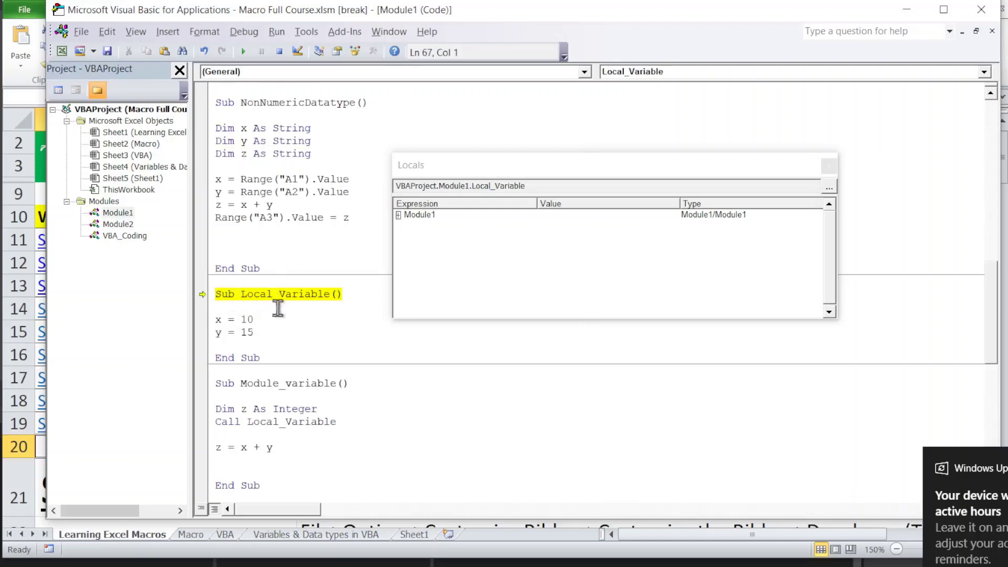
left_click(398, 215)
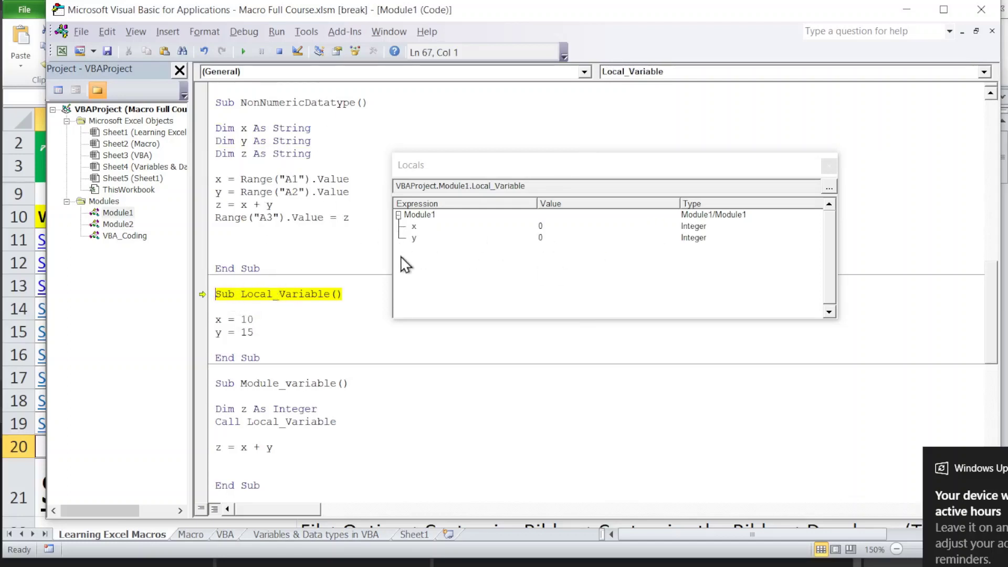
key("F8")
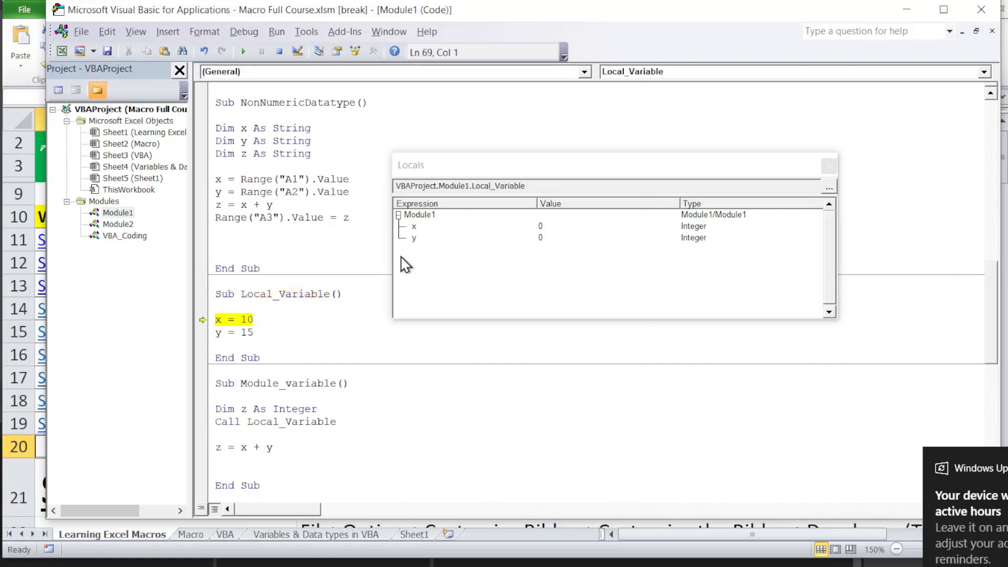
key("F8")
key("F8")
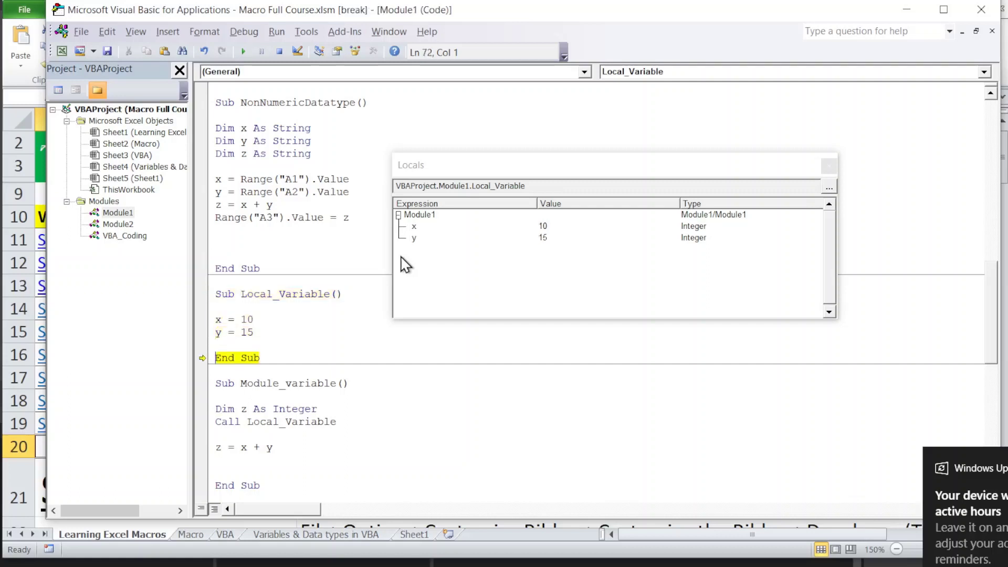
key("F8")
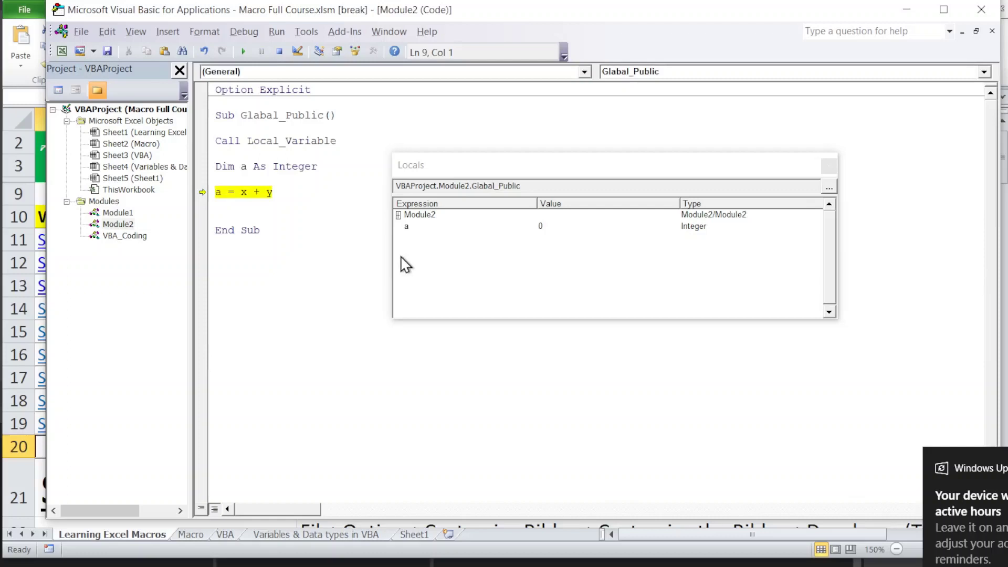
Step back to Glabal_Public so a = x + y gives 25, then close Locals.
left_click(398, 214)
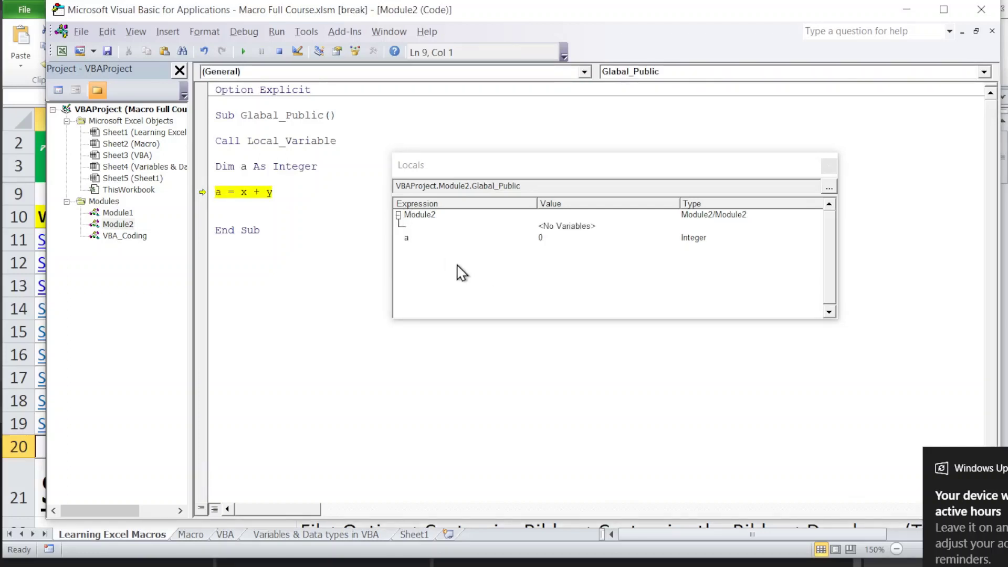
key("F8")
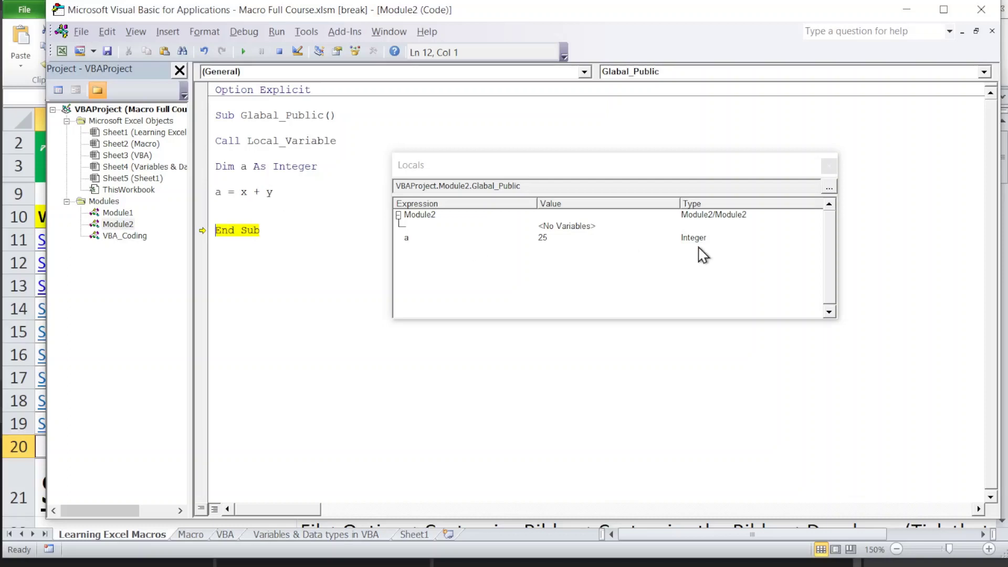
left_click(828, 167)
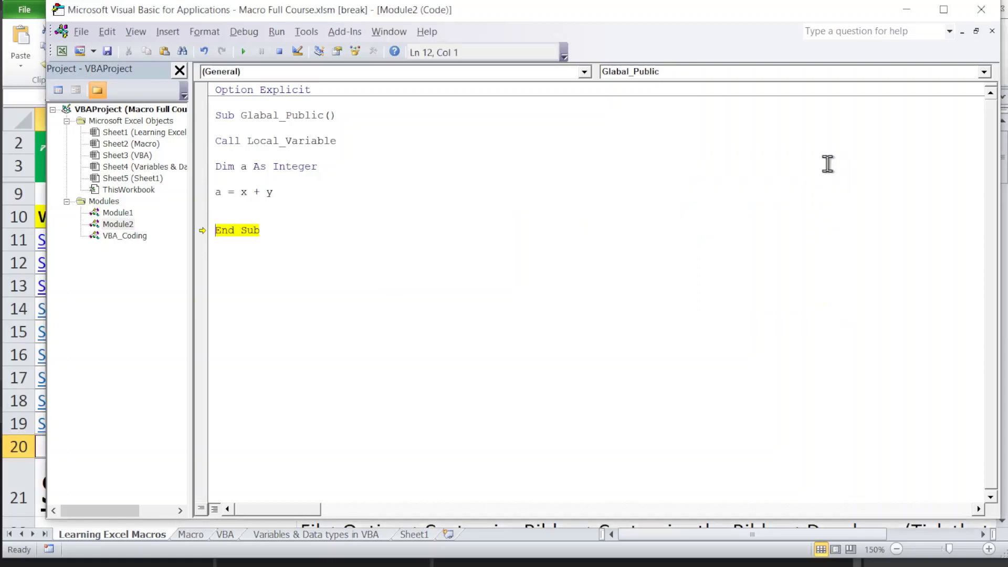
Remove the Option Explicit statement from Module2 and open Module1's code.
left_click(324, 90)
key("BackSpace")
key("BackSpace")
key("BackSpace")
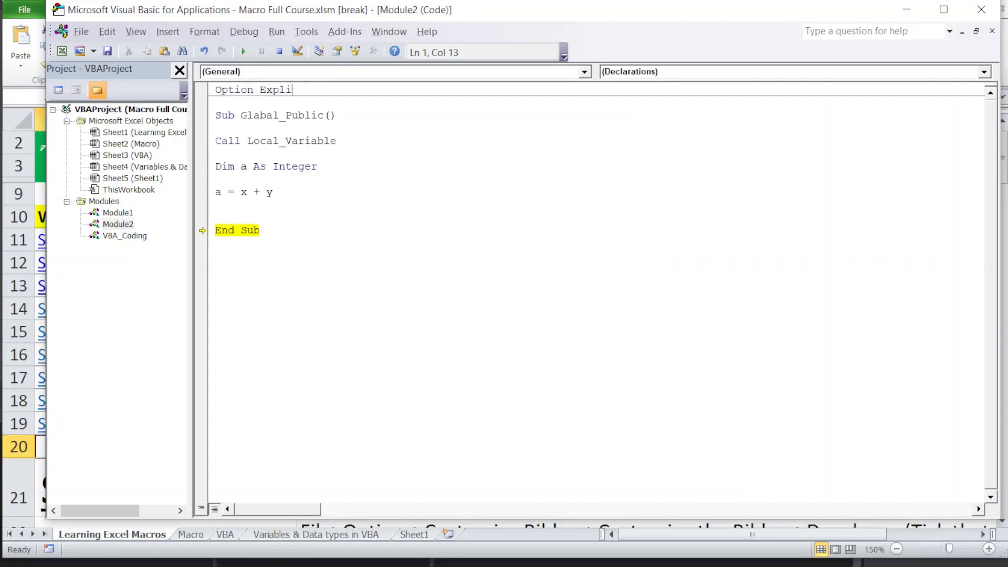
key("BackSpace")
key("BackSpace")
key("BackSpace")
key("BackSpace")
key("BackSpace")
key("BackSpace")
key("BackSpace")
double_click(124, 213)
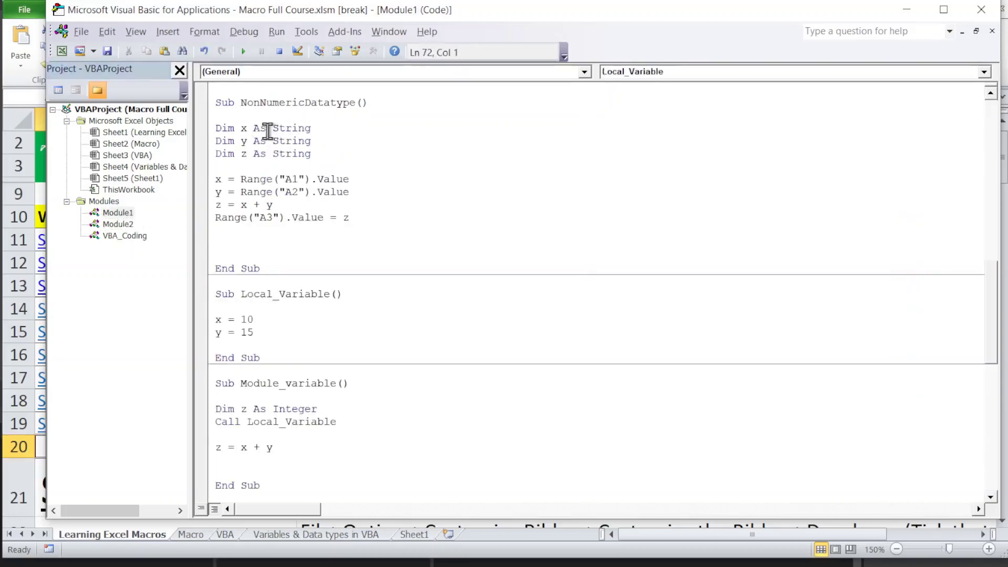
left_click(644, 242)
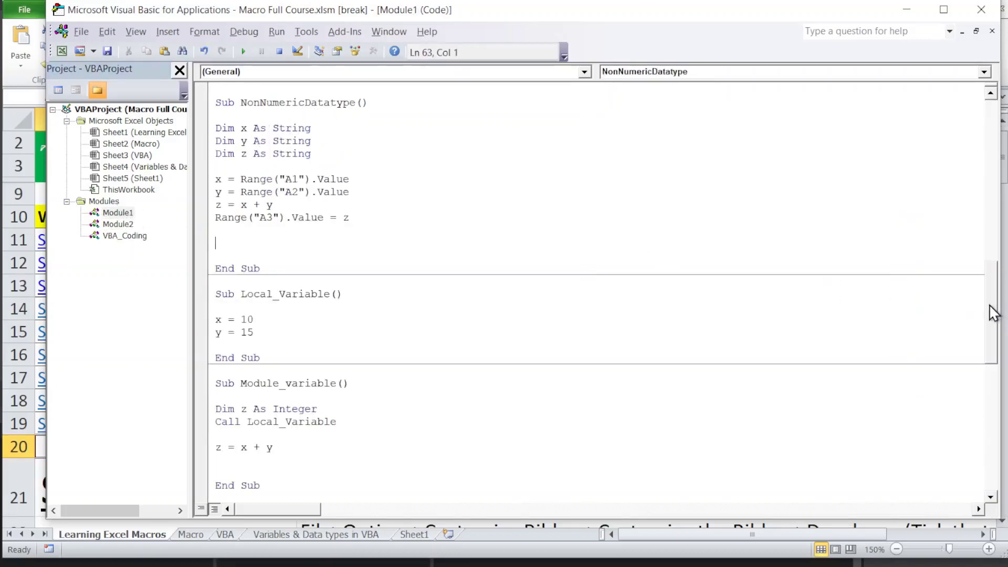
left_click_drag(996, 313, 972, 79)
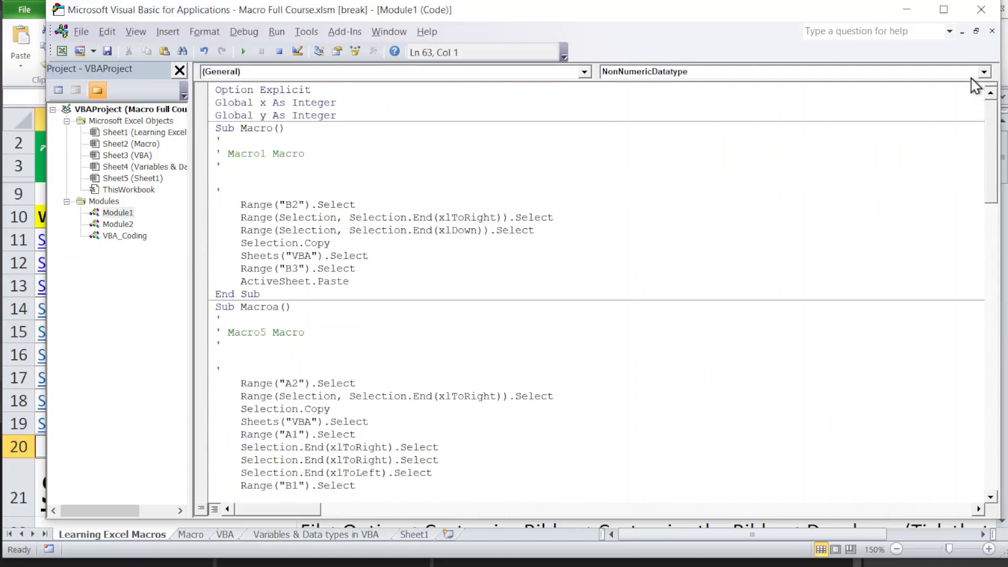
Replace Global with Dim on Module1's x and y declarations, accepting the project reset.
left_click(254, 102)
key("BackSpace")
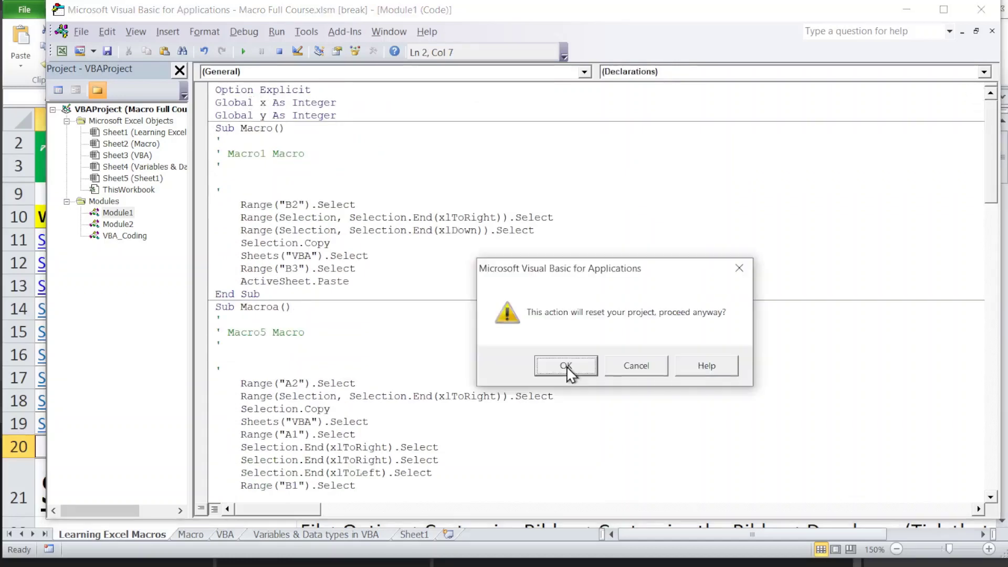
left_click(566, 367)
key("BackSpace")
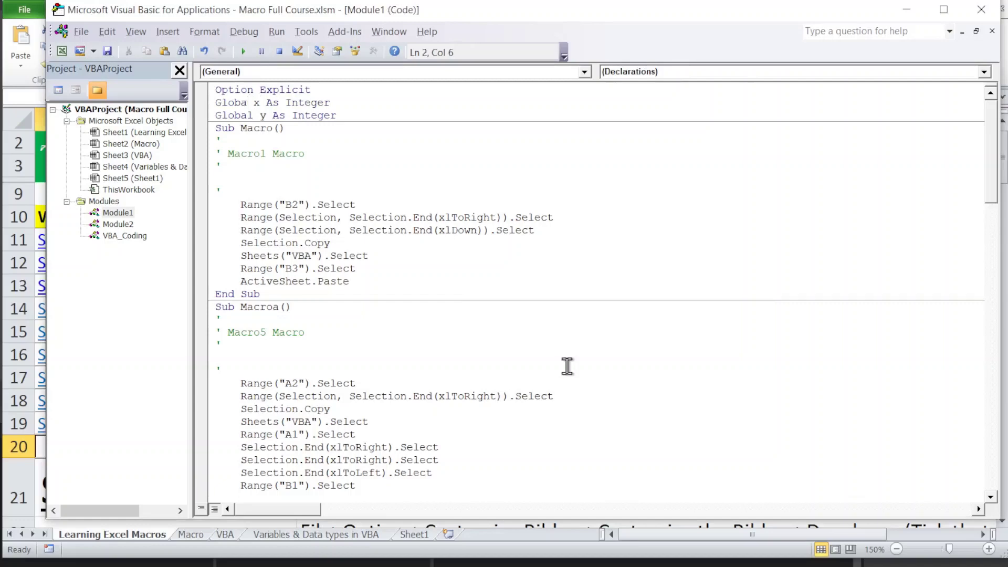
key("BackSpace")
key("BackSpace")
key("BackSpace")
key("BackSpace")
type("D")
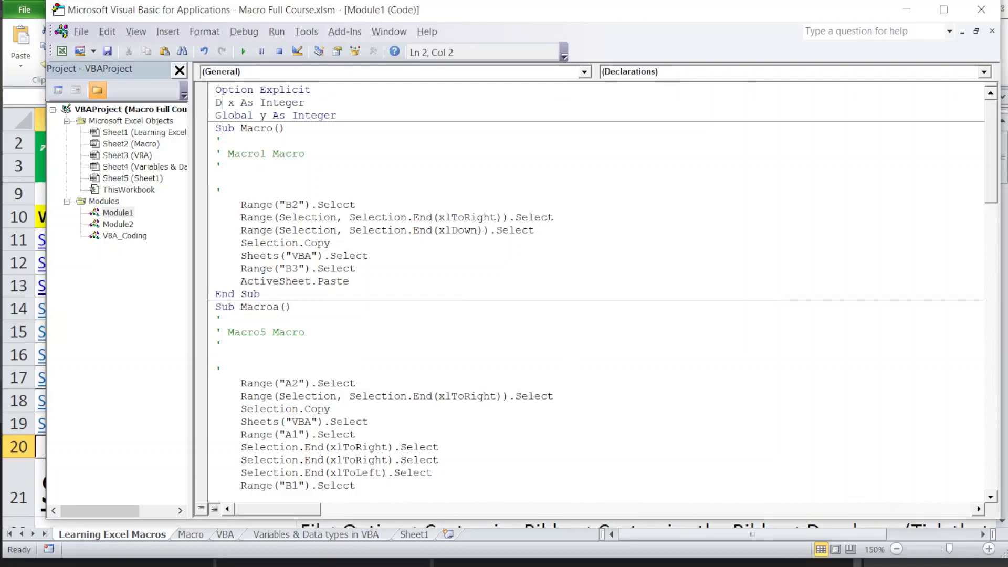
type("im")
key("Down")
key("Right")
key("Right")
key("Right")
key("BackSpace")
key("BackSpace")
key("BackSpace")
key("BackSpace")
key("BackSpace")
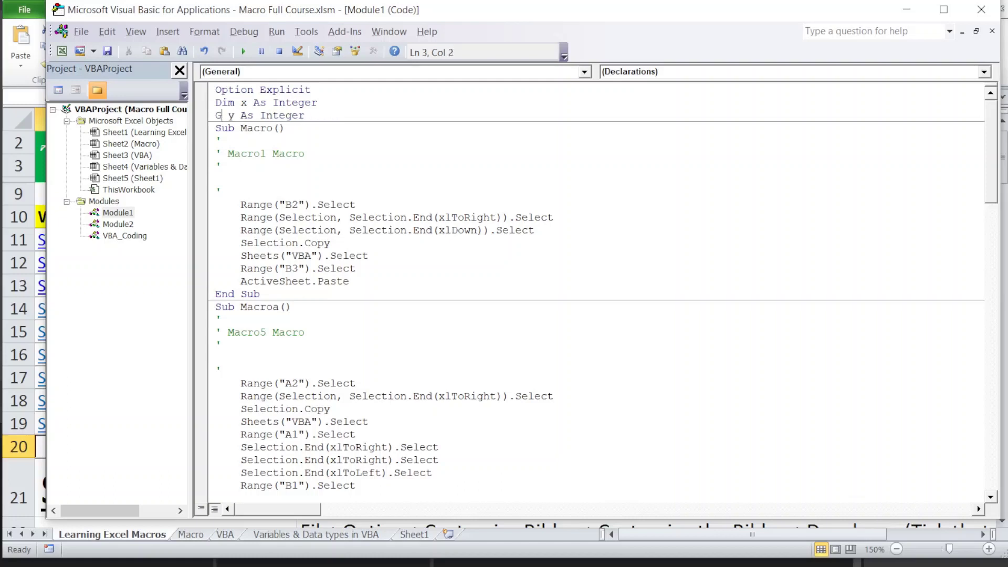
key("BackSpace")
type("Dim")
Delete the Call Local_Variable line and surrounding blank lines from Module2's Glabal_Public.
double_click(131, 225)
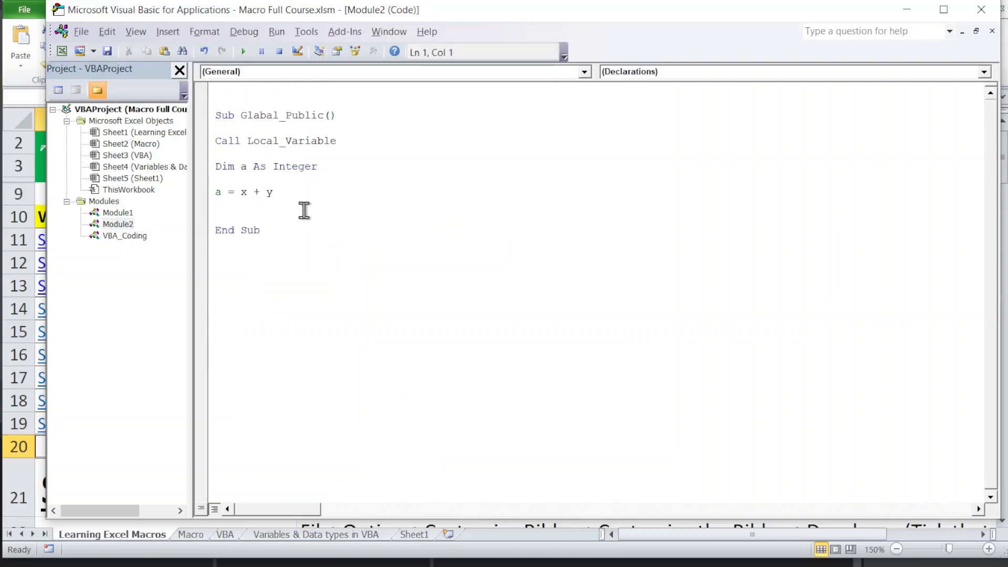
key("Down")
key("Down")
key("BackSpace")
key("BackSpace")
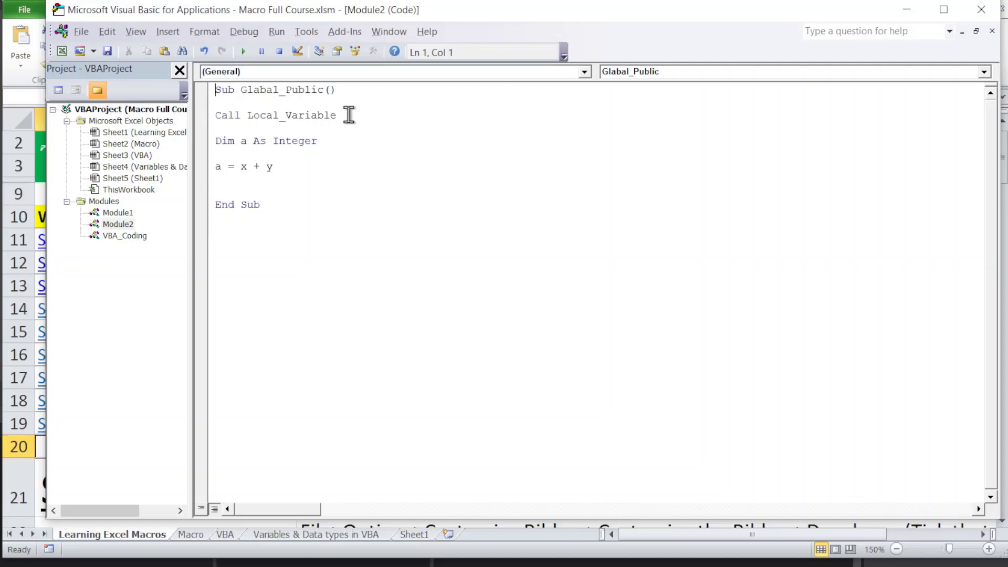
left_click_drag(337, 115, 212, 116)
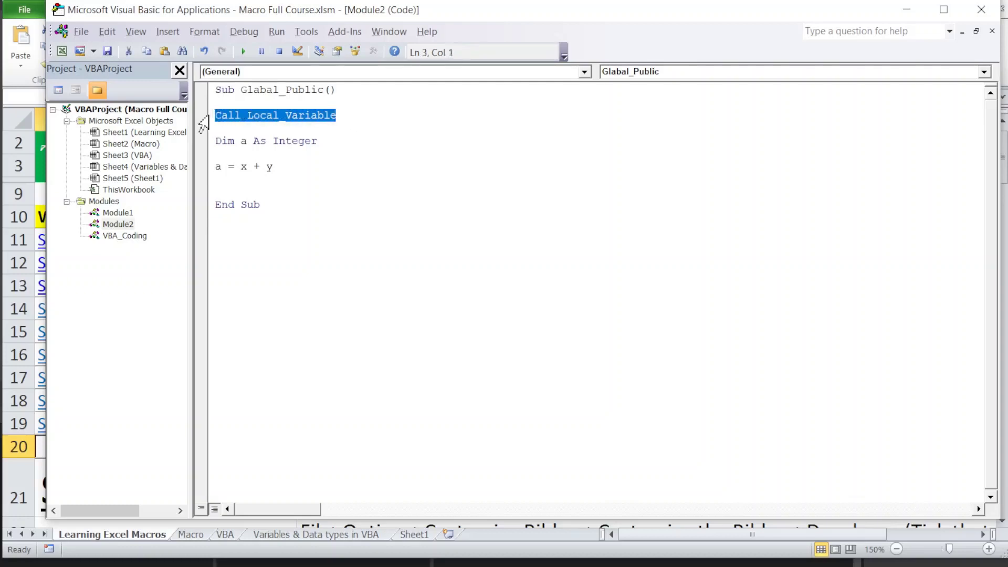
key("Delete")
key("Down")
key("BackSpace")
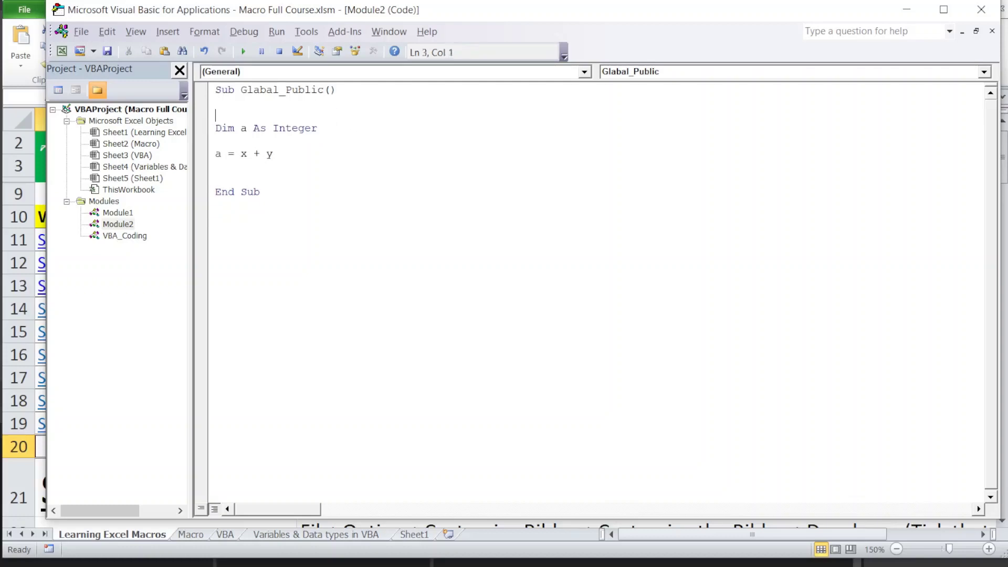
key("BackSpace")
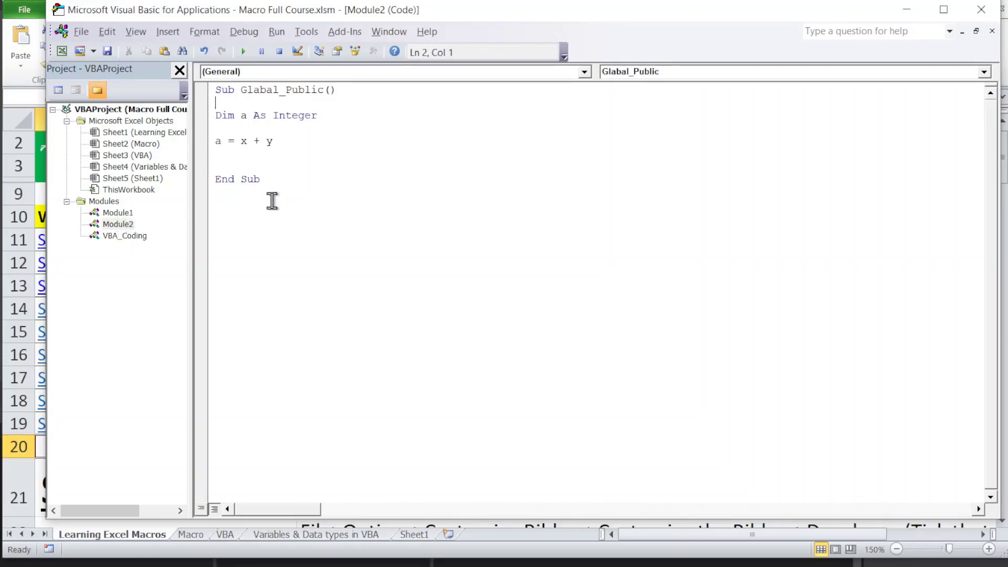
Review Module1's declarations, return to Module2, and start stepping Glabal_Public.
left_click(123, 215)
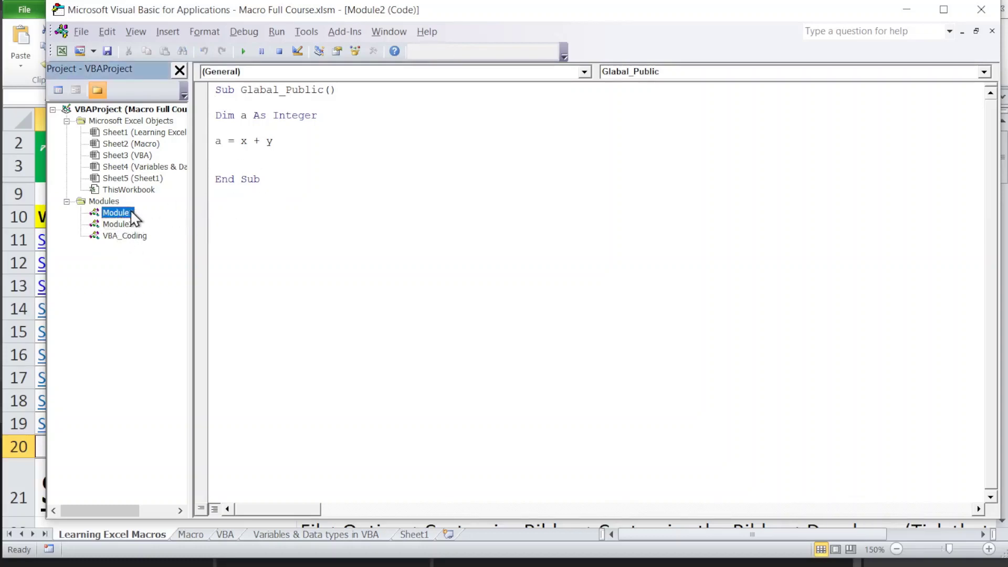
double_click(118, 213)
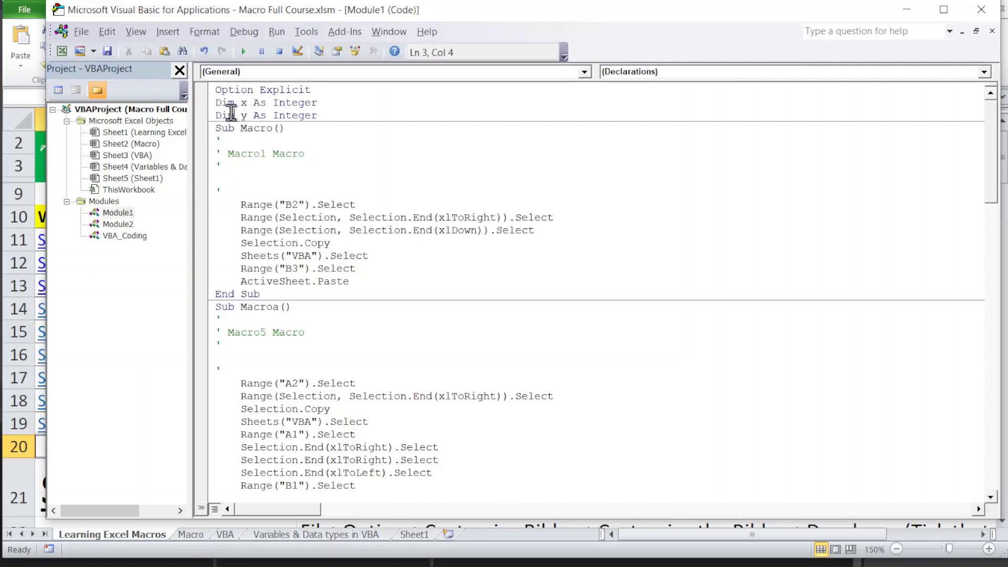
left_click(119, 225)
double_click(118, 225)
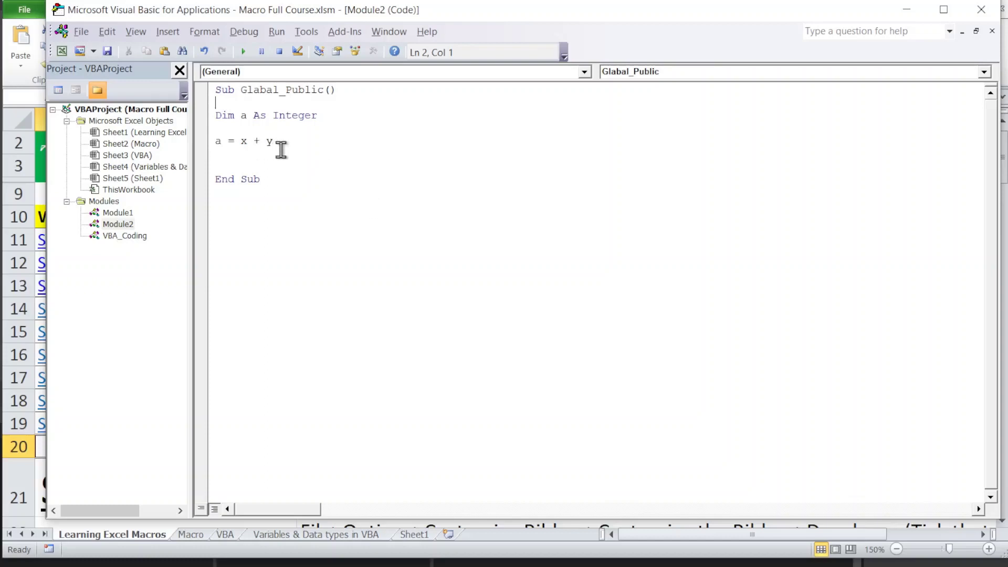
key("F8")
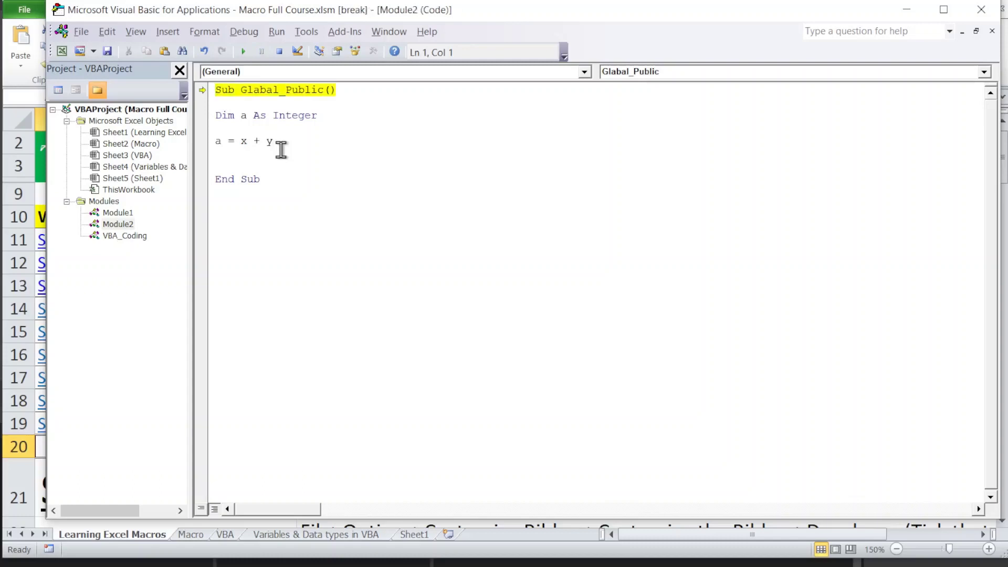
Step Glabal_Public to End Sub with Locals showing x and y Empty and a 0.
key("F8")
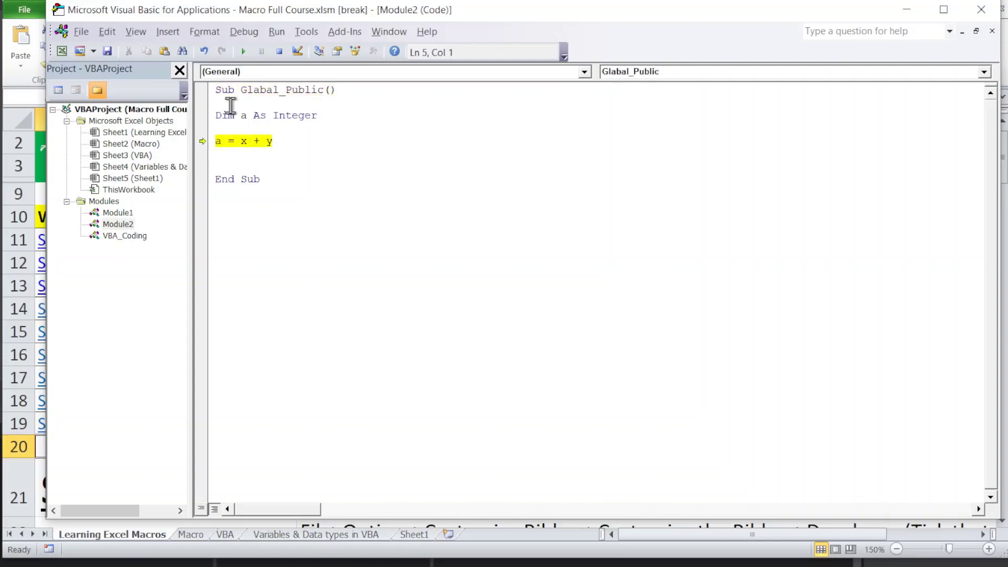
left_click(134, 31)
left_click(181, 156)
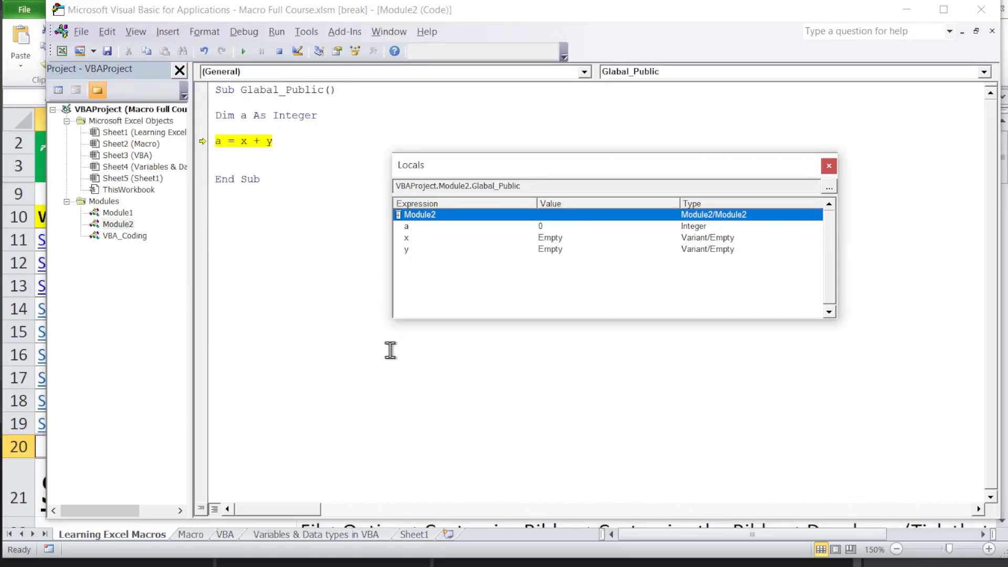
key("F8")
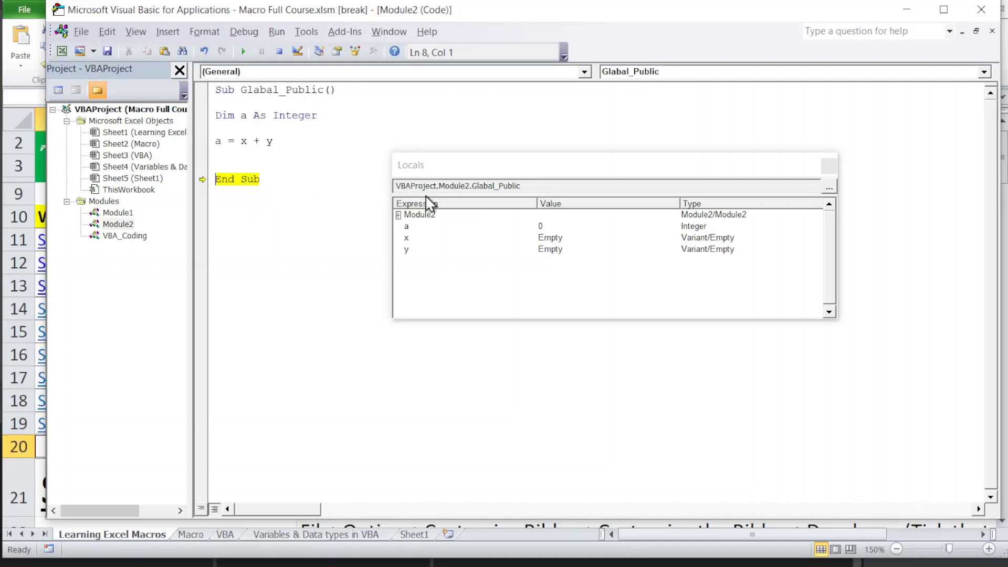
left_click(828, 167)
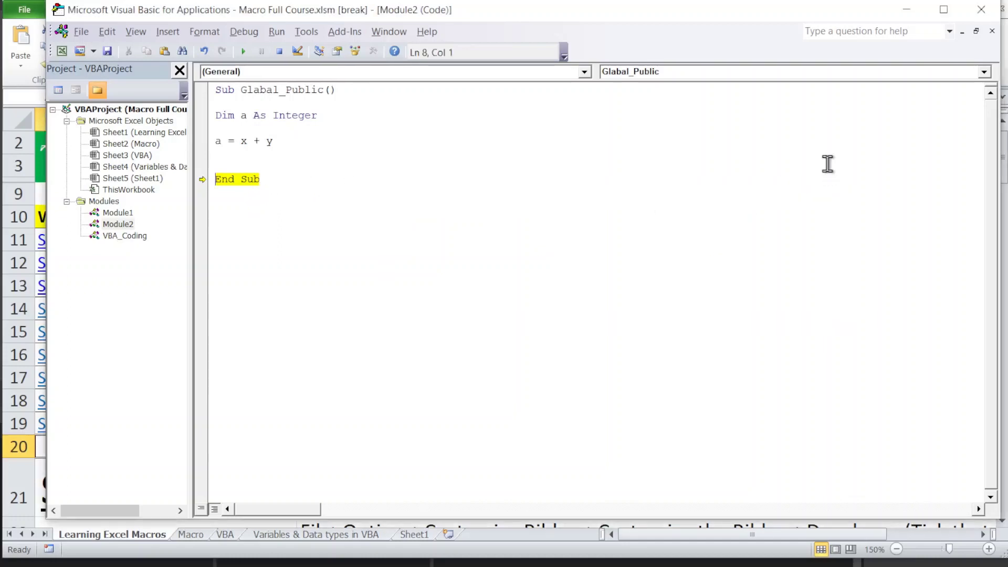
Add Option Explicit as Module2's first line and accept the project reset.
left_click(208, 94)
left_click(215, 90)
key("Return")
left_click(215, 89)
type("O")
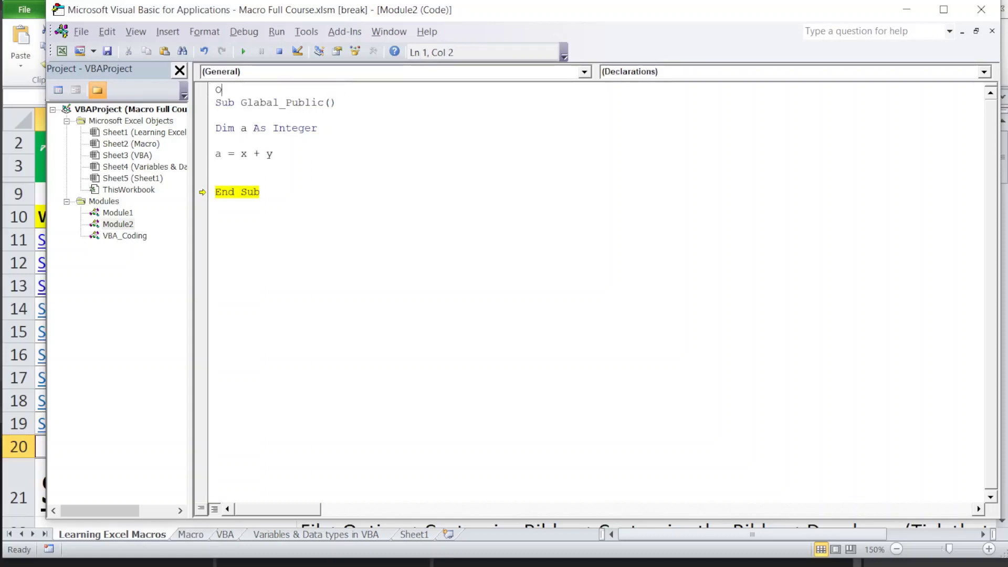
type("ption ex")
type("plicit")
key("Return")
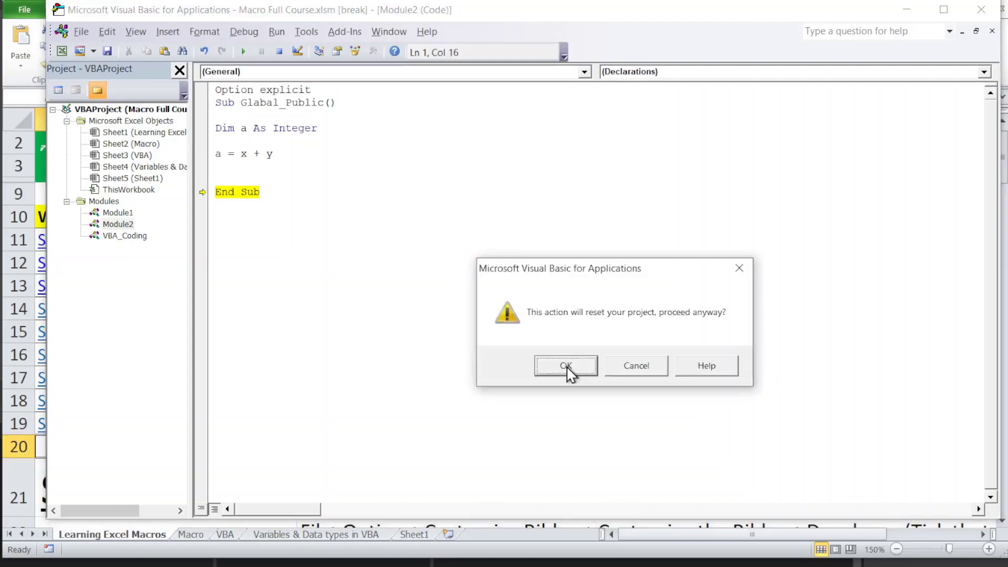
left_click(566, 367)
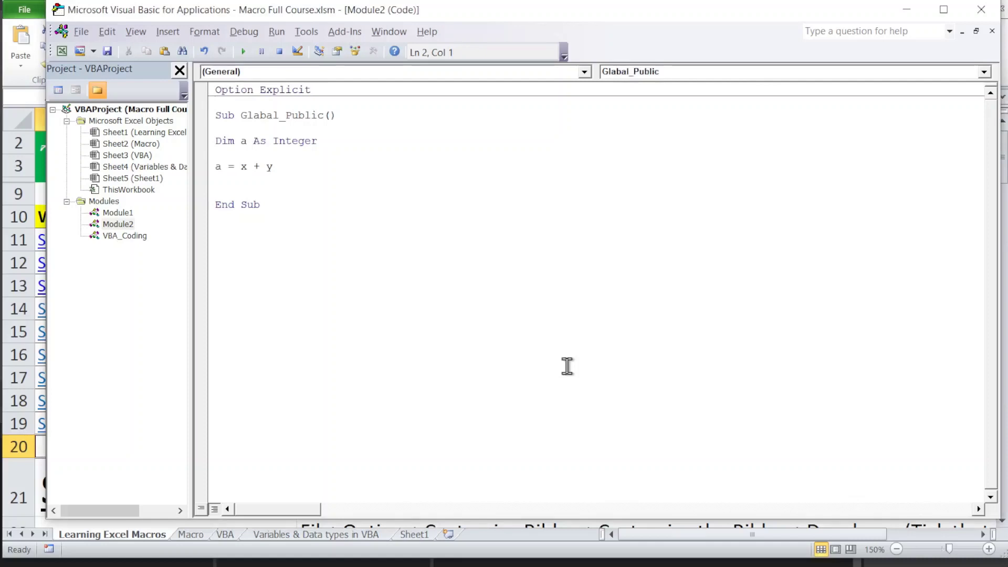
Reopen Locals and run Glabal_Public with F5, raising 'Variable not defined' on x.
left_click(126, 32)
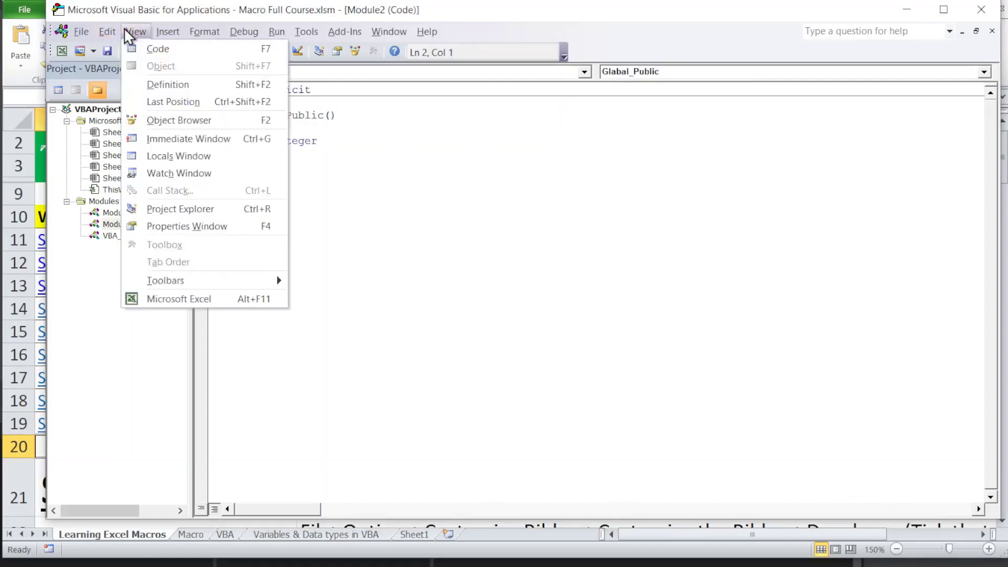
left_click(190, 156)
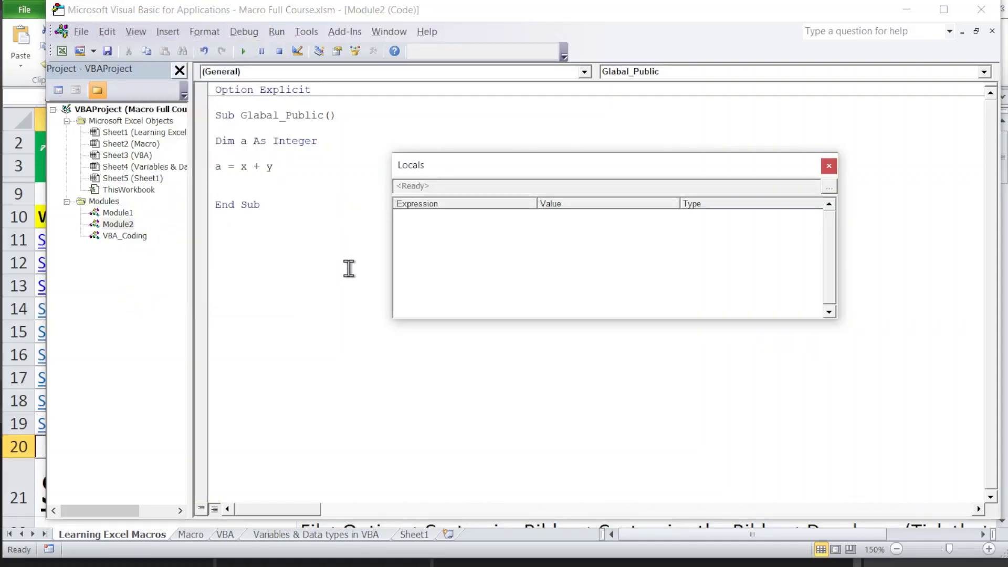
left_click(276, 183)
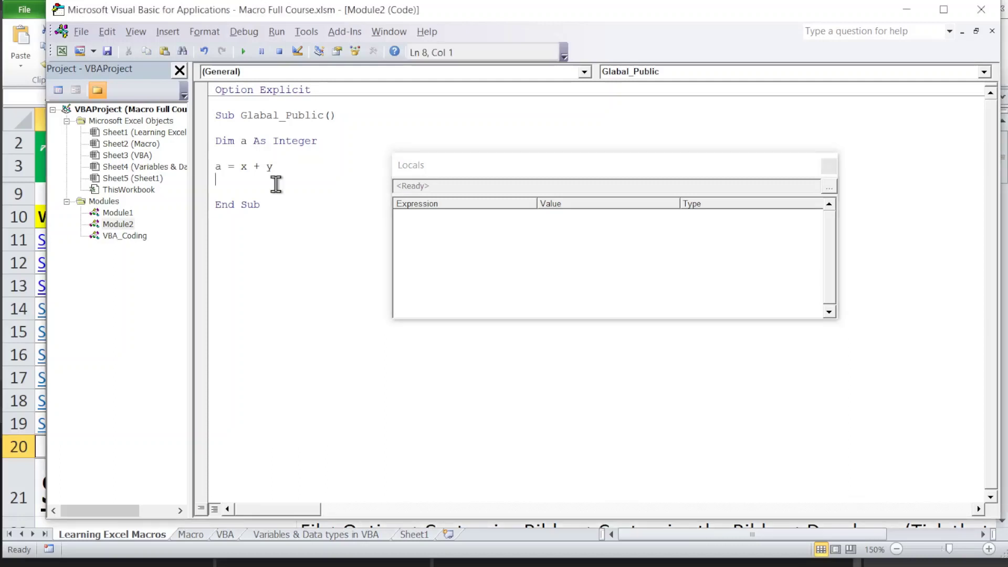
key("F5")
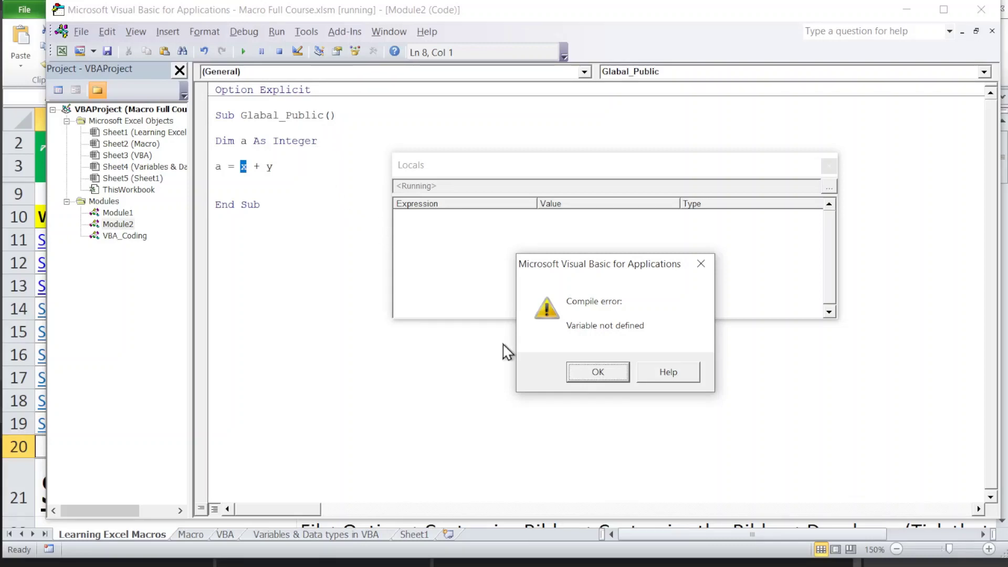
Dismiss the Variable not defined error, inspect Module2's locals, and close the Locals window.
left_click(592, 373)
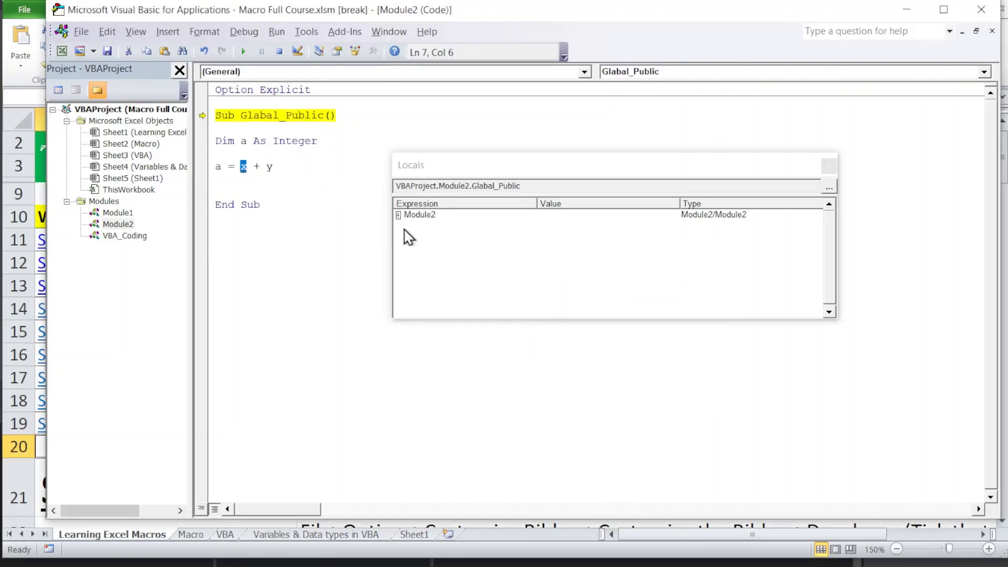
left_click(399, 215)
left_click(829, 166)
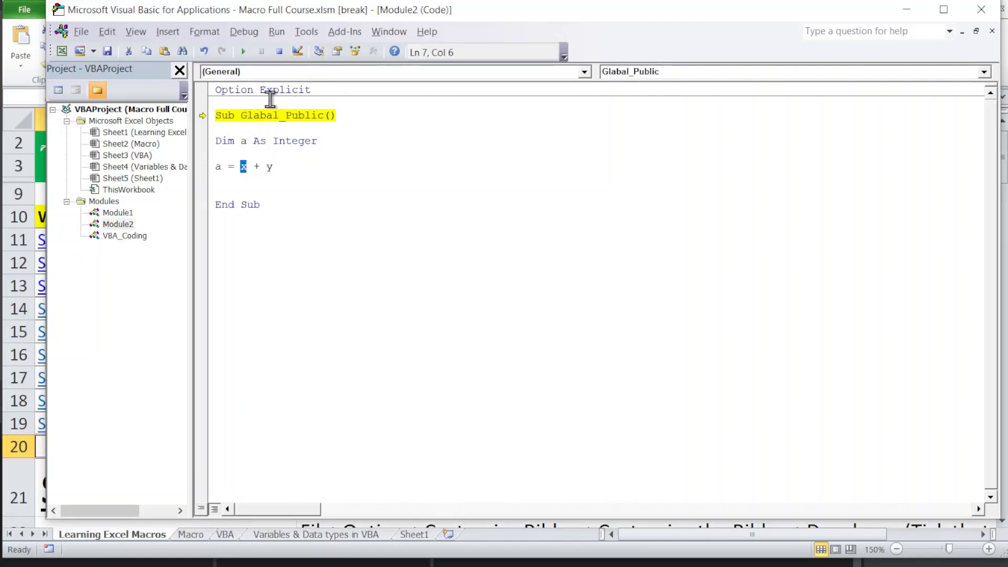
Confirm Require Variable Declaration is on in Tools > Options.
left_click(304, 33)
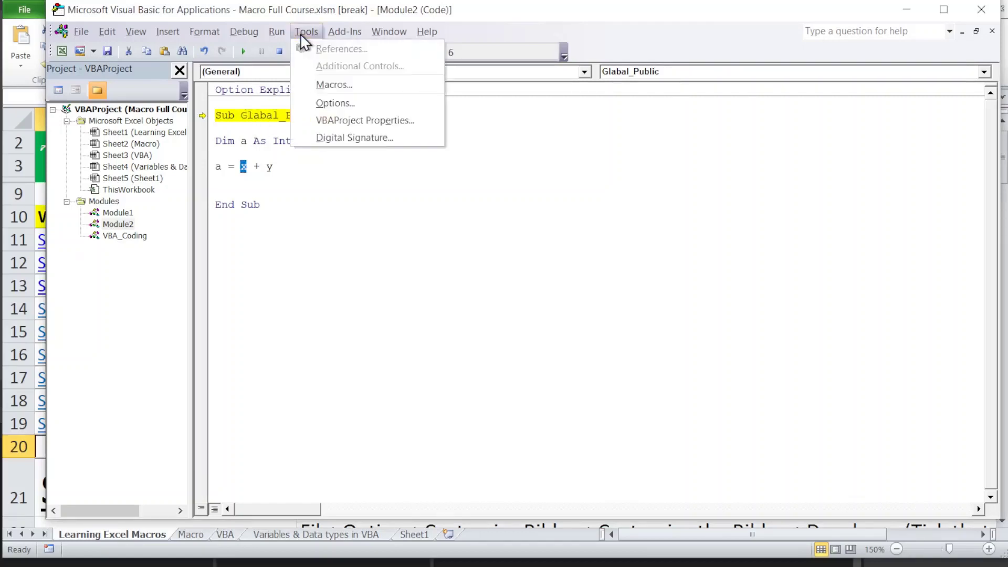
left_click(349, 105)
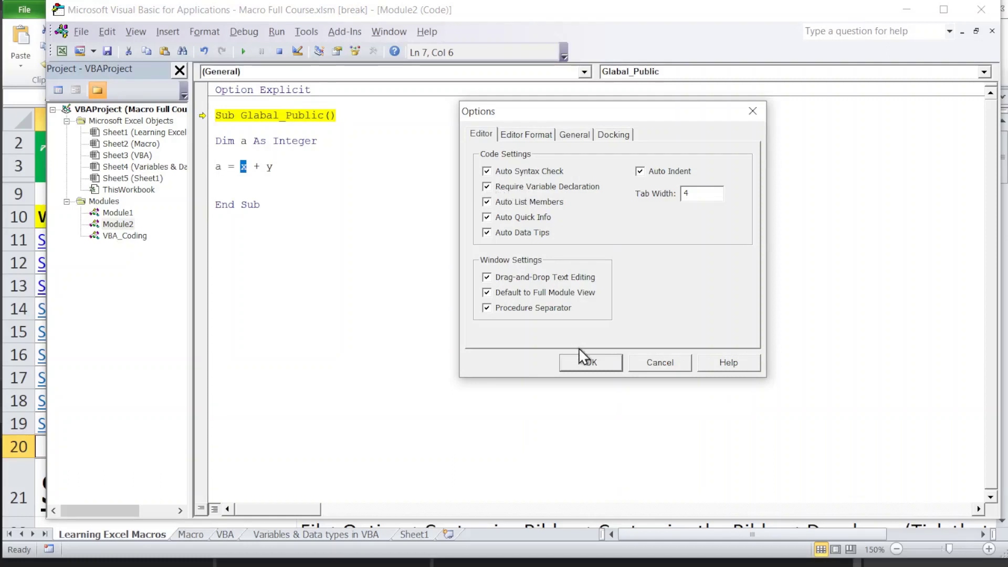
left_click(593, 359)
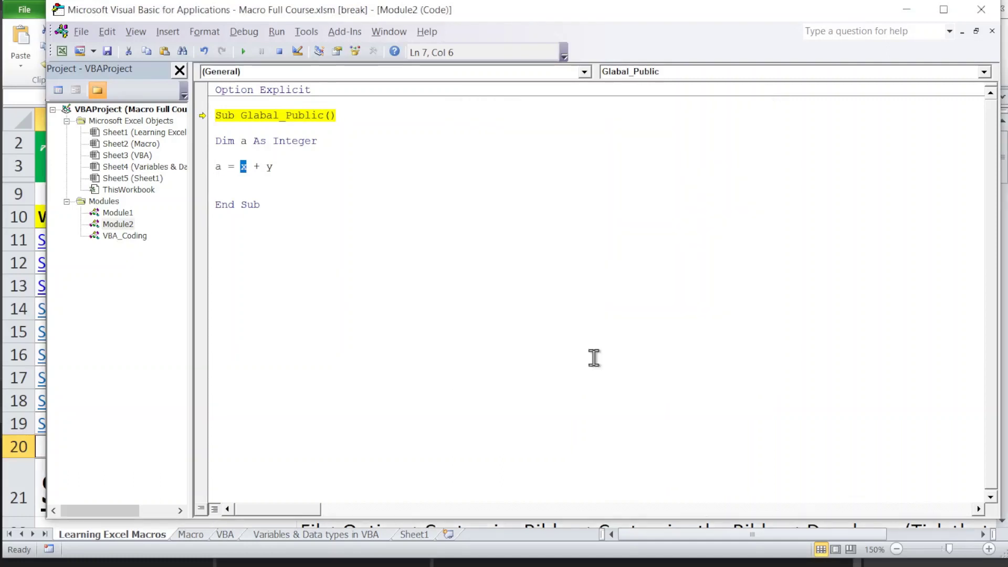